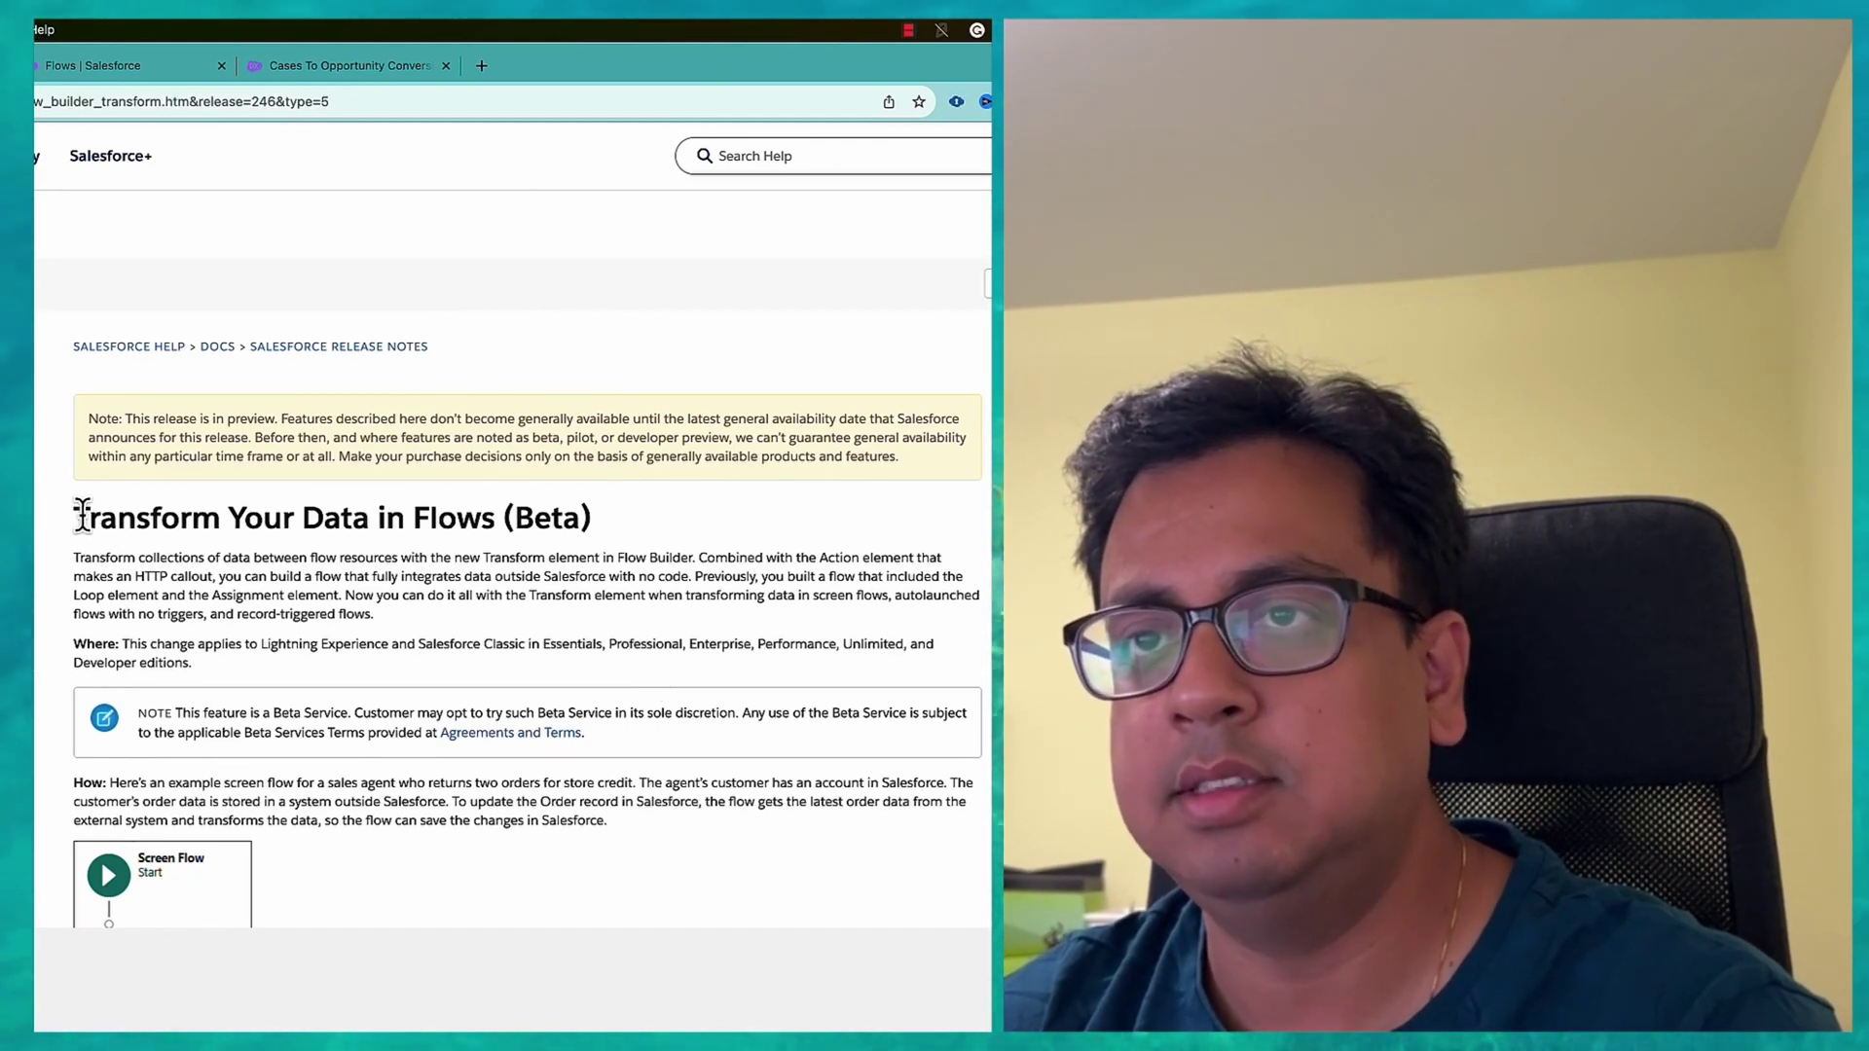
Step: Highlight the Transform Your Data in Flows notes, then go to the Sales home page
{"action": "left_click_drag", "start_coordinate": [76, 514], "coordinate": [493, 523]}
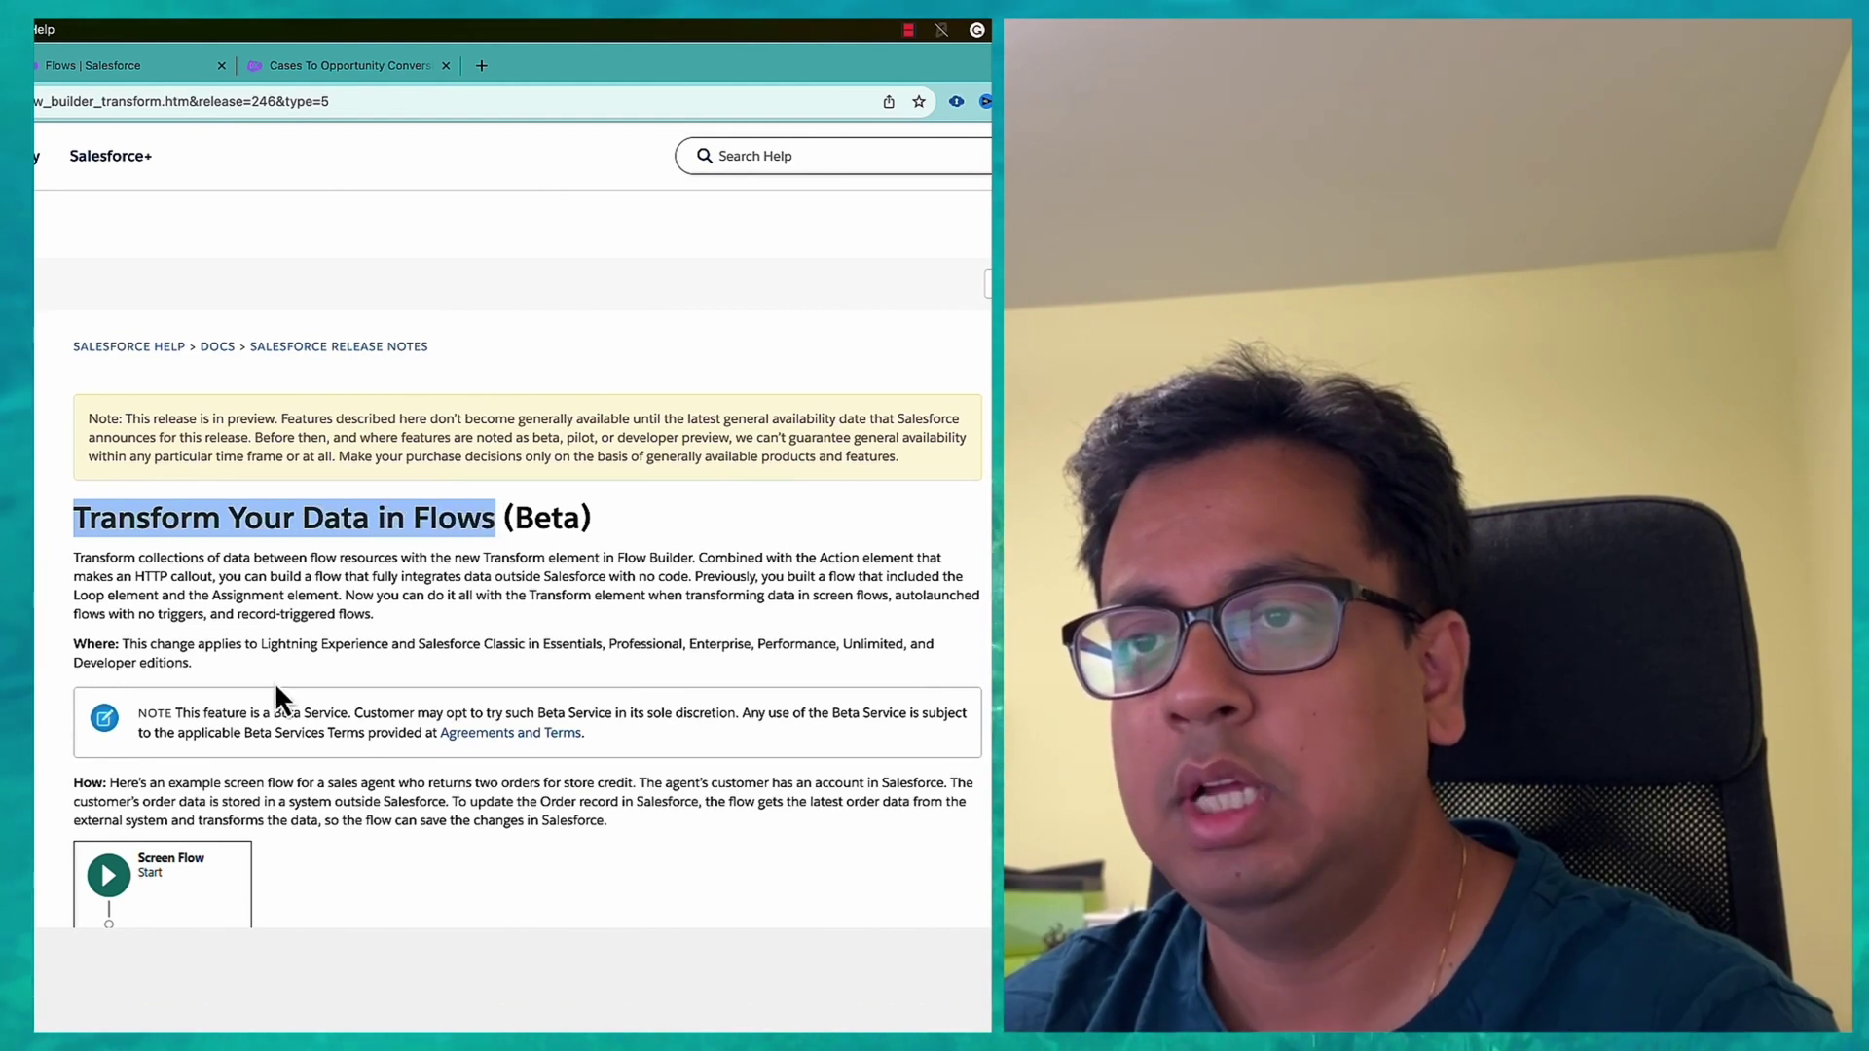
{"action": "left_click_drag", "start_coordinate": [215, 713], "coordinate": [343, 712]}
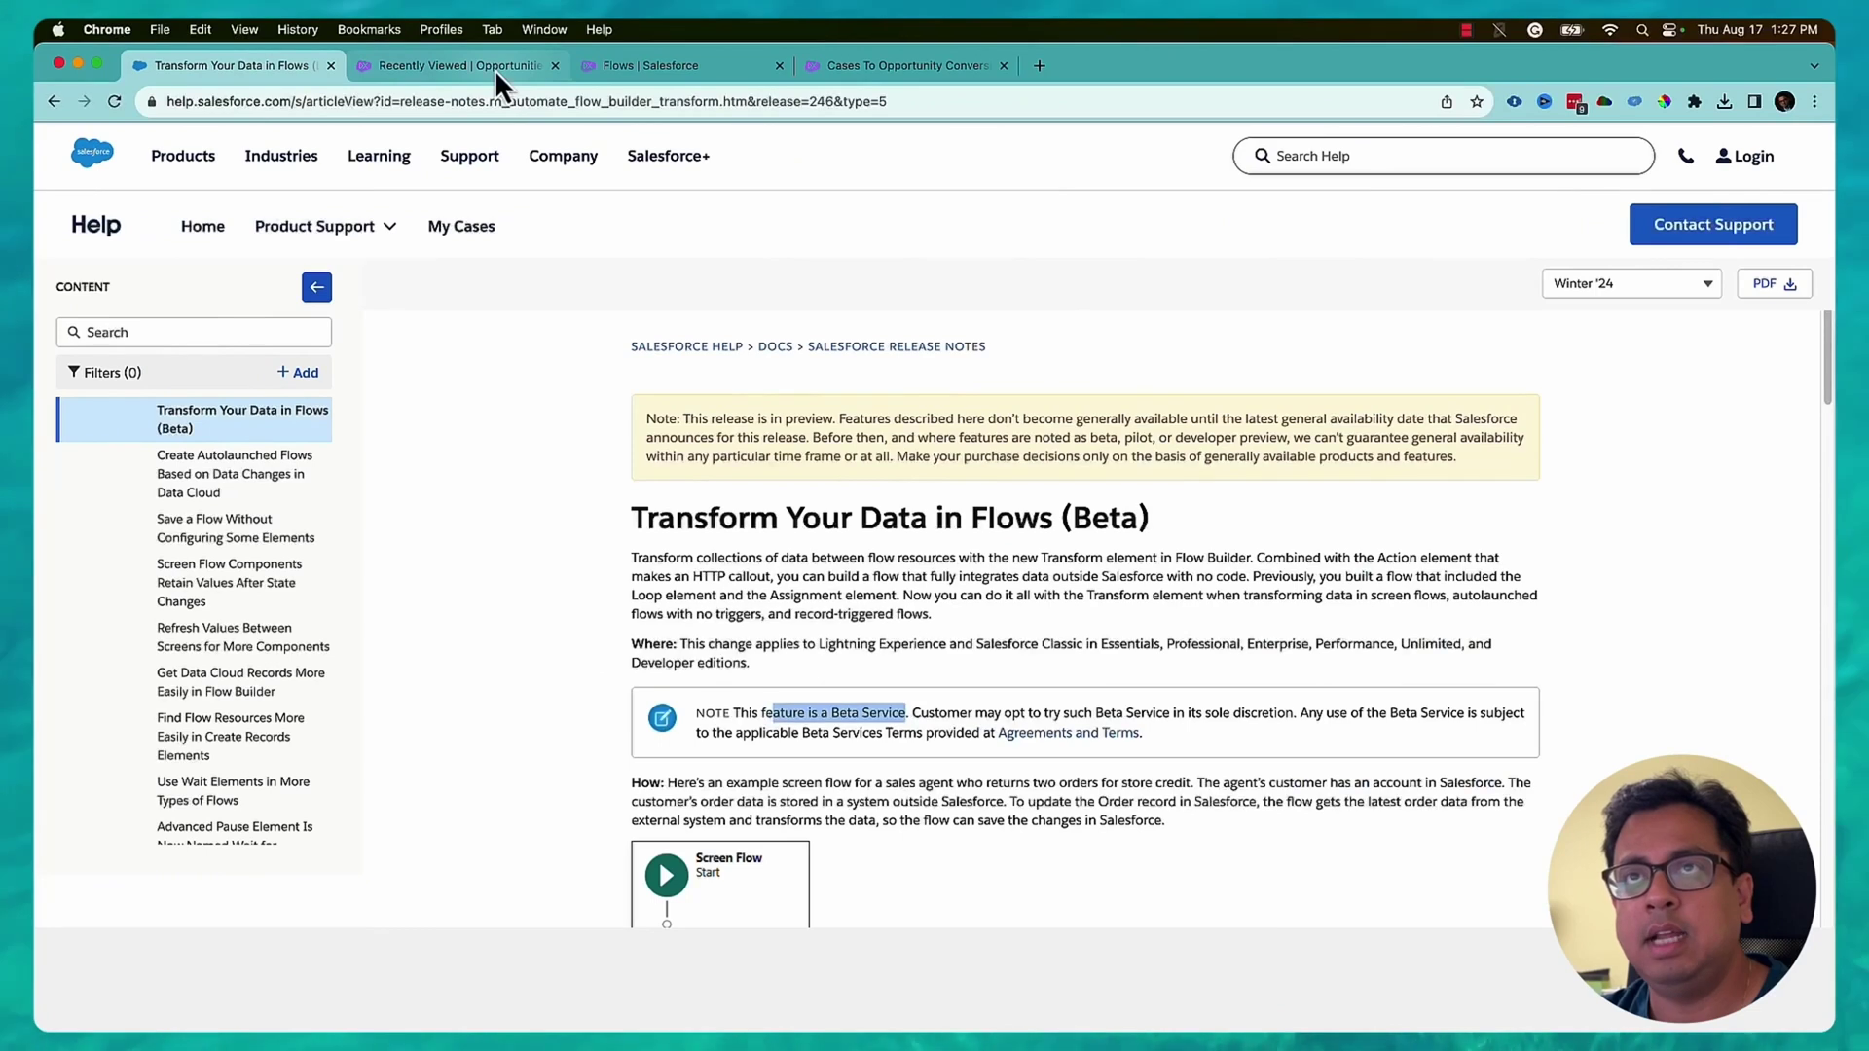
{"action": "left_click", "coordinate": [494, 68]}
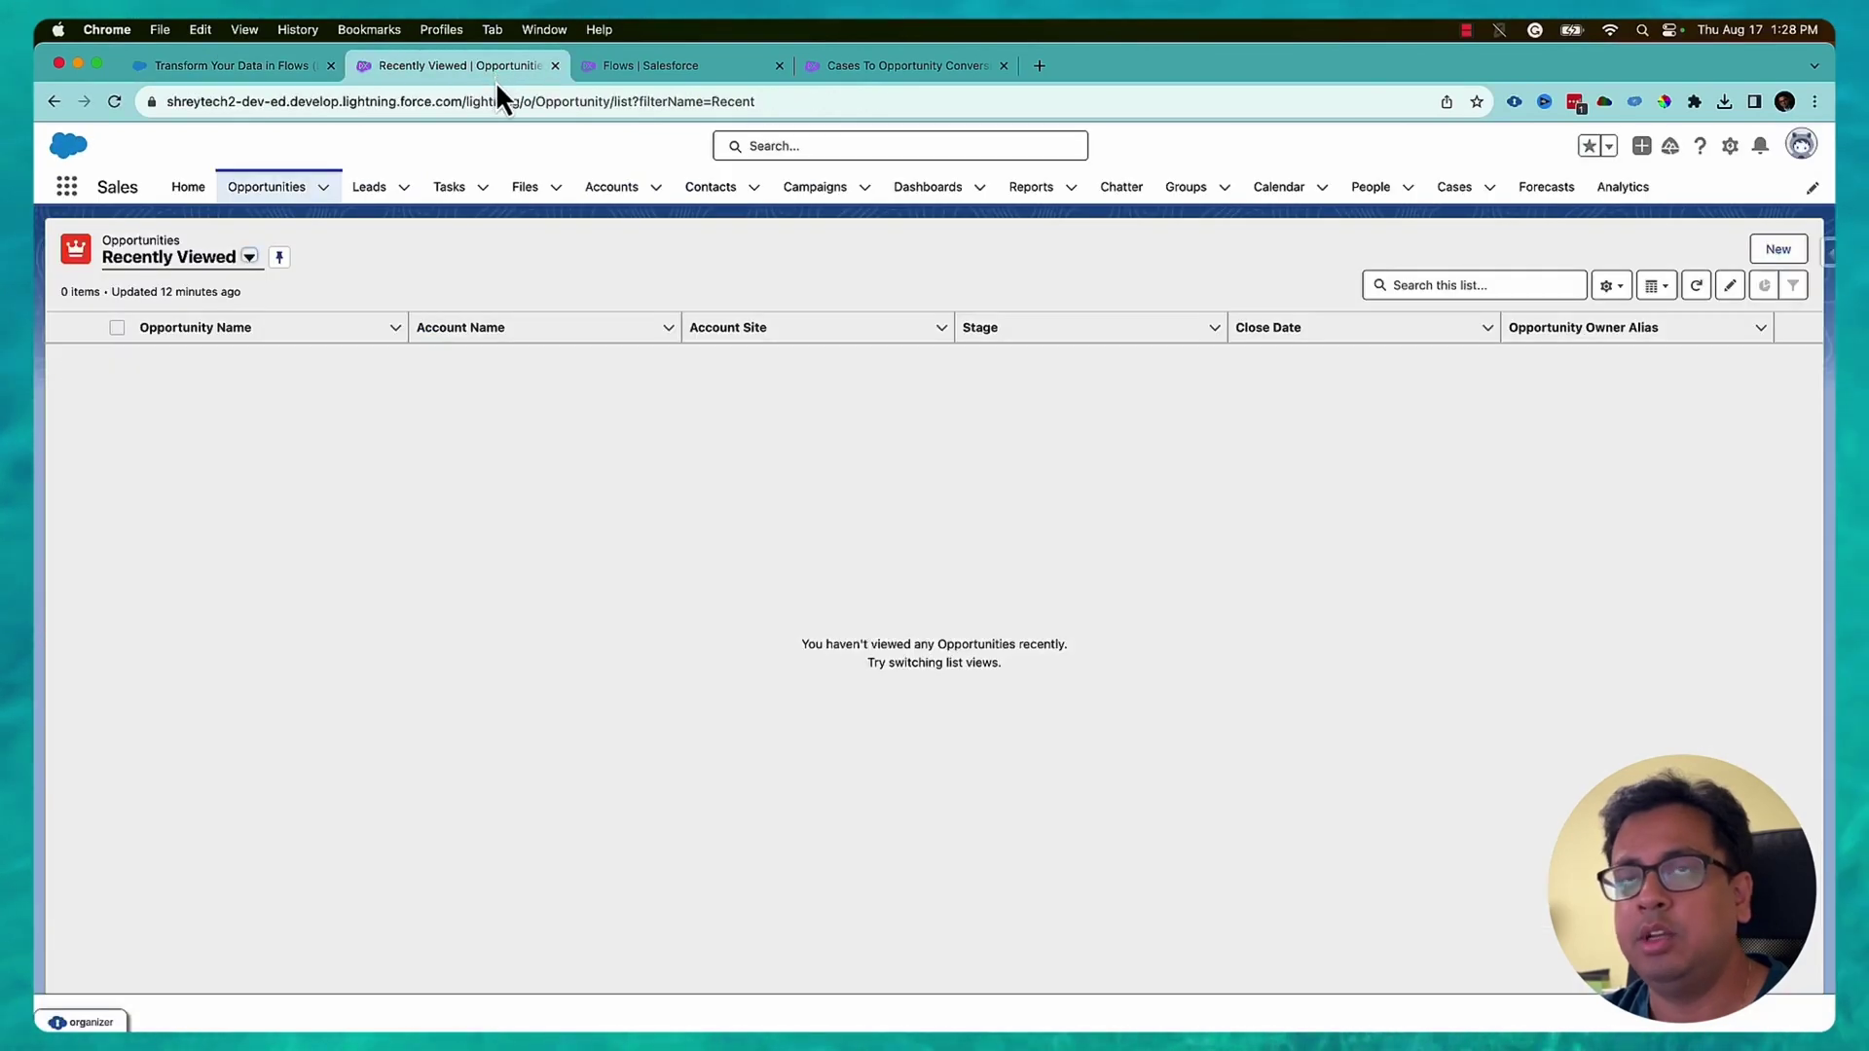
{"action": "left_click", "coordinate": [186, 187]}
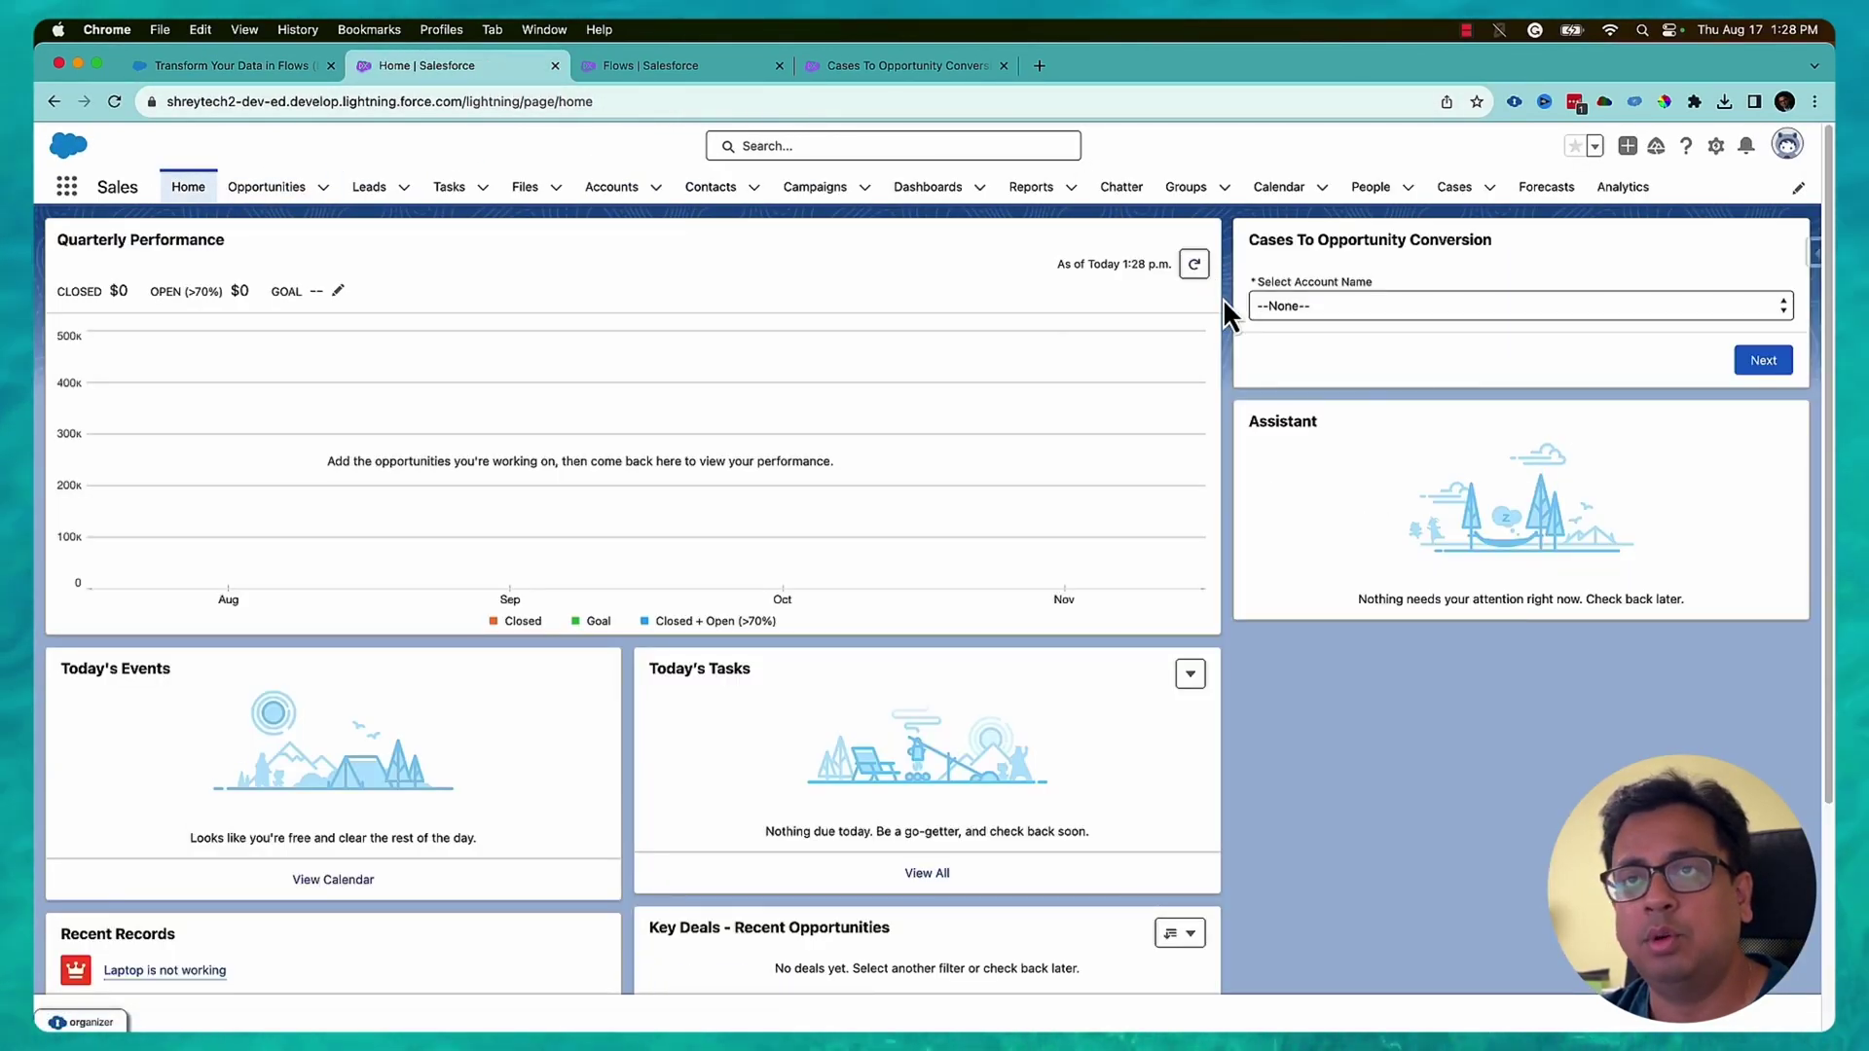
Step: Run the conversion flow for Edge Communications with case 00001000, then return to Flow Builder
{"action": "left_click", "coordinate": [1349, 308]}
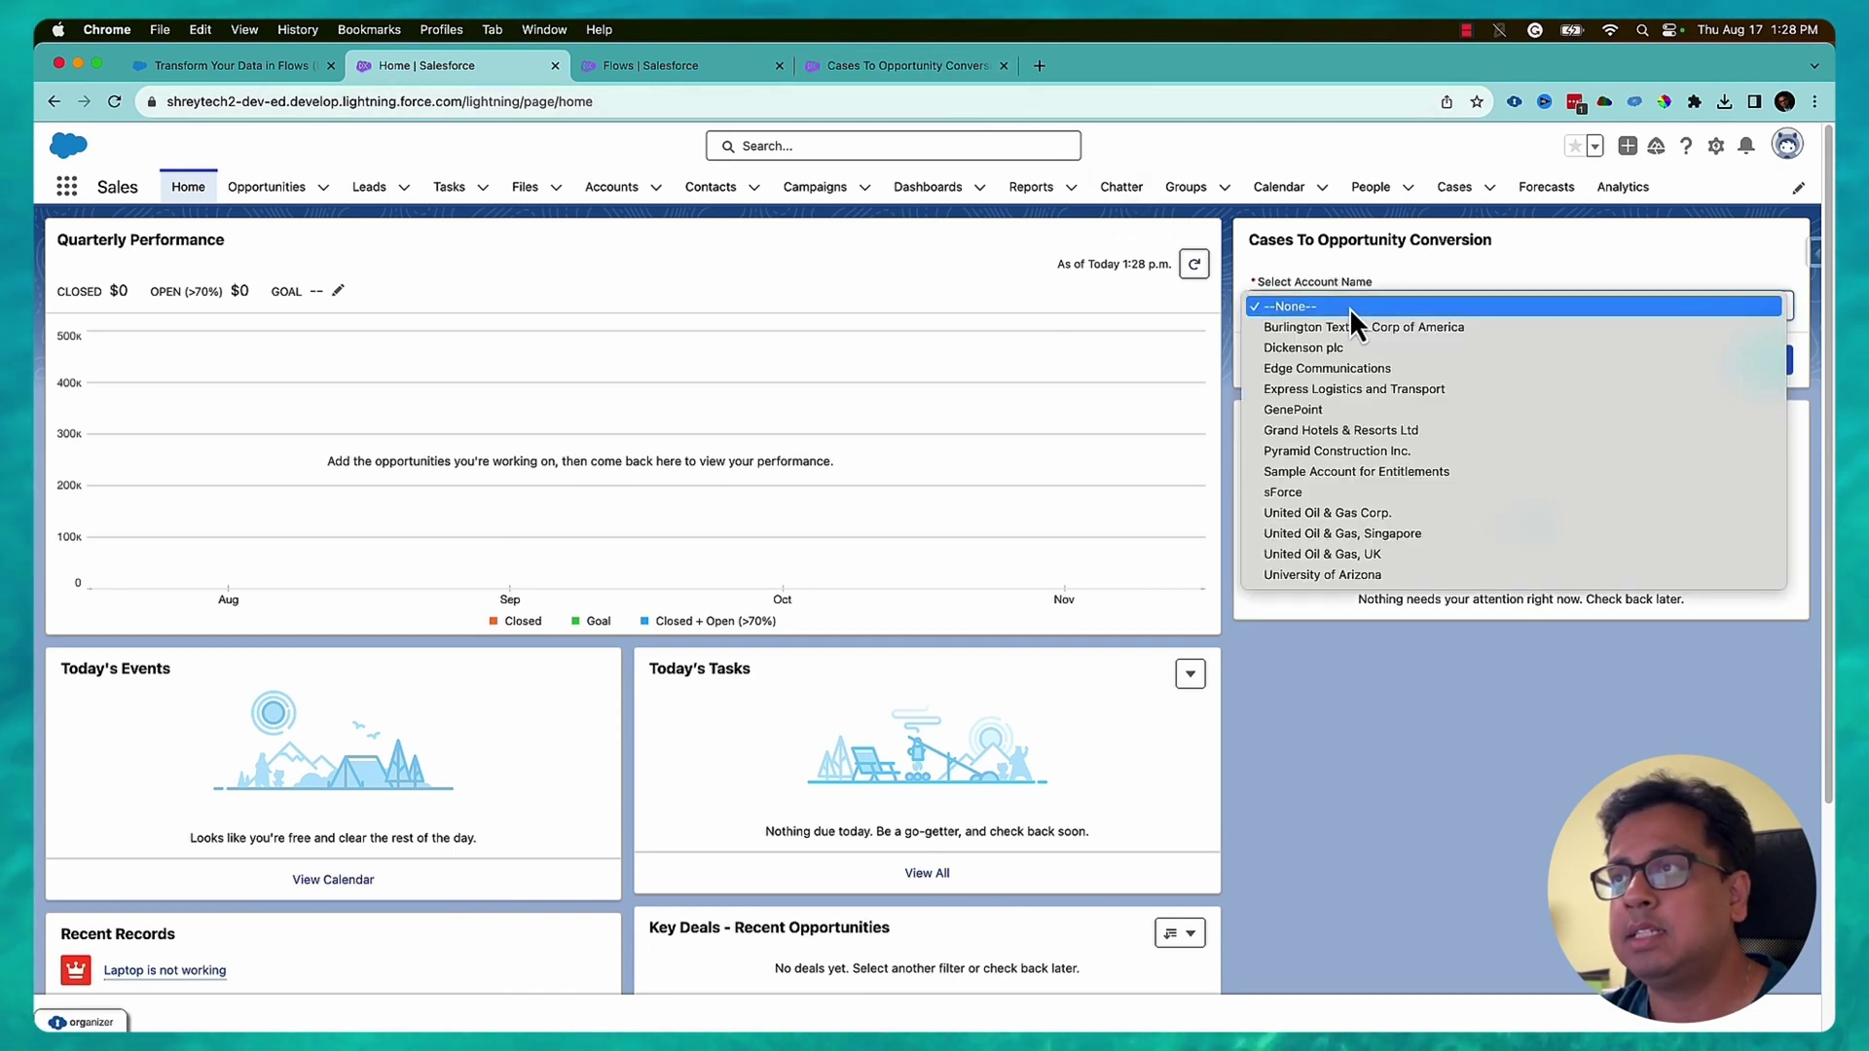
{"action": "left_click", "coordinate": [1342, 368]}
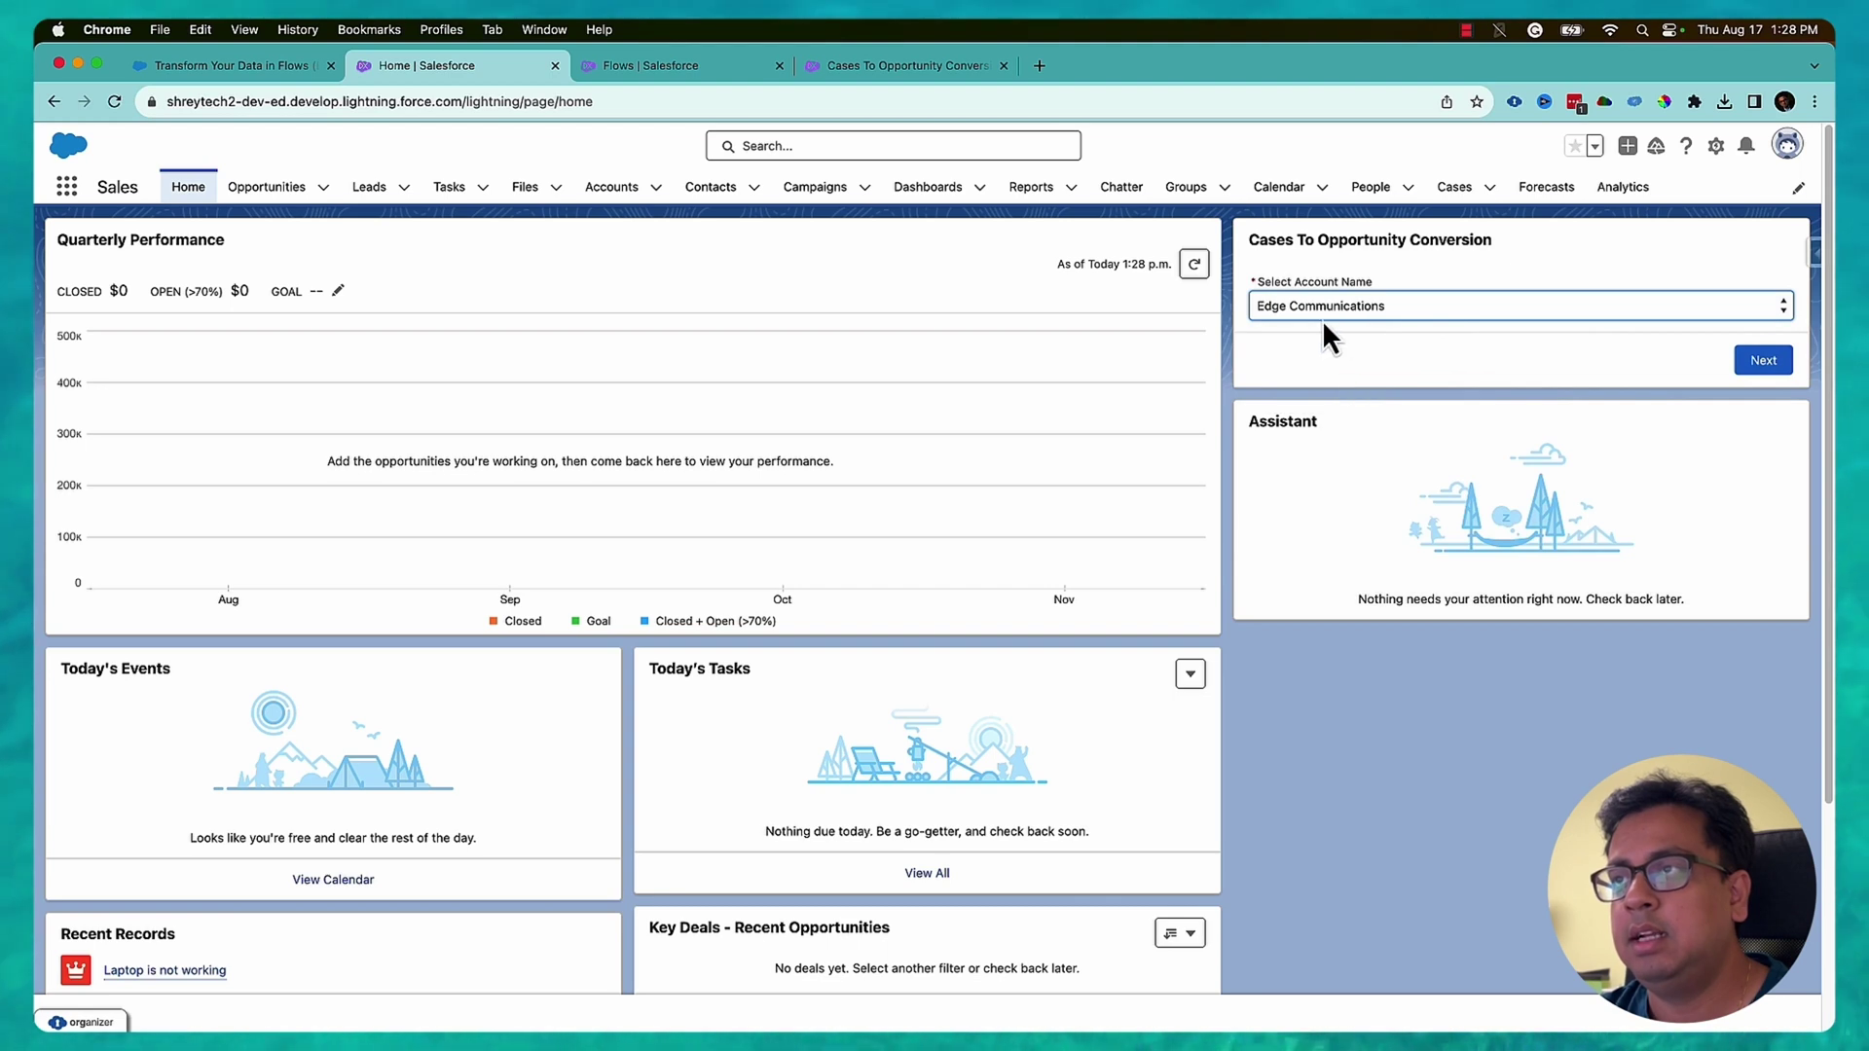
{"action": "left_click", "coordinate": [1768, 361]}
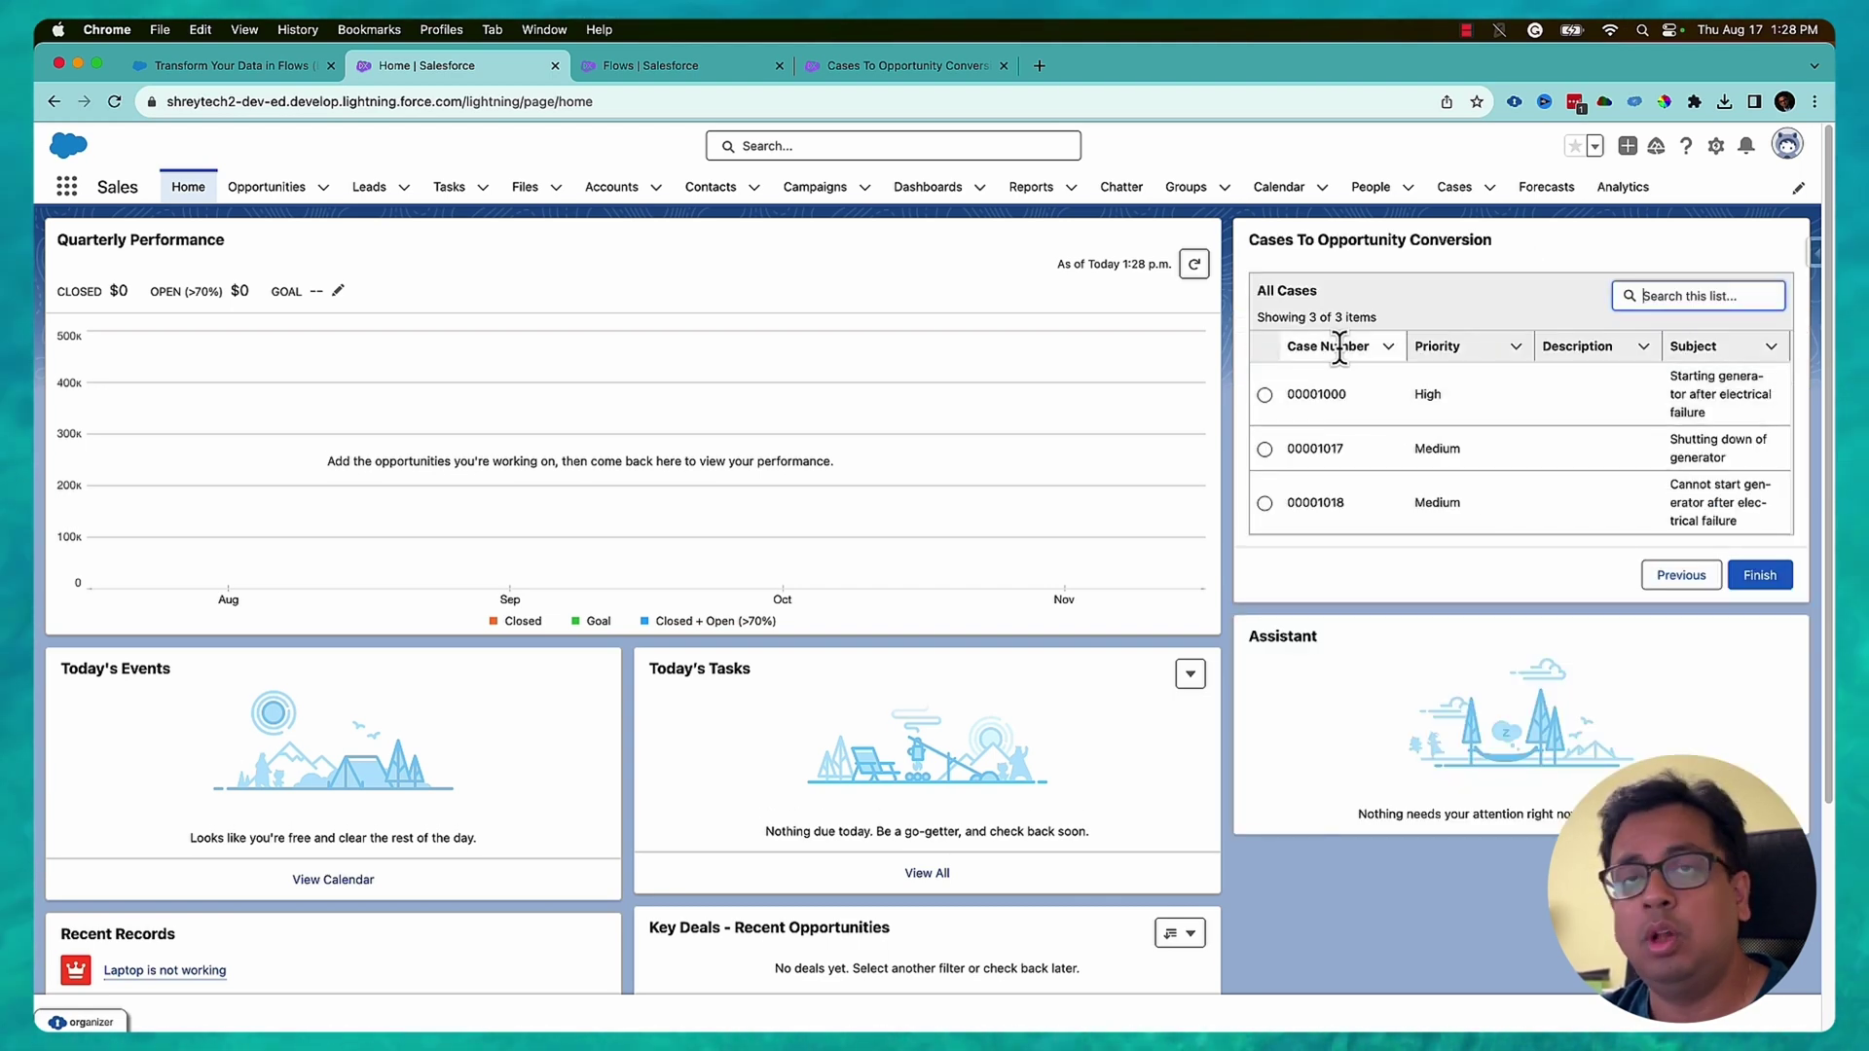
{"action": "left_click", "coordinate": [1265, 393]}
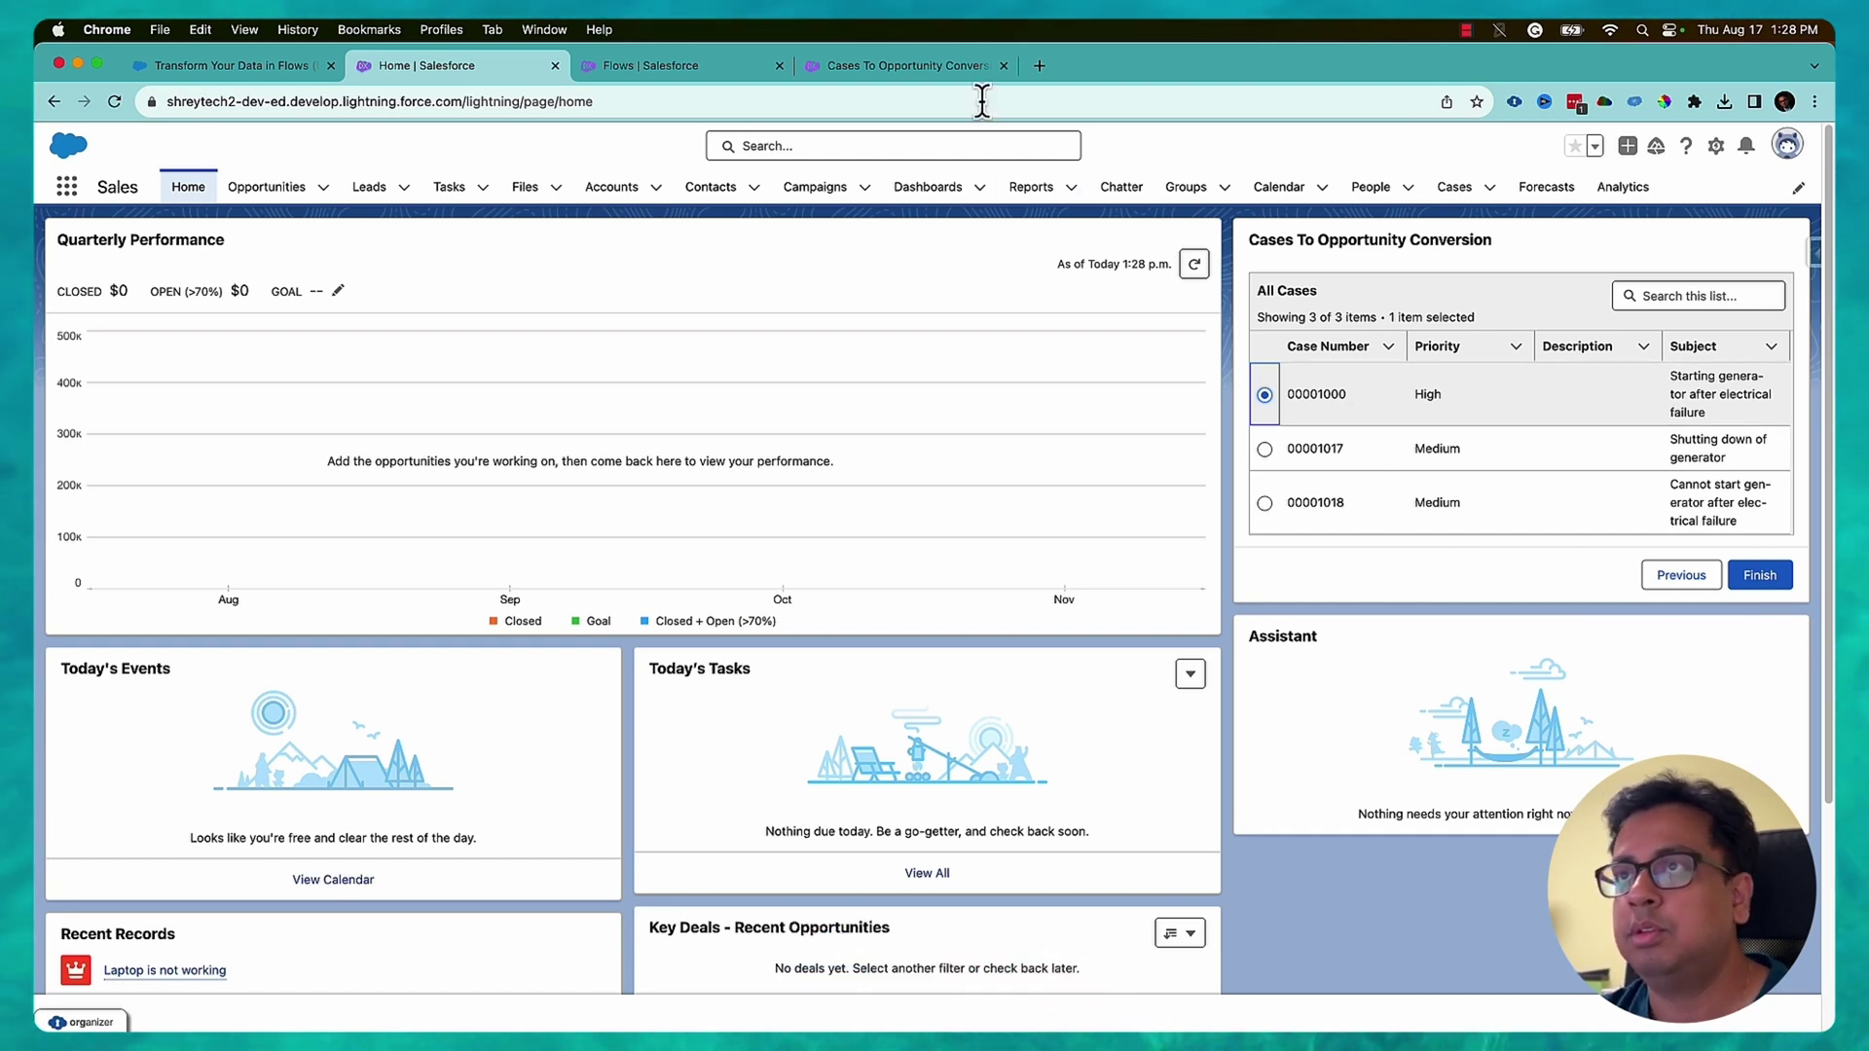
{"action": "left_click", "coordinate": [947, 68]}
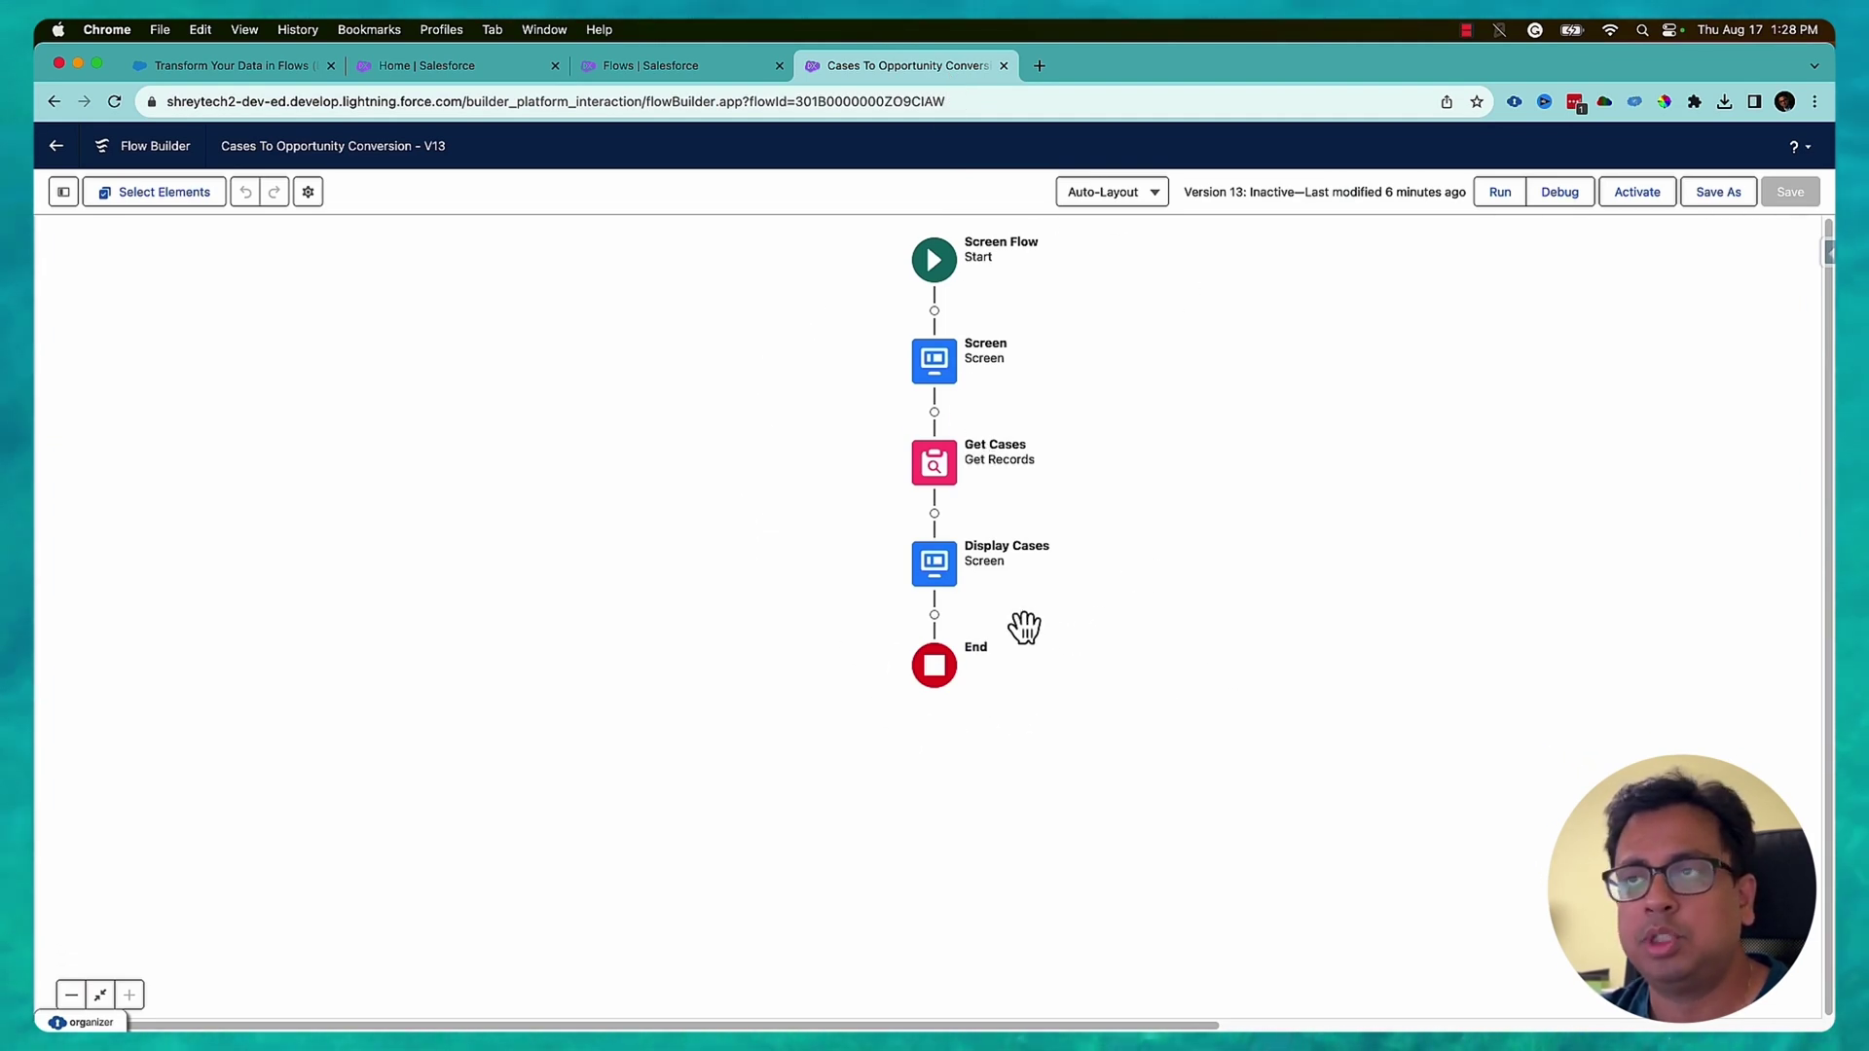
{"action": "double_click", "coordinate": [939, 365]}
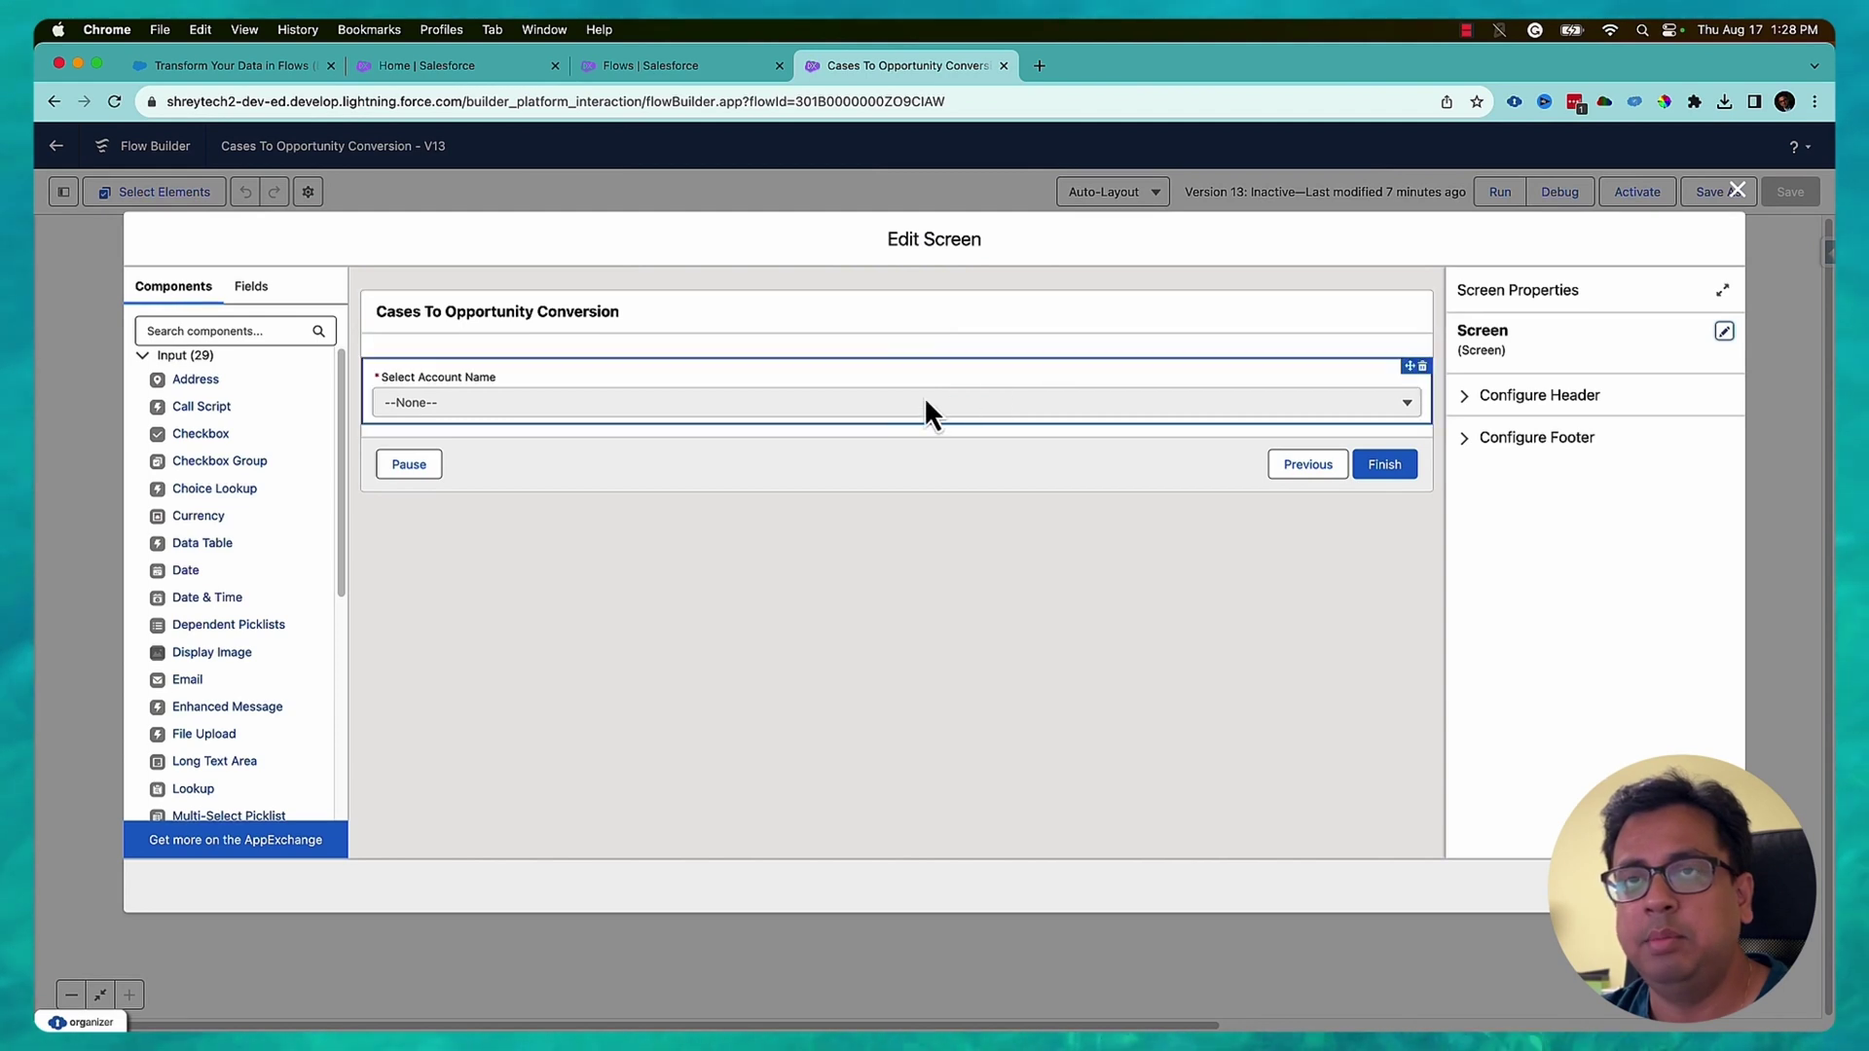
{"action": "left_click", "coordinate": [848, 413]}
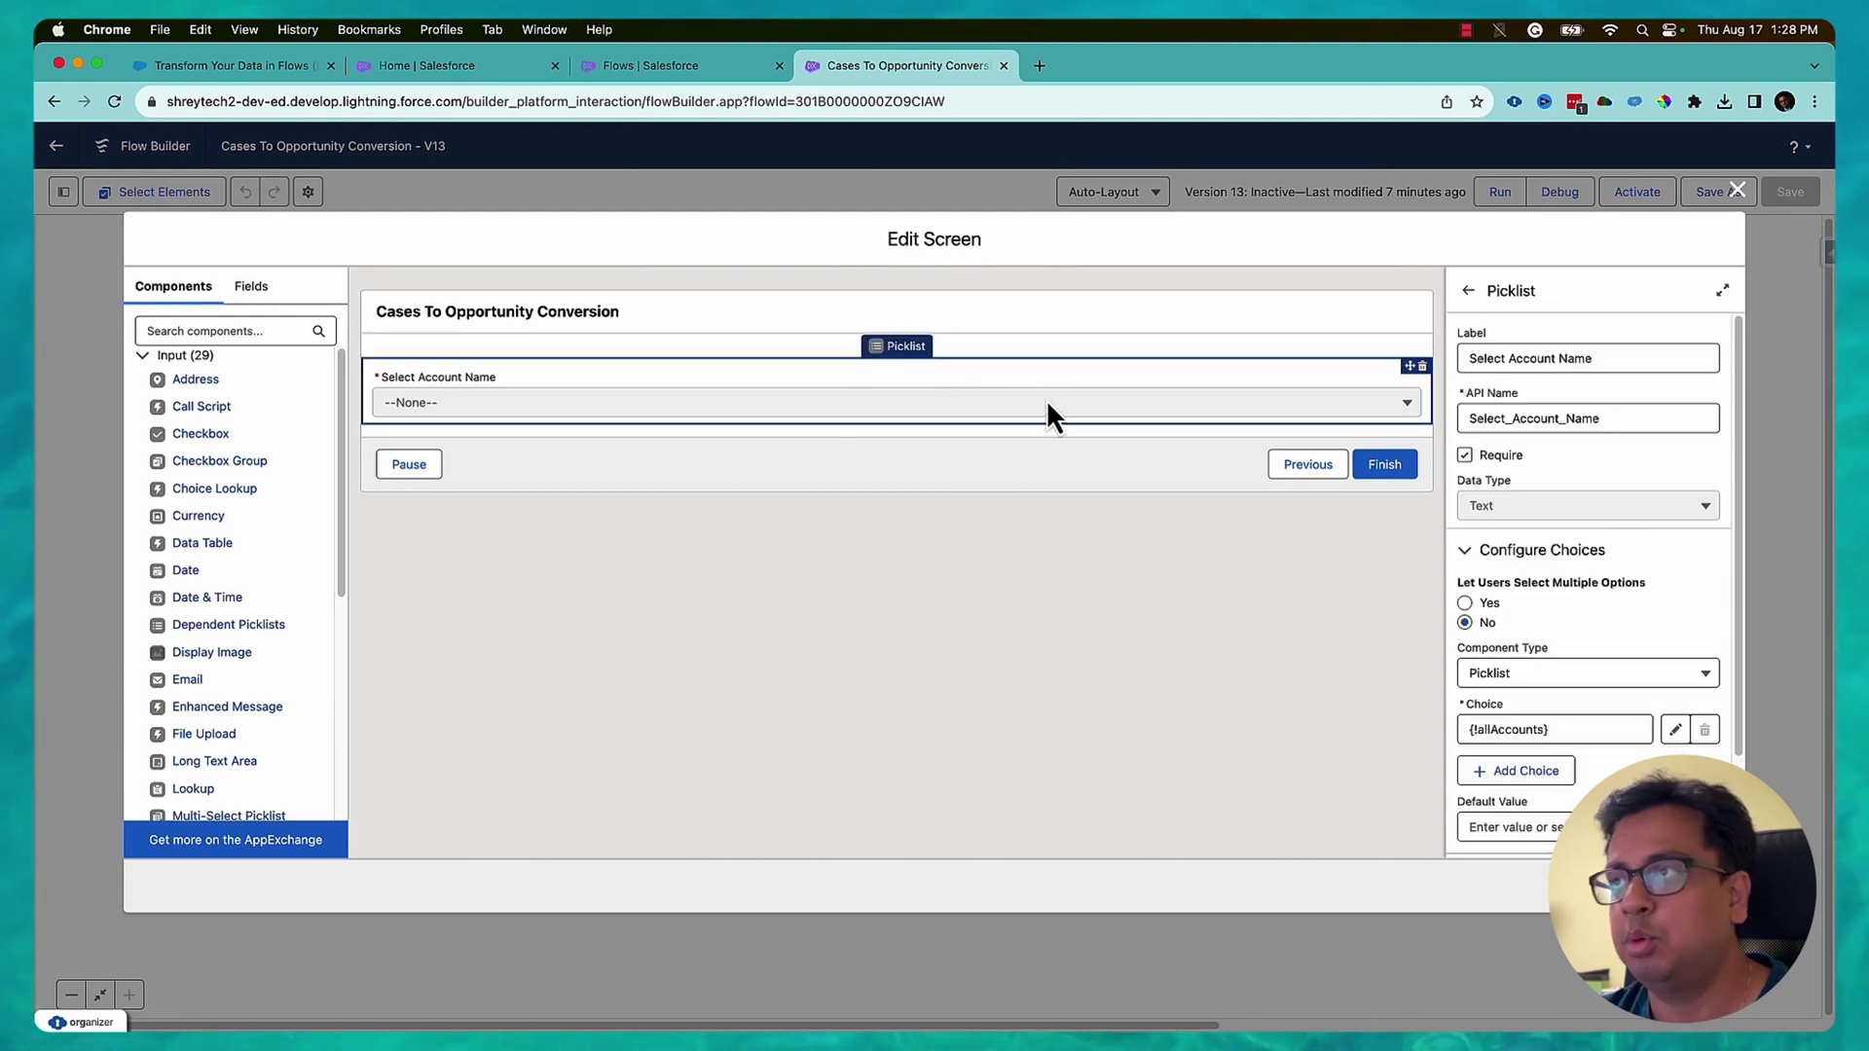
{"action": "scroll", "coordinate": [1553, 615], "scroll_direction": "down", "scroll_amount": 2}
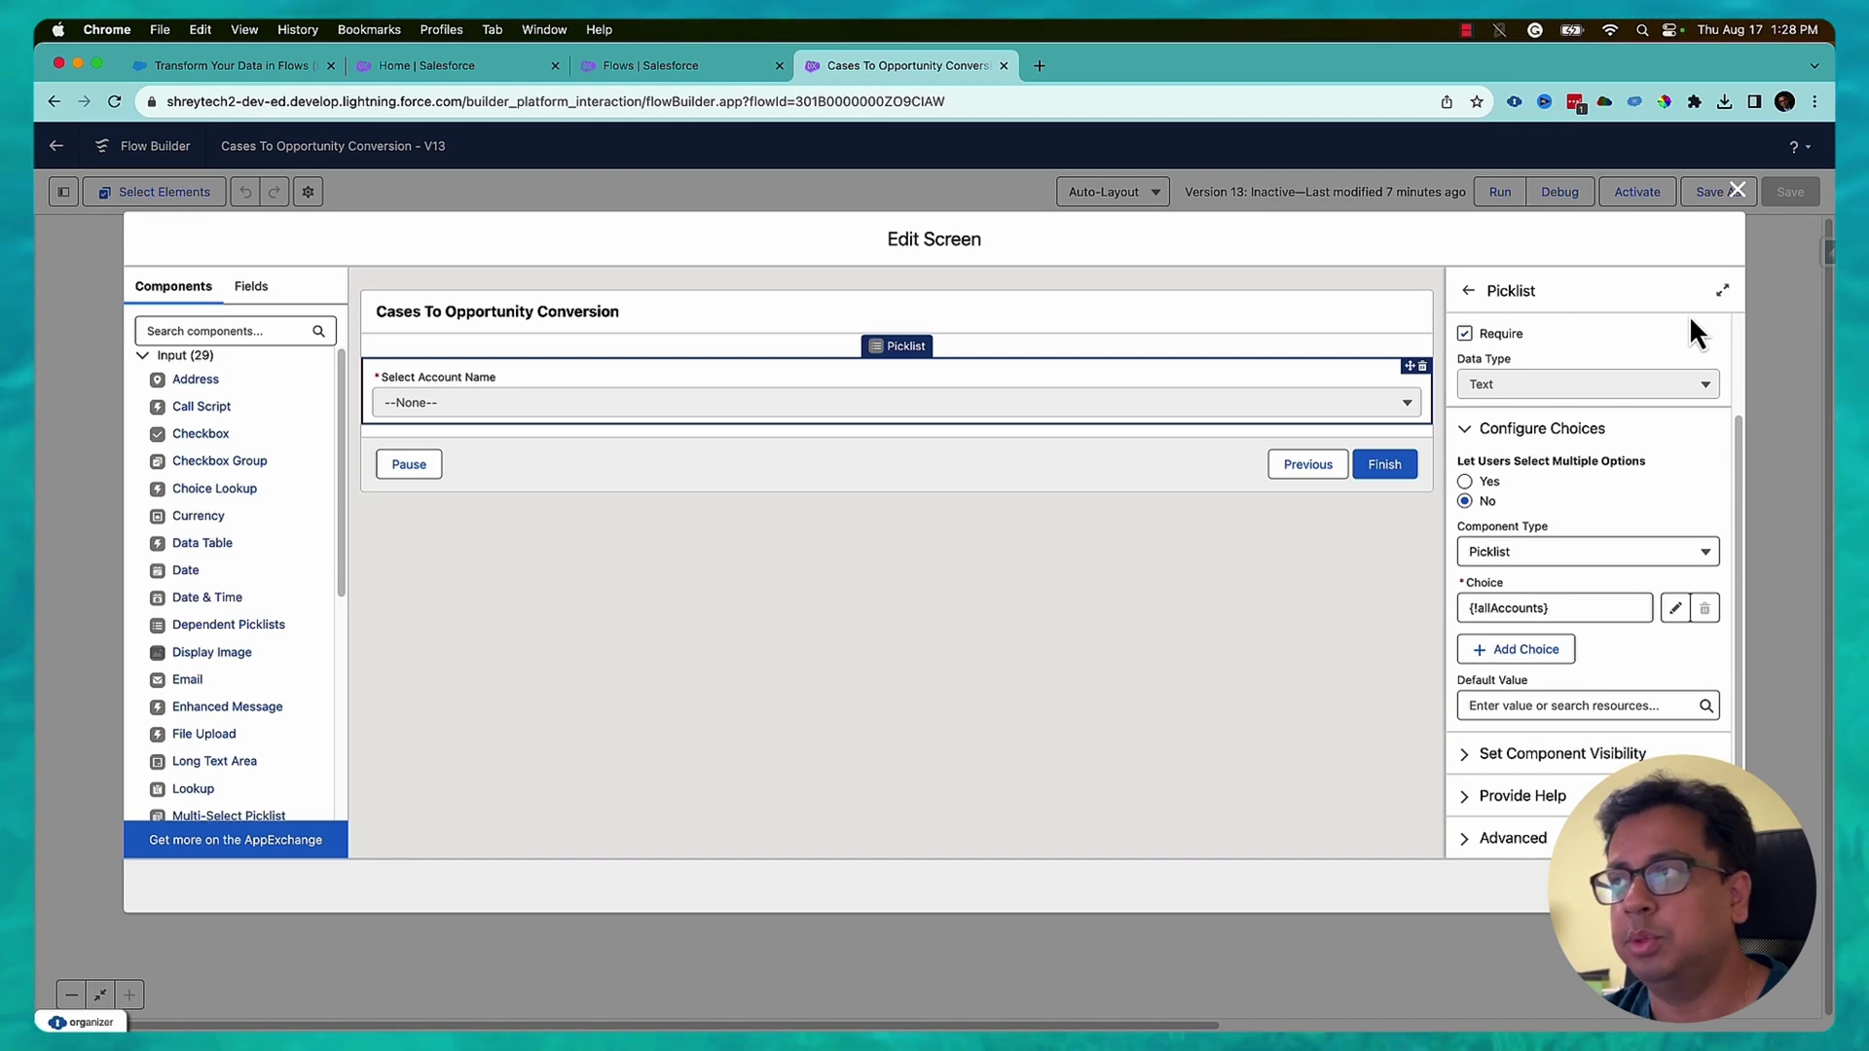
{"action": "left_click", "coordinate": [1737, 189]}
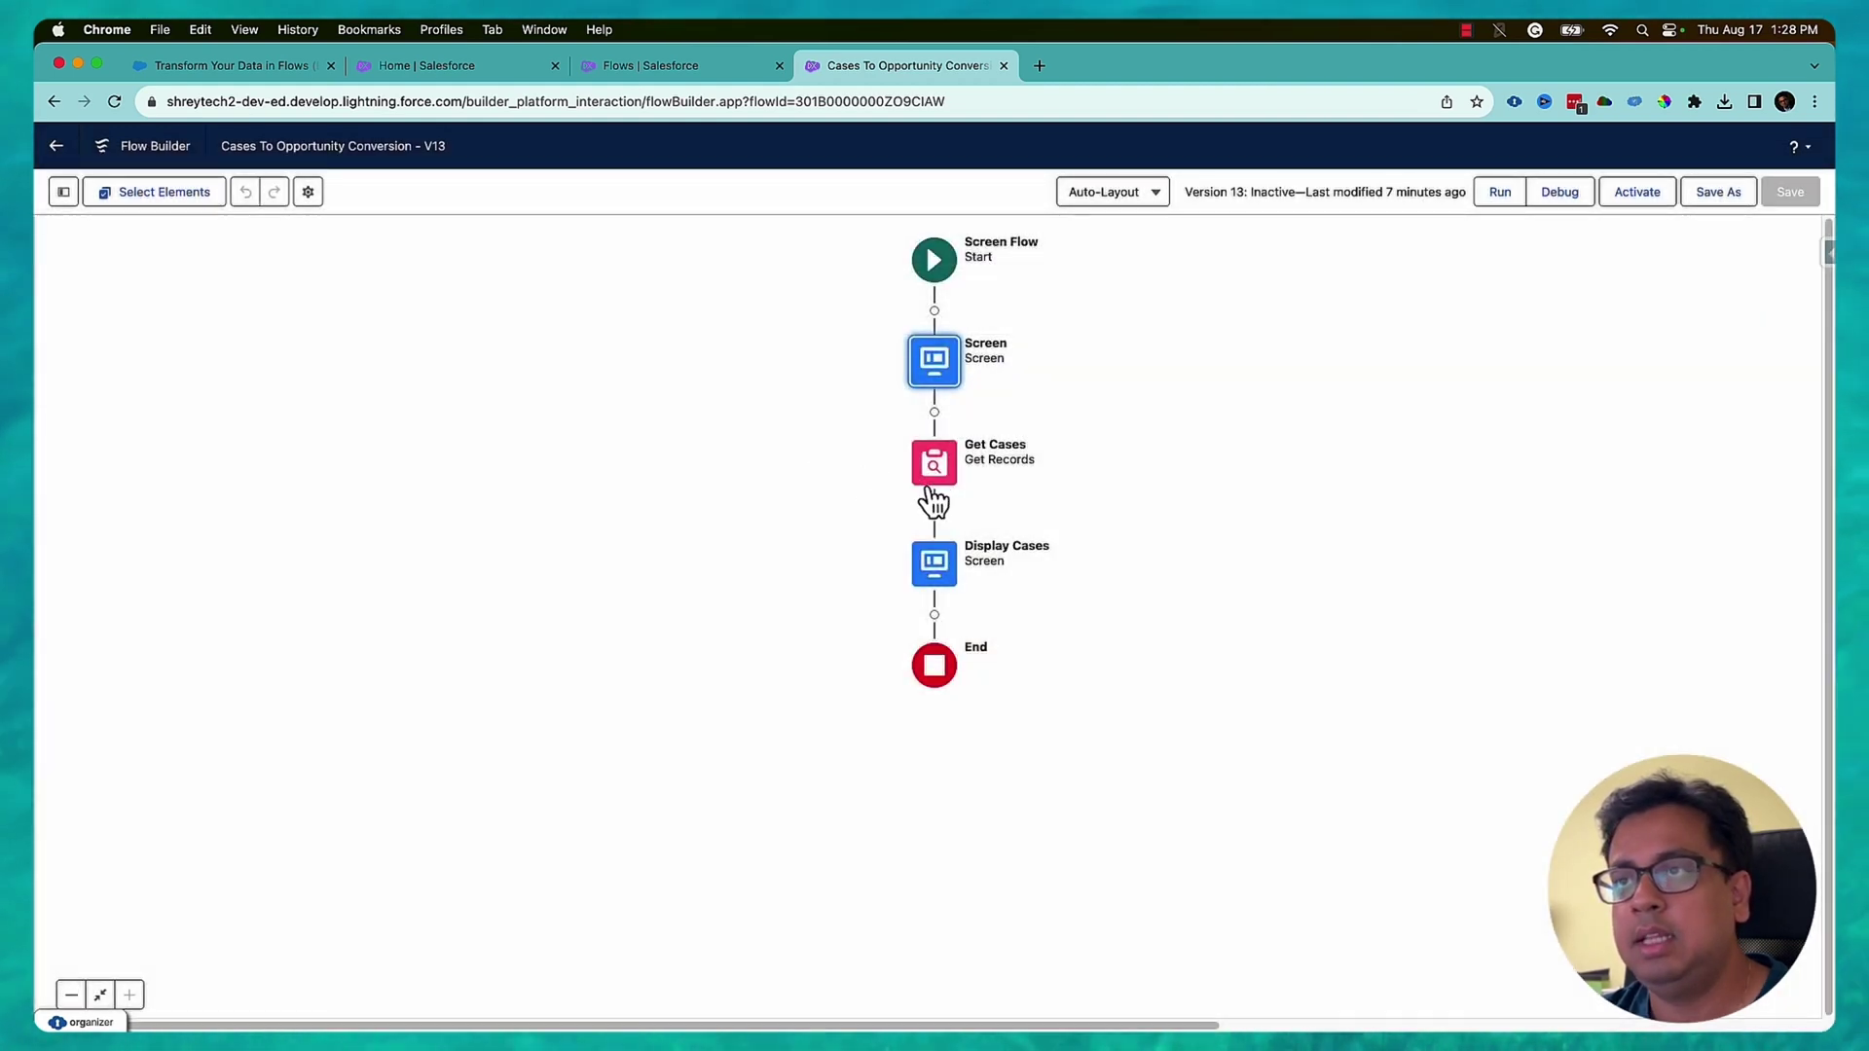
{"action": "left_click", "coordinate": [932, 487]}
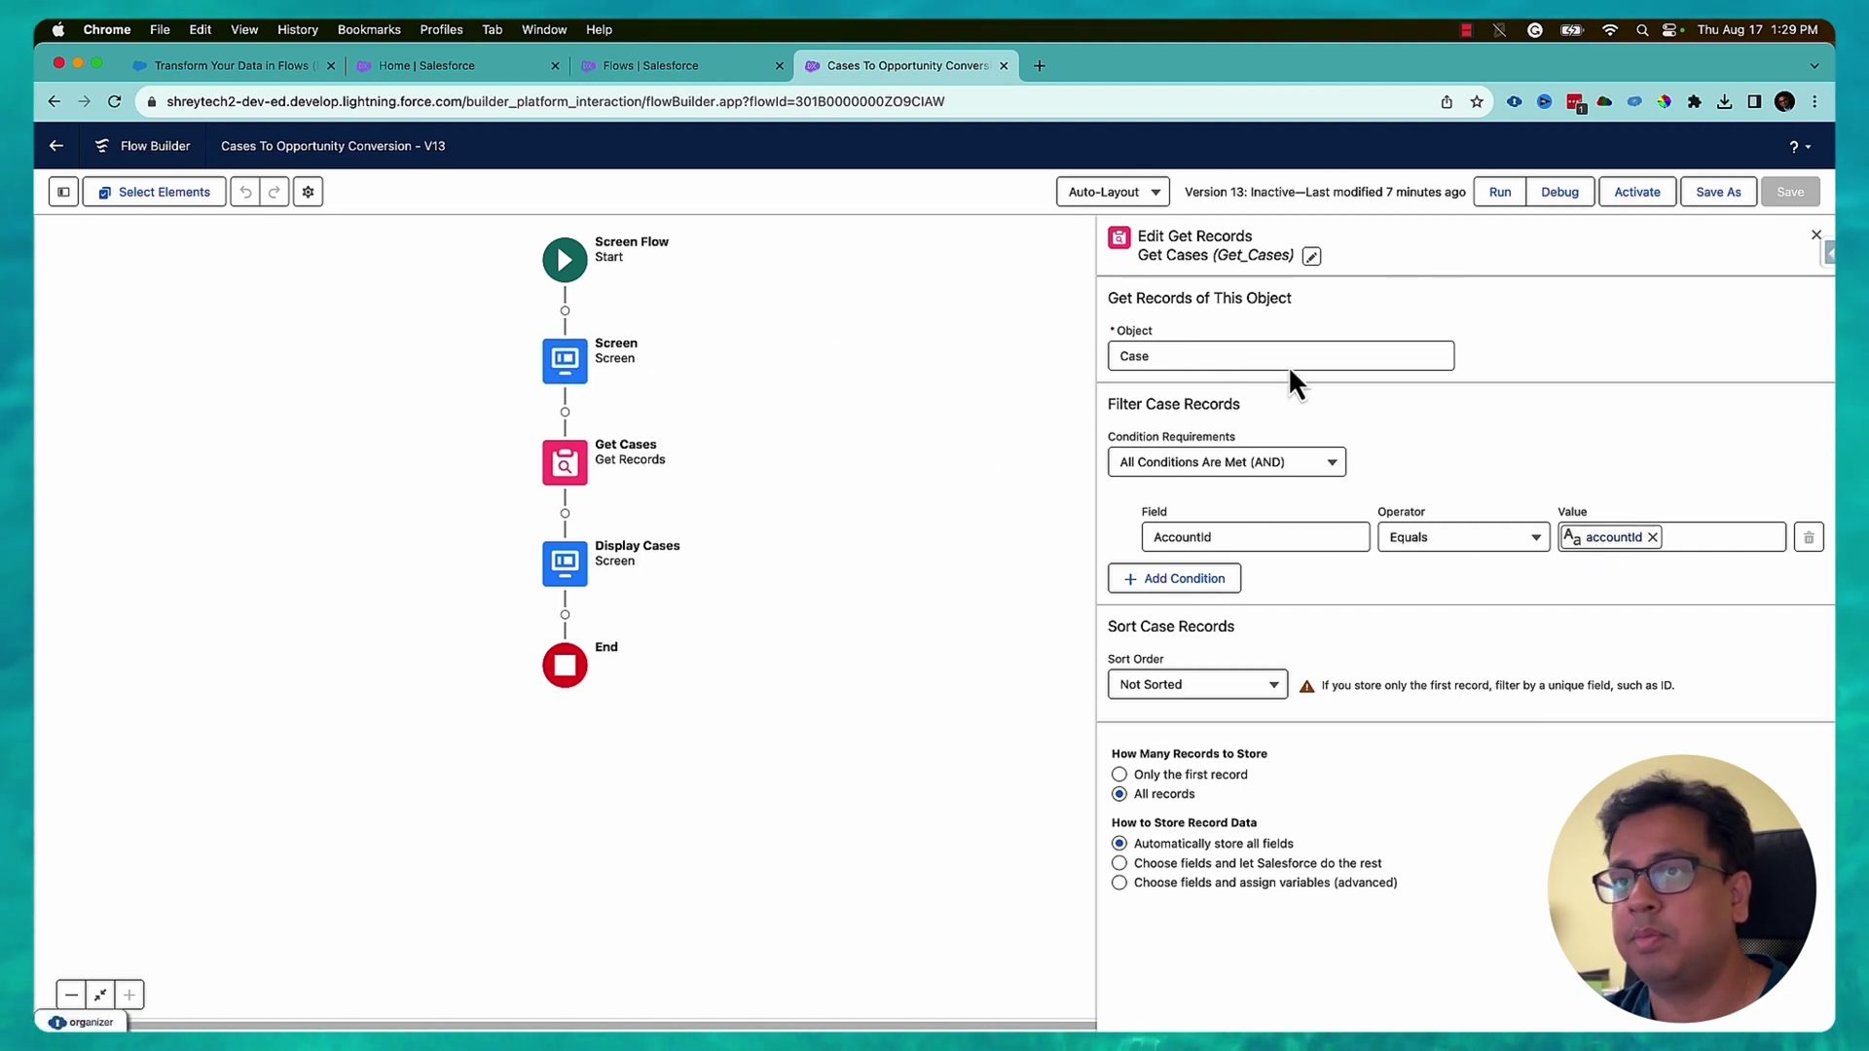
{"action": "double_click", "coordinate": [577, 575]}
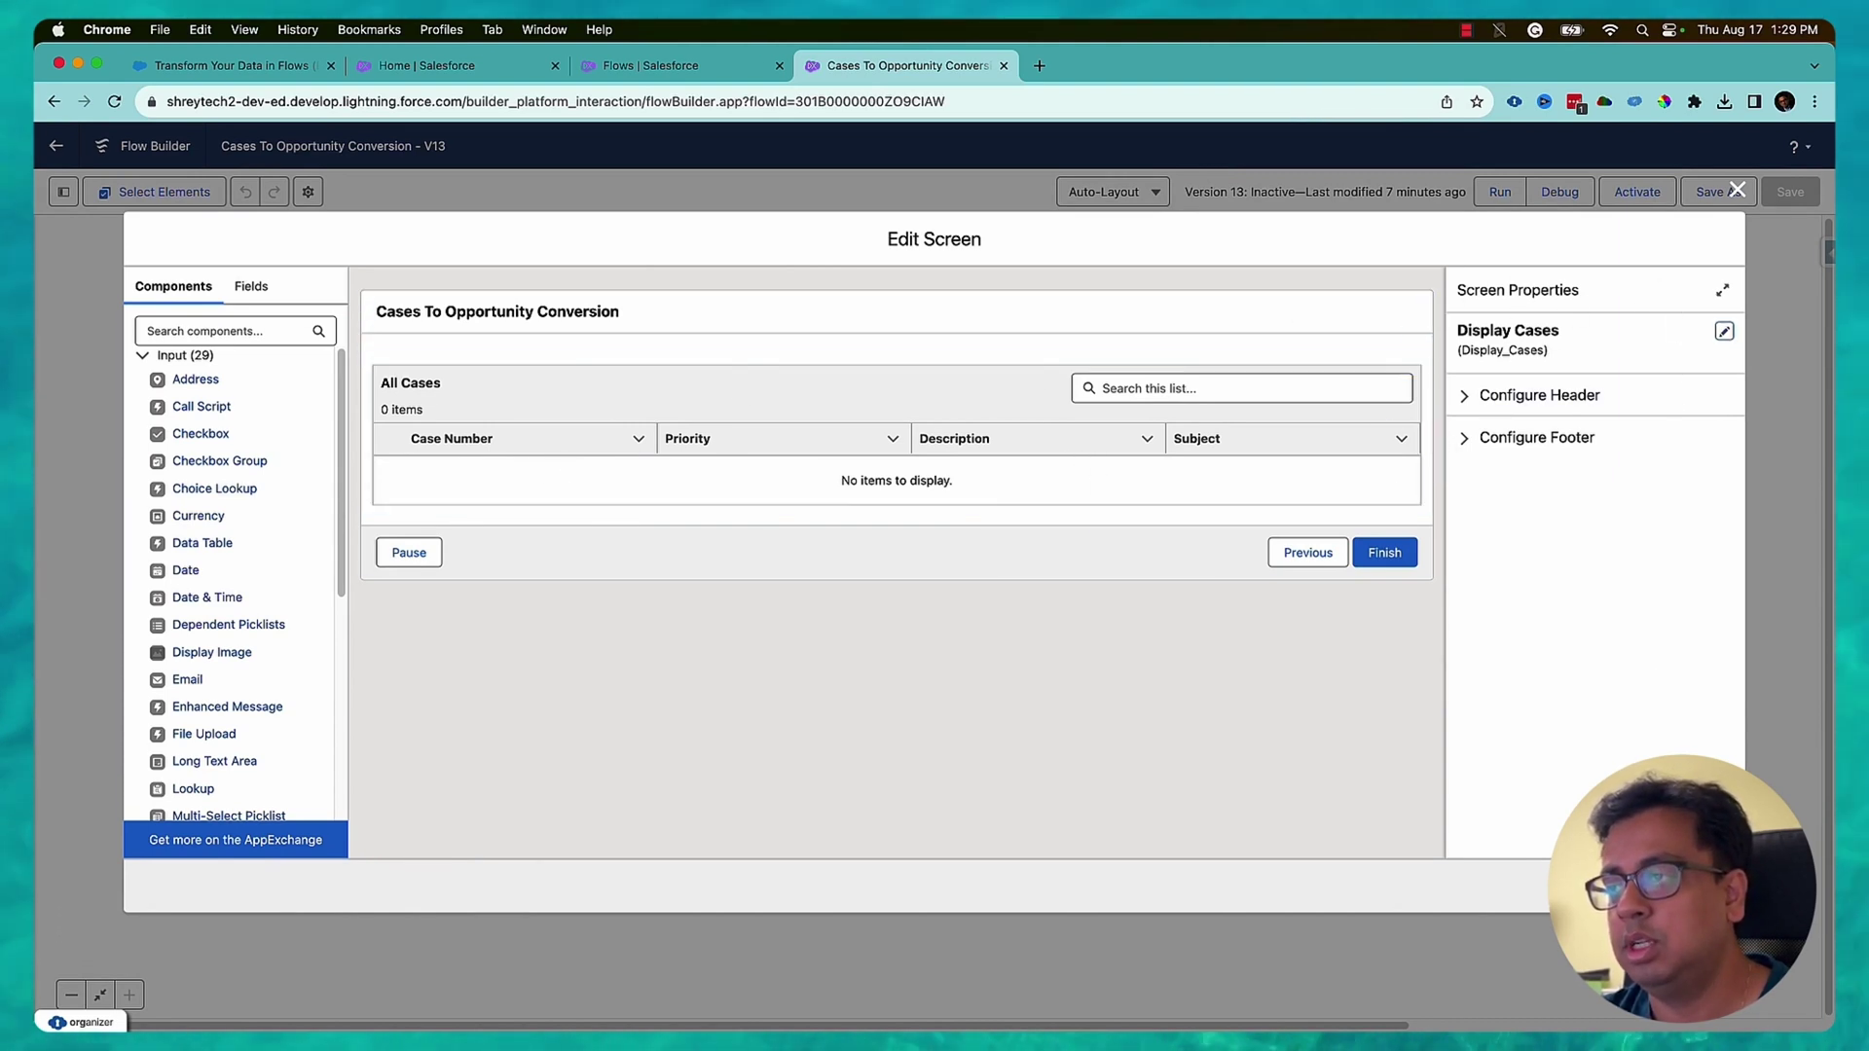
{"action": "left_click", "coordinate": [1738, 190]}
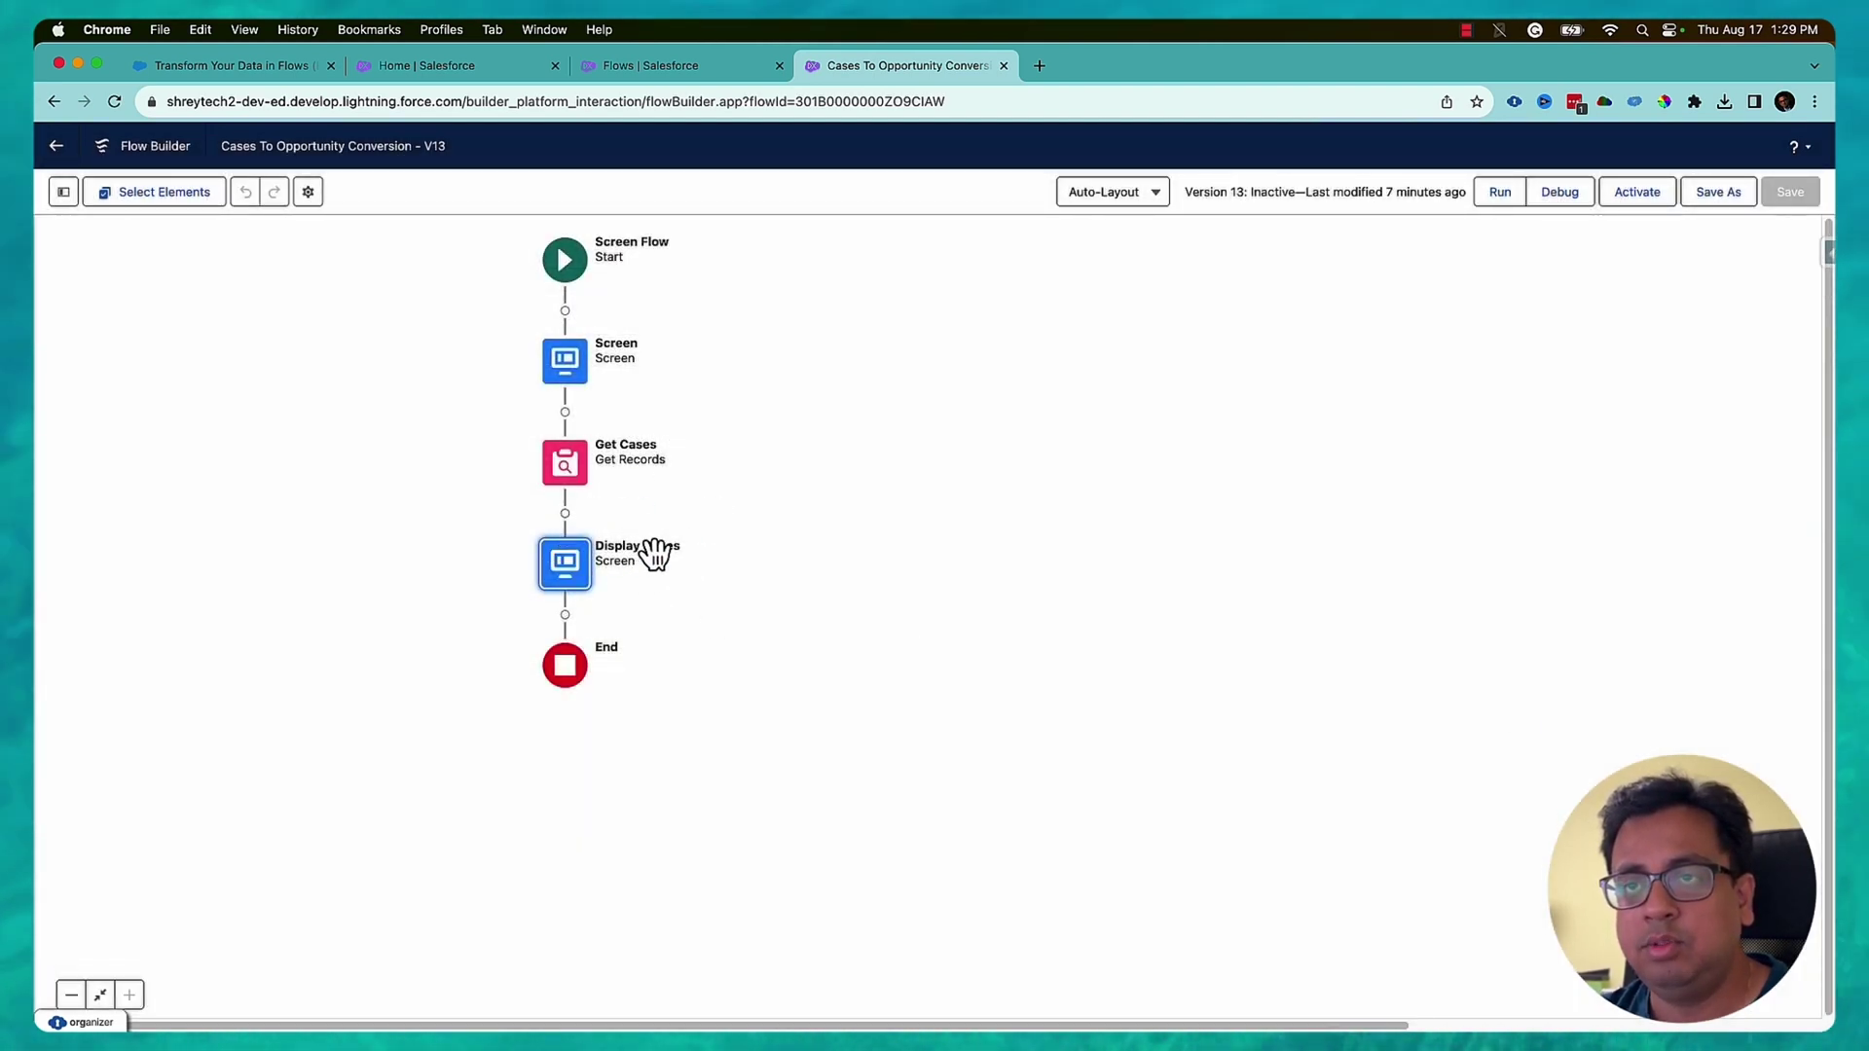
Step: Insert a Transform (Beta) step labelled 'Convert Case Into Opportunity' between Display Cases and End
{"action": "left_click", "coordinate": [564, 615]}
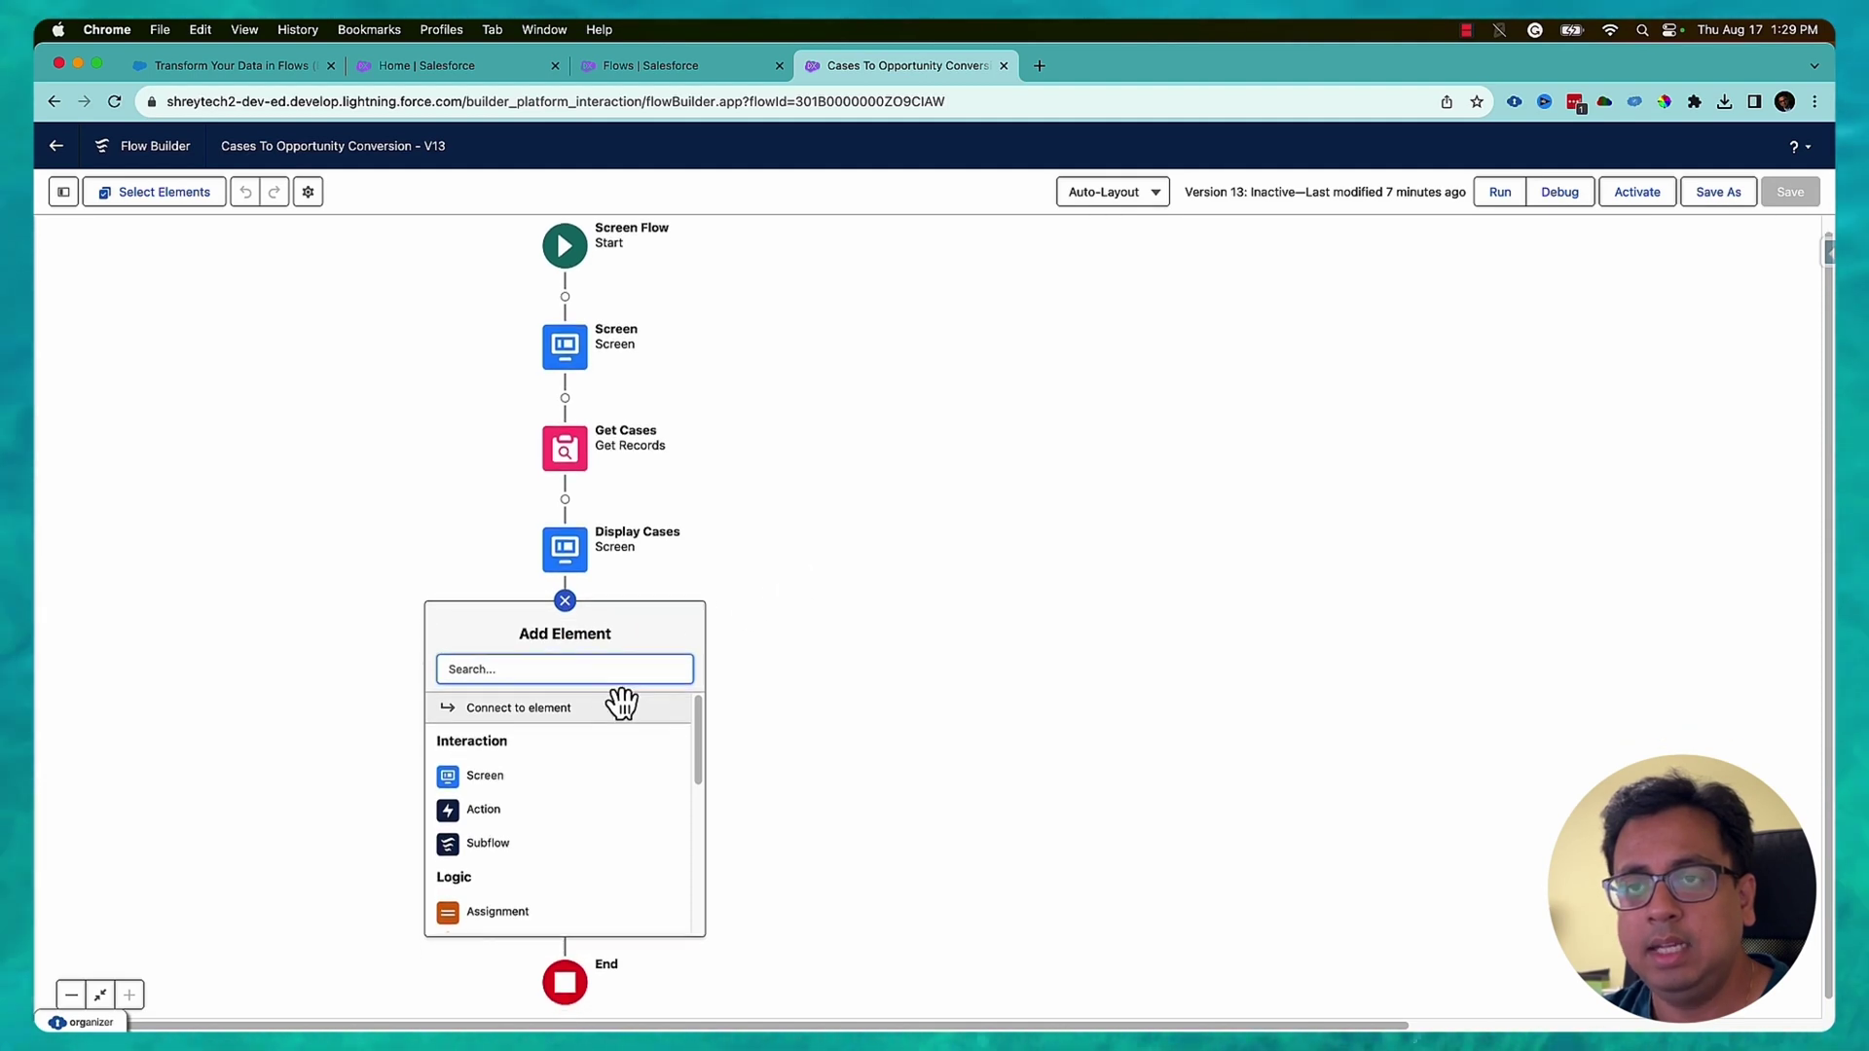
{"action": "scroll", "coordinate": [634, 779], "scroll_direction": "down", "scroll_amount": 3}
{"action": "scroll", "coordinate": [634, 778], "scroll_direction": "down", "scroll_amount": 2}
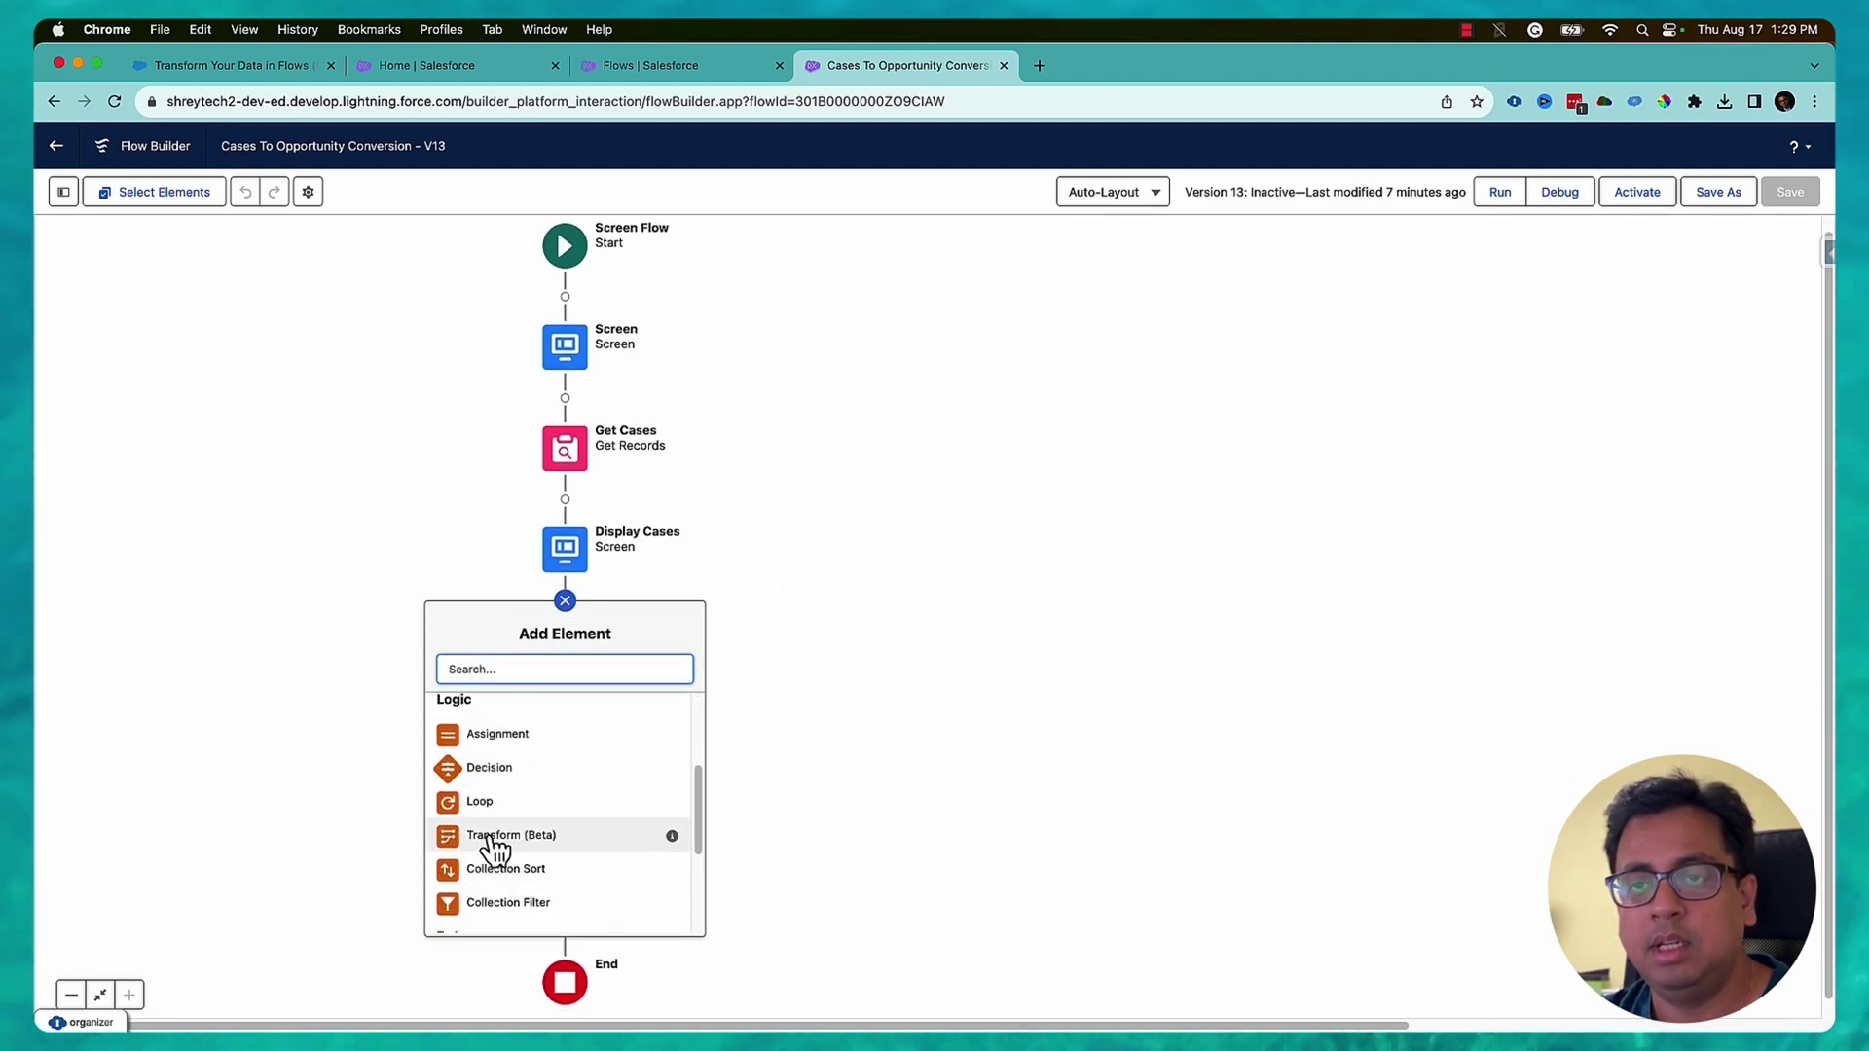
{"action": "left_click", "coordinate": [493, 839]}
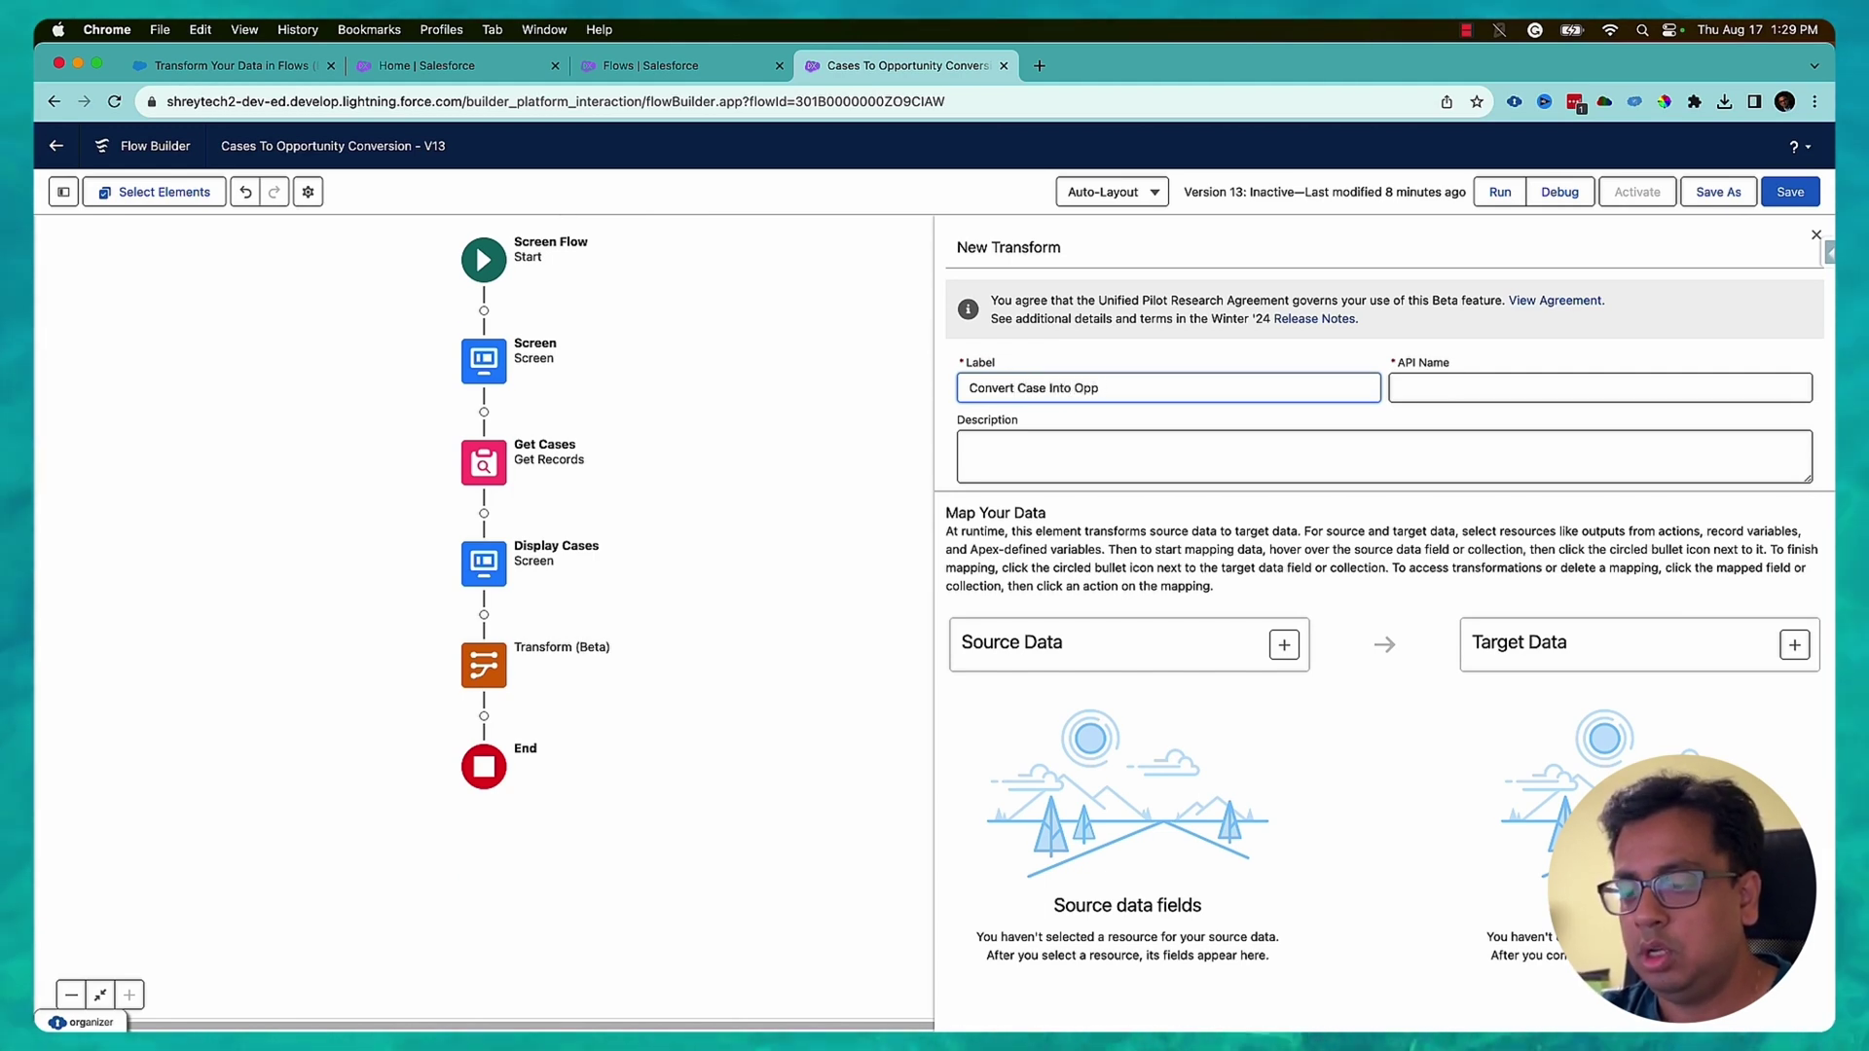
{"action": "type", "text": "ty"}
{"action": "key", "text": "Tab"}
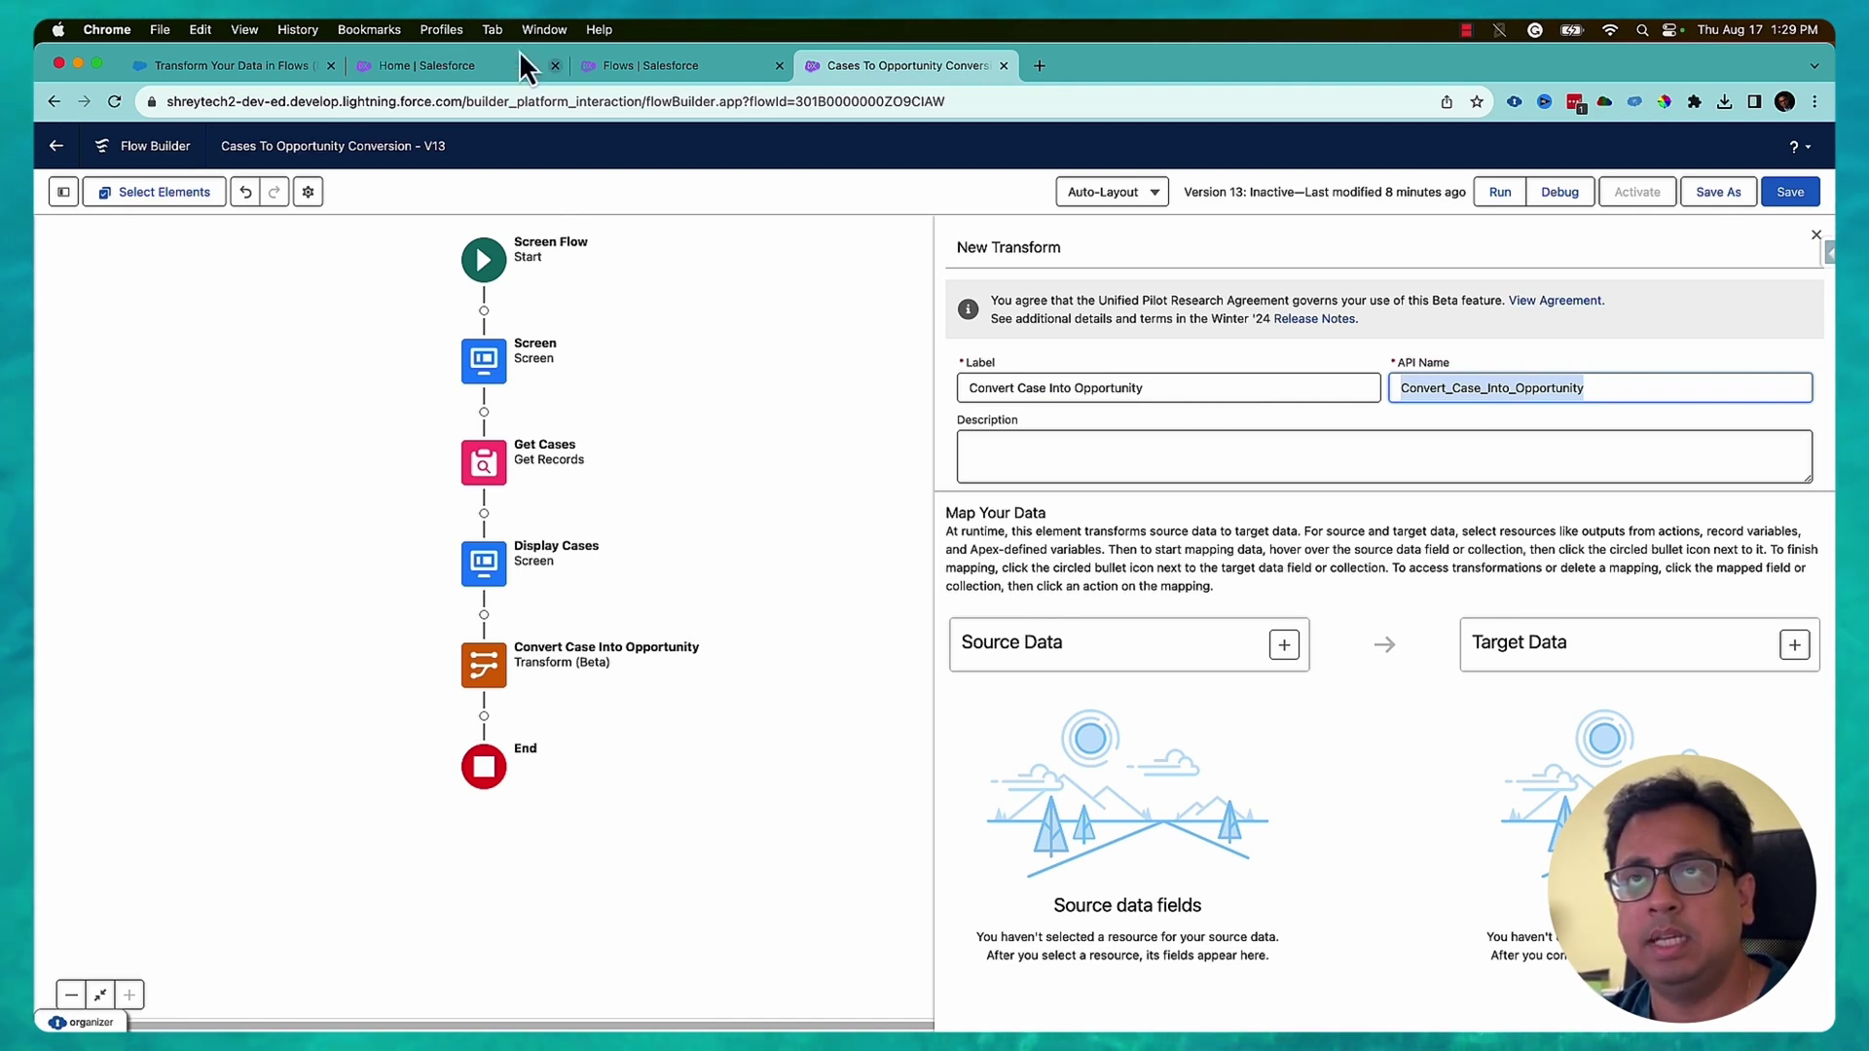
{"action": "left_click", "coordinate": [473, 65]}
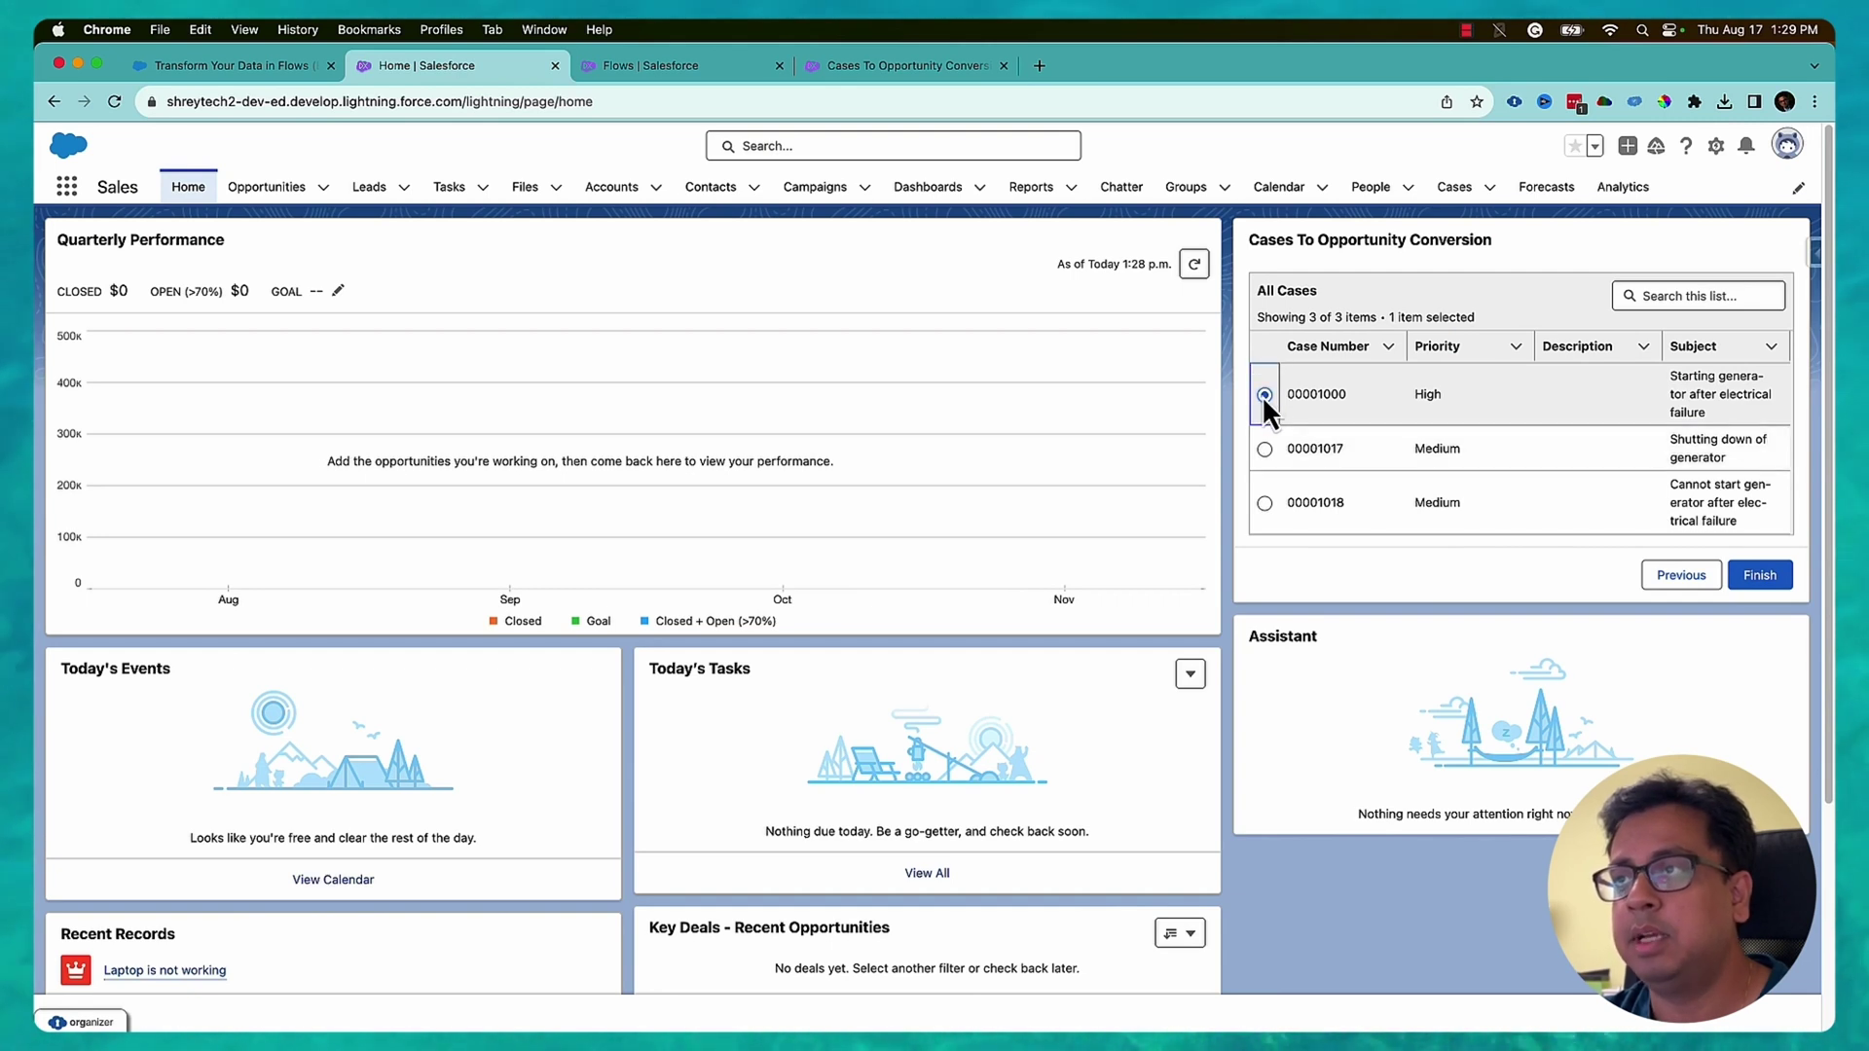
{"action": "left_click", "coordinate": [915, 65]}
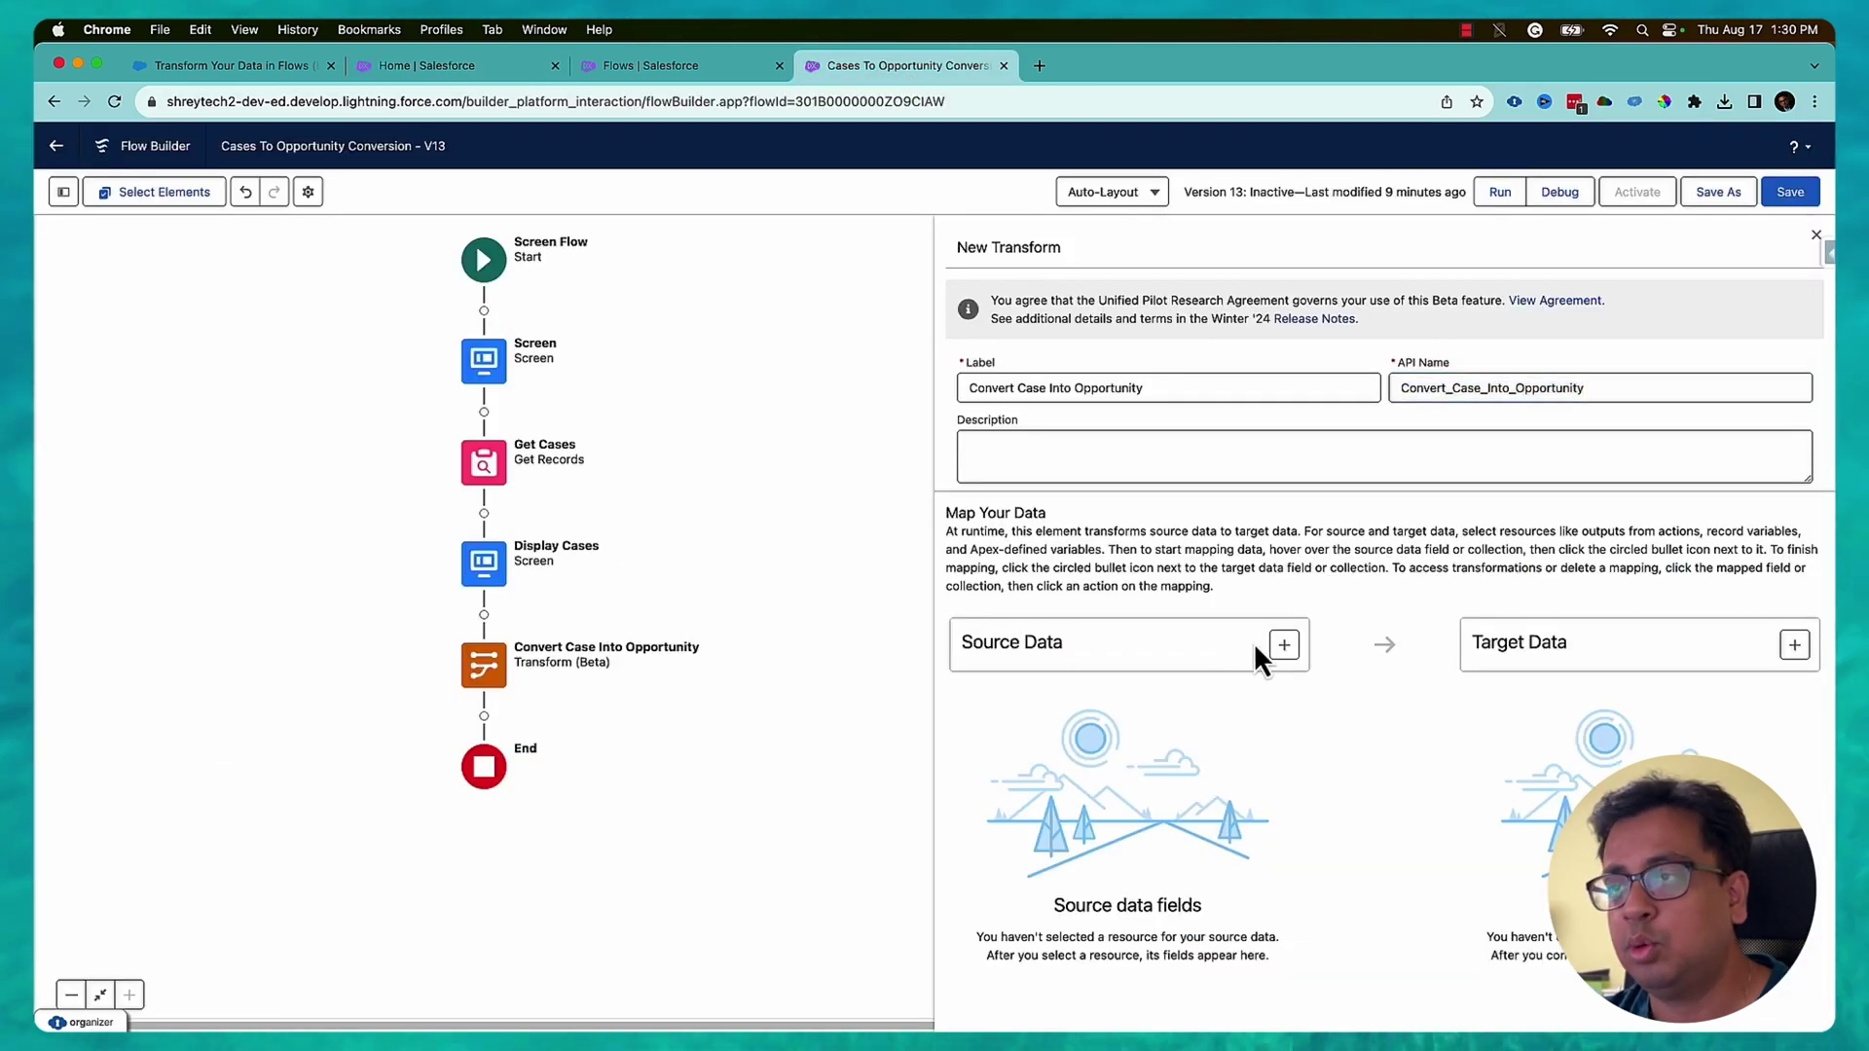
Step: Use the Cases data table's firstSelectedRow as the transform's source data and expand its fields
{"action": "left_click", "coordinate": [1283, 646]}
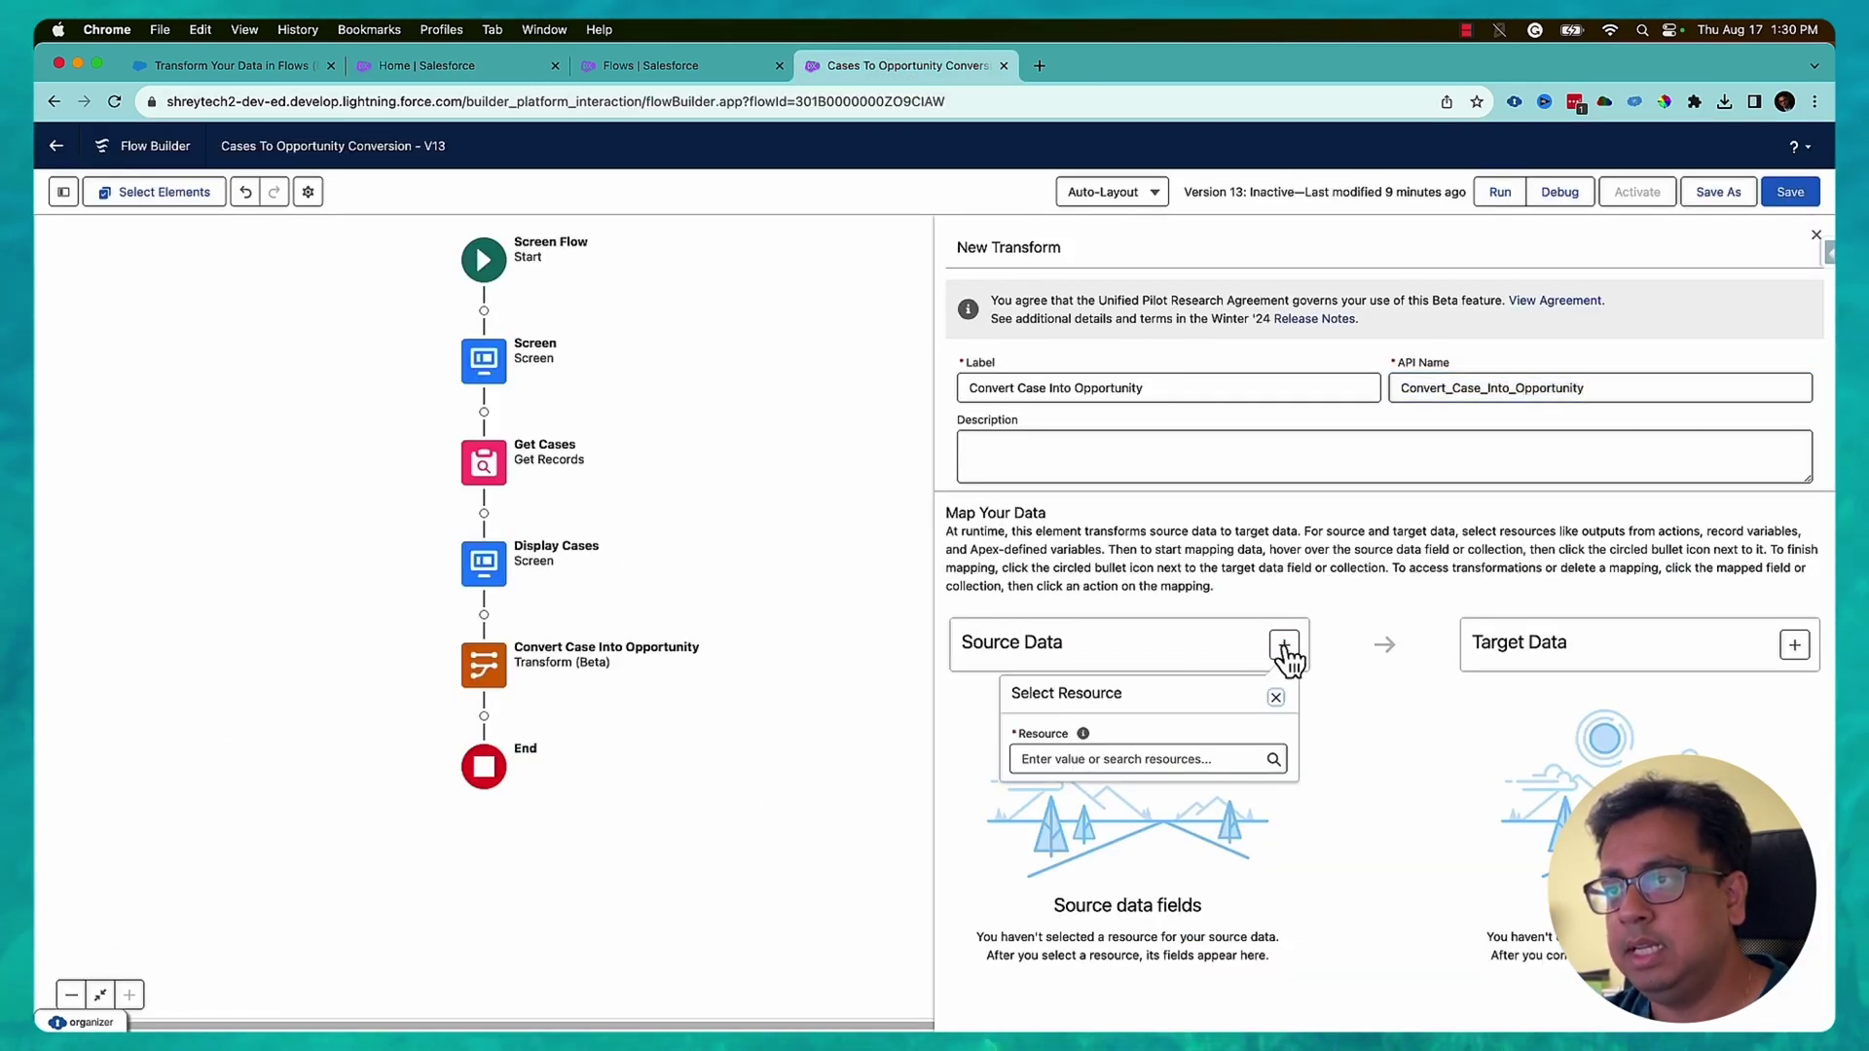
{"action": "left_click", "coordinate": [1141, 760]}
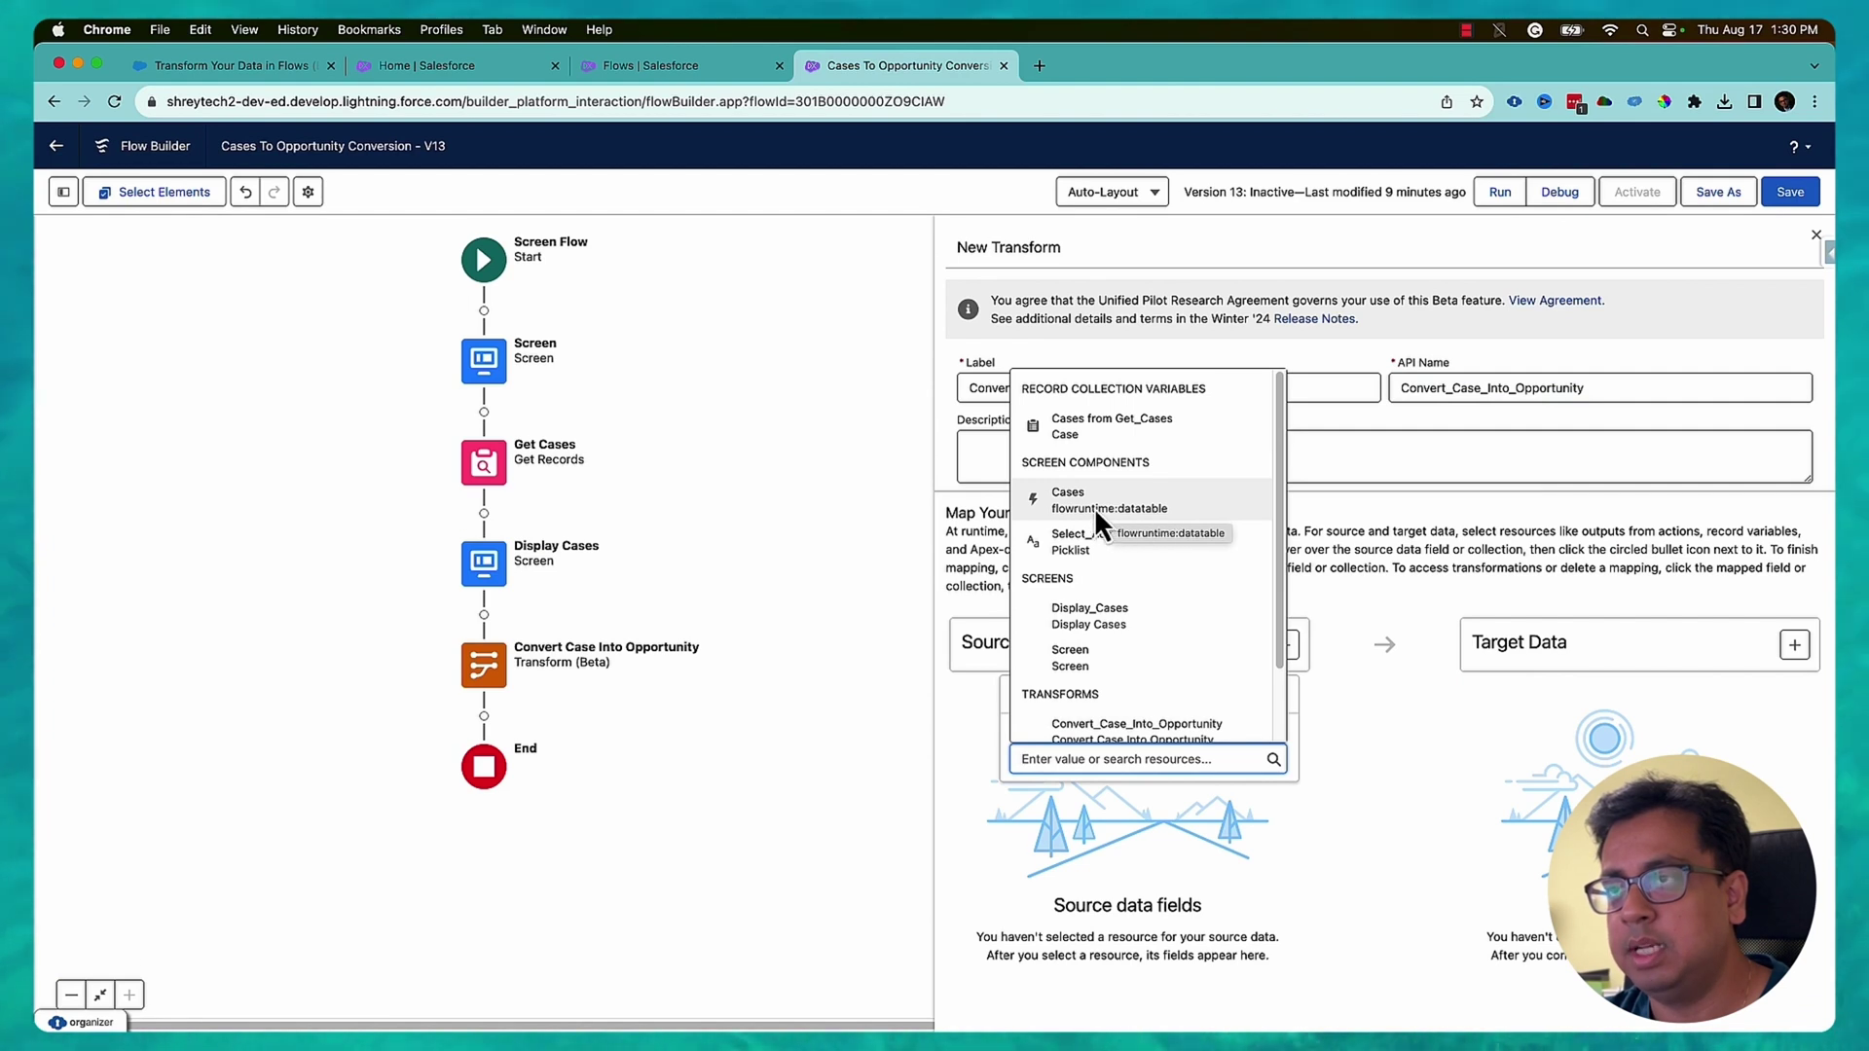
{"action": "left_click", "coordinate": [1094, 502]}
{"action": "scroll", "coordinate": [1237, 753], "scroll_direction": "down", "scroll_amount": 5}
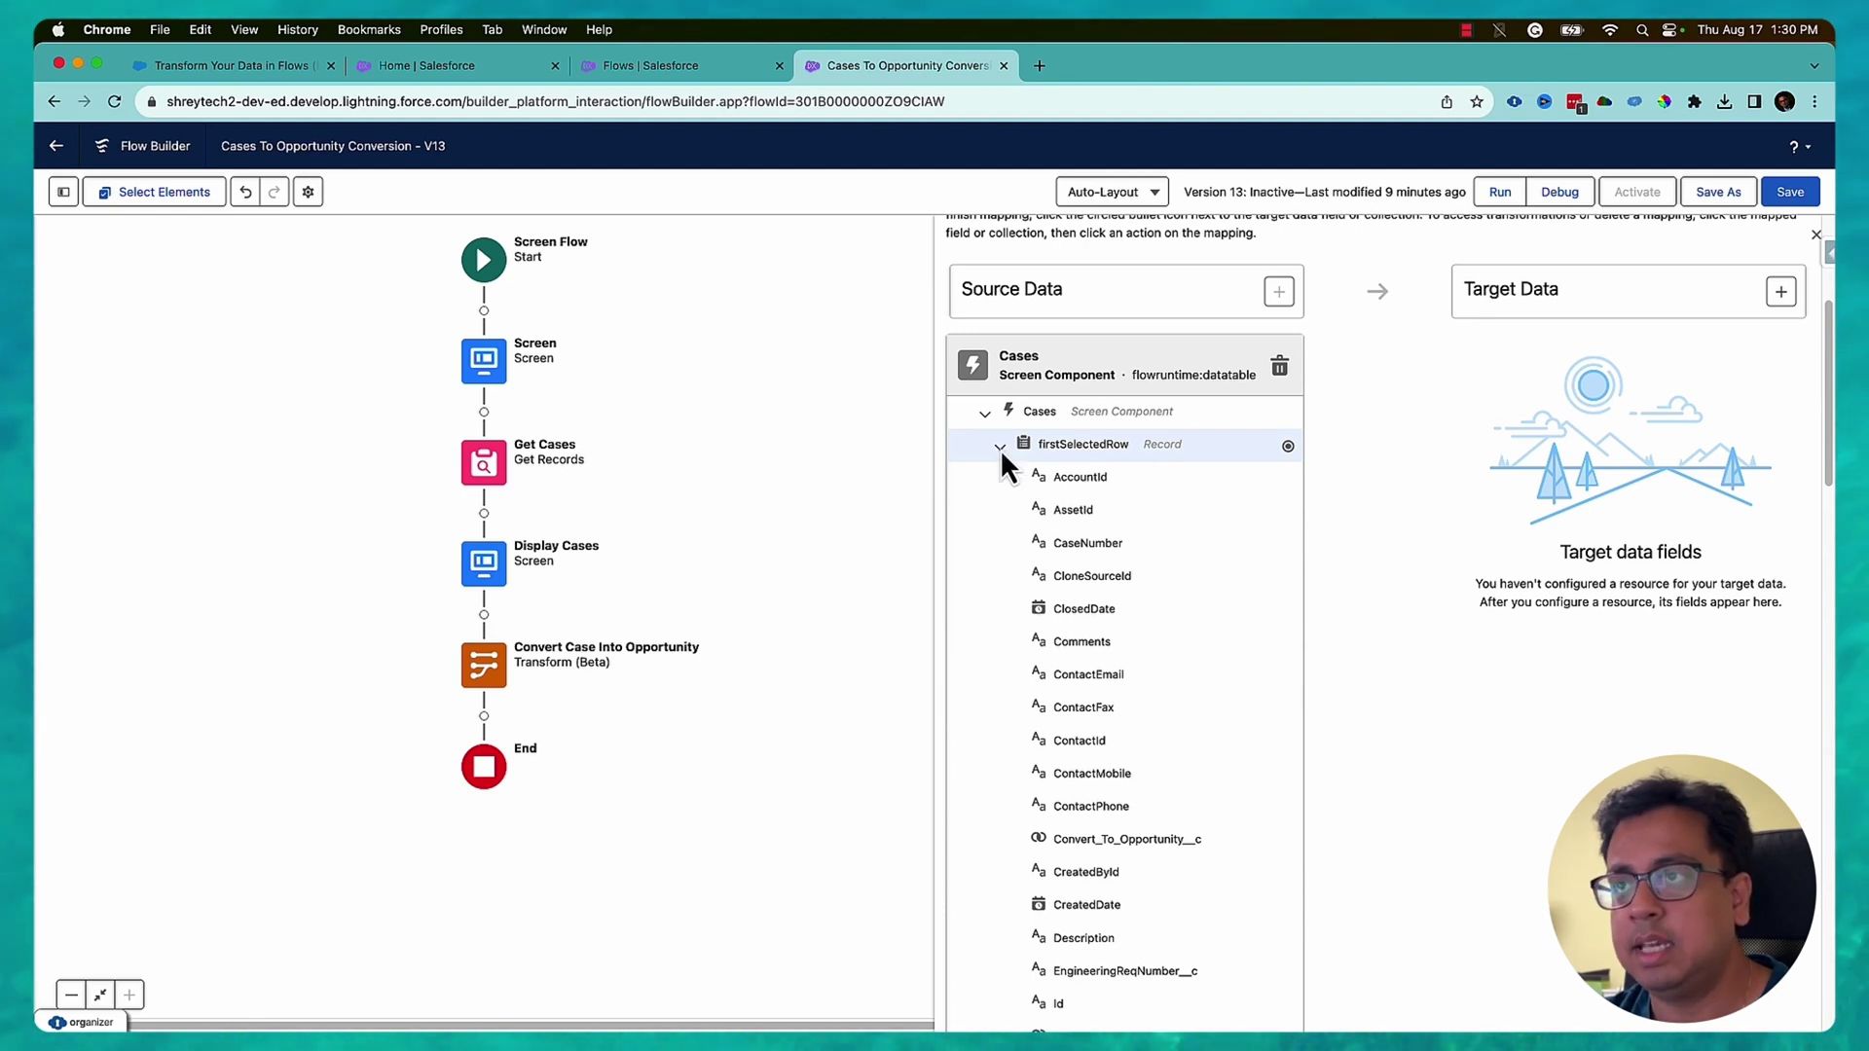
{"action": "left_click", "coordinate": [1001, 448]}
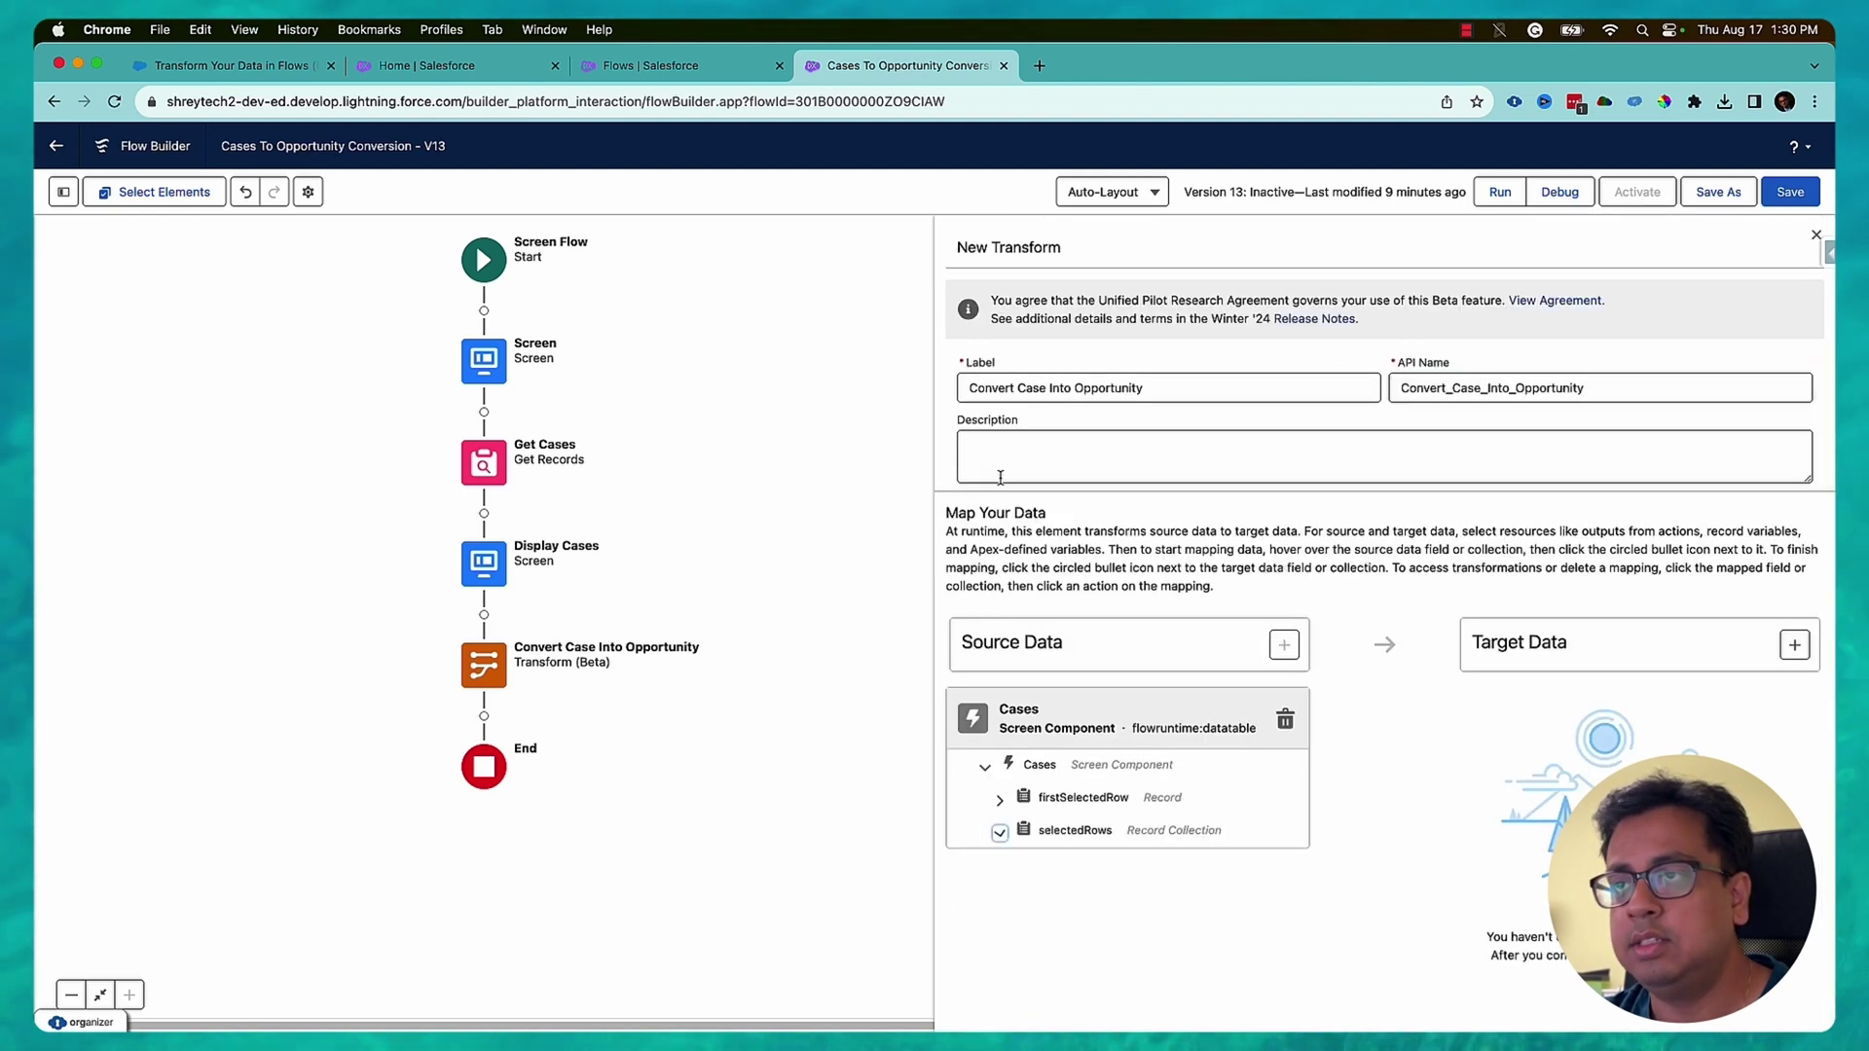
{"action": "left_click", "coordinate": [999, 801]}
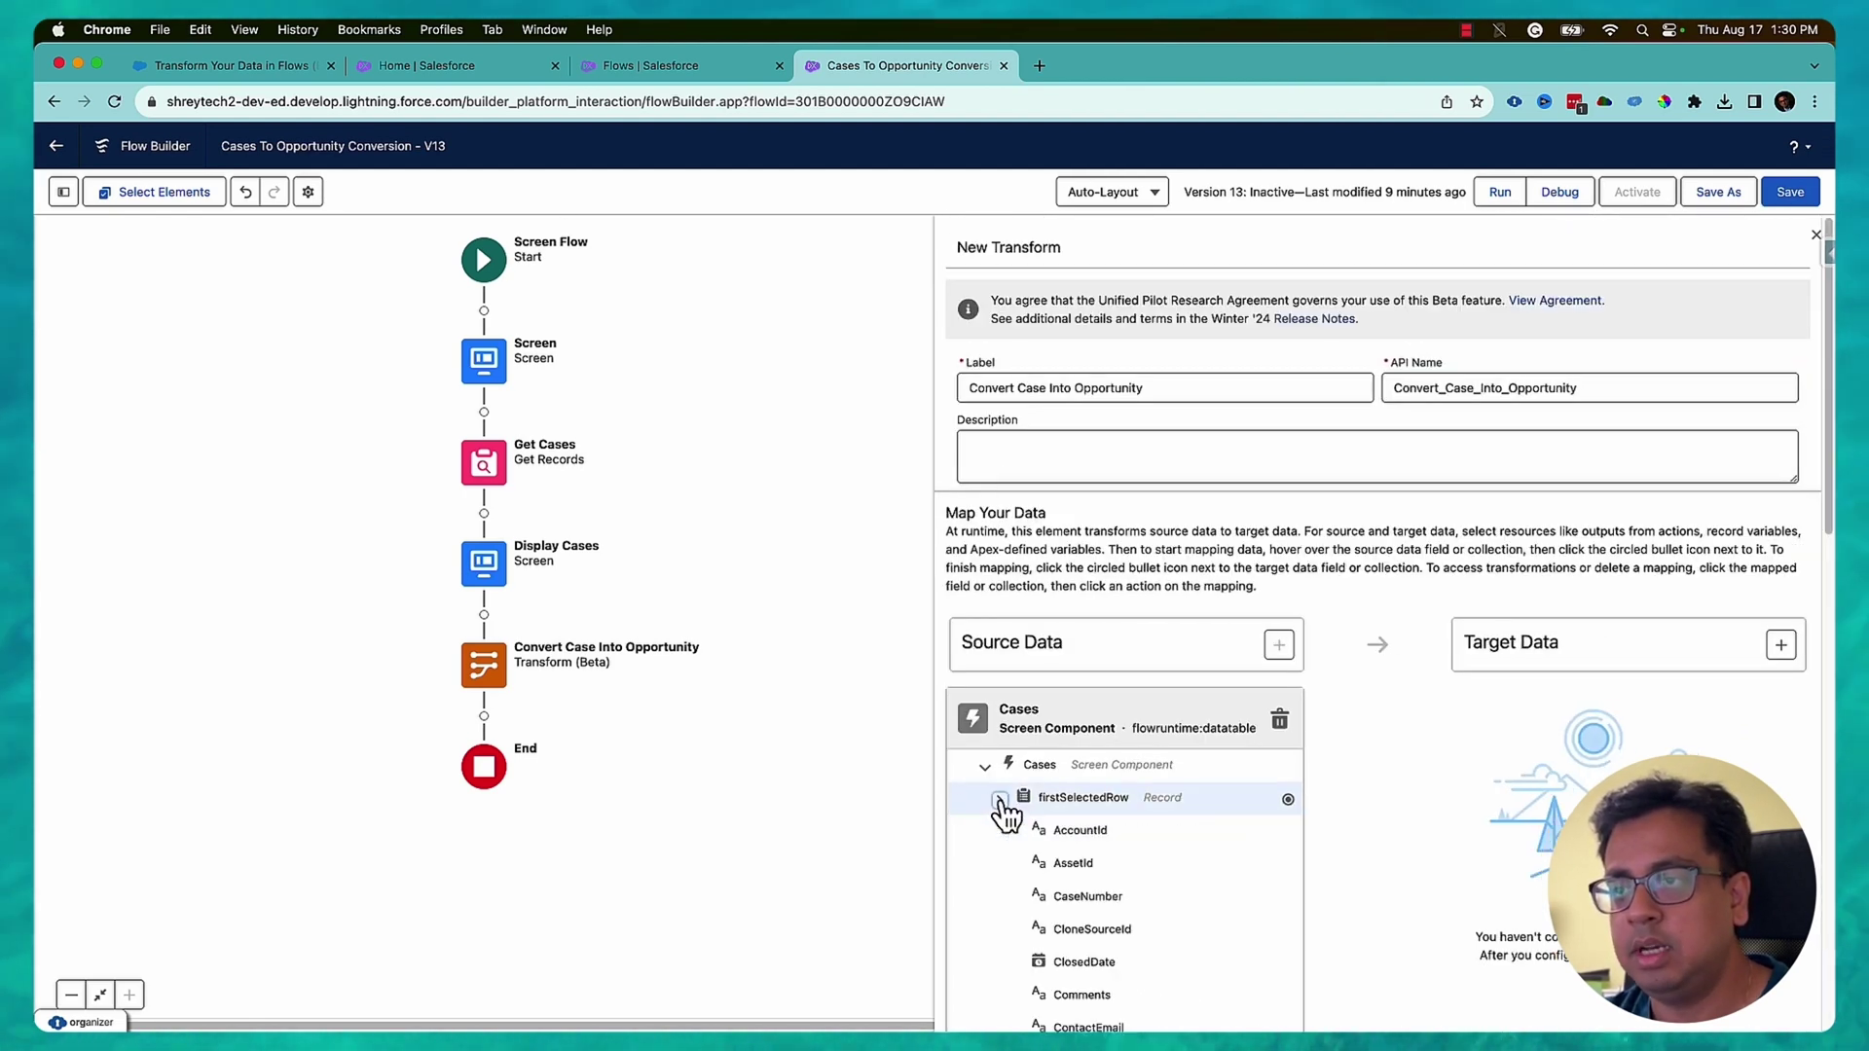
{"action": "scroll", "coordinate": [1094, 725], "scroll_direction": "down", "scroll_amount": 10}
{"action": "scroll", "coordinate": [1093, 721], "scroll_direction": "up", "scroll_amount": 7}
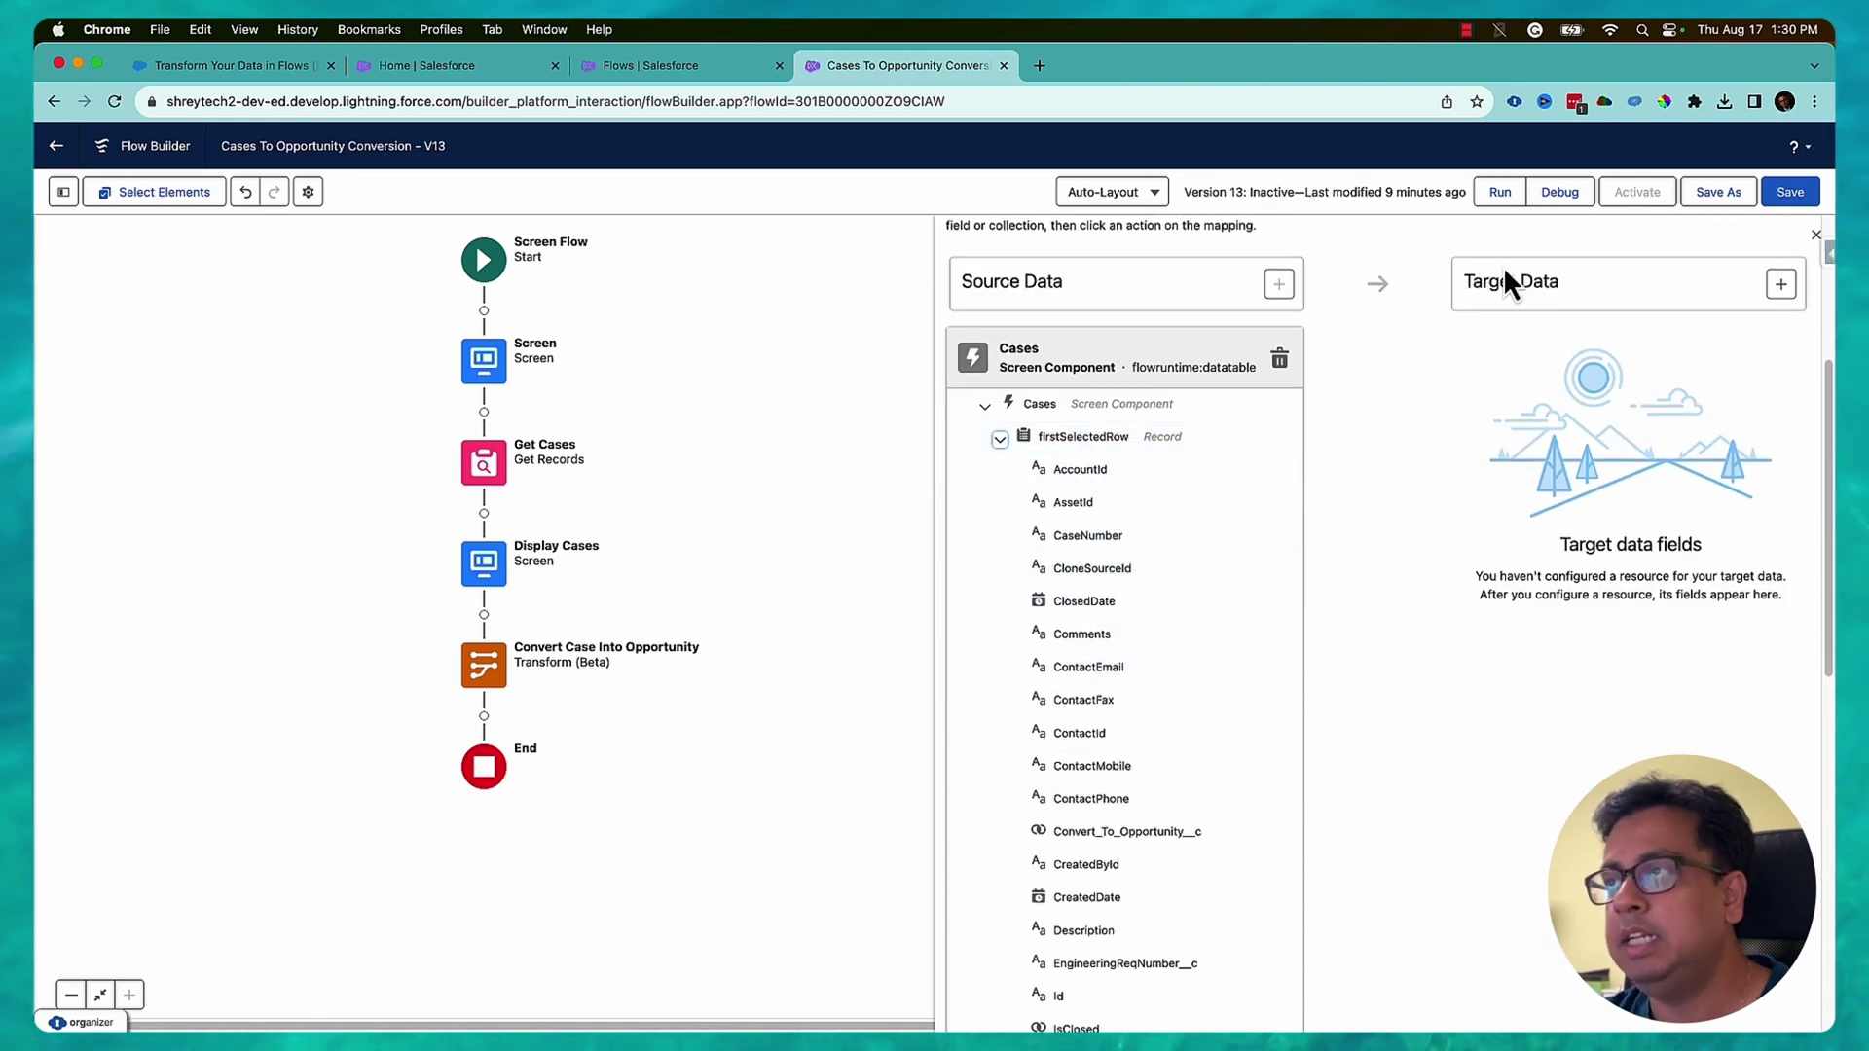
Step: Add a single Opportunity record as the transform's target data
{"action": "left_click", "coordinate": [1781, 285]}
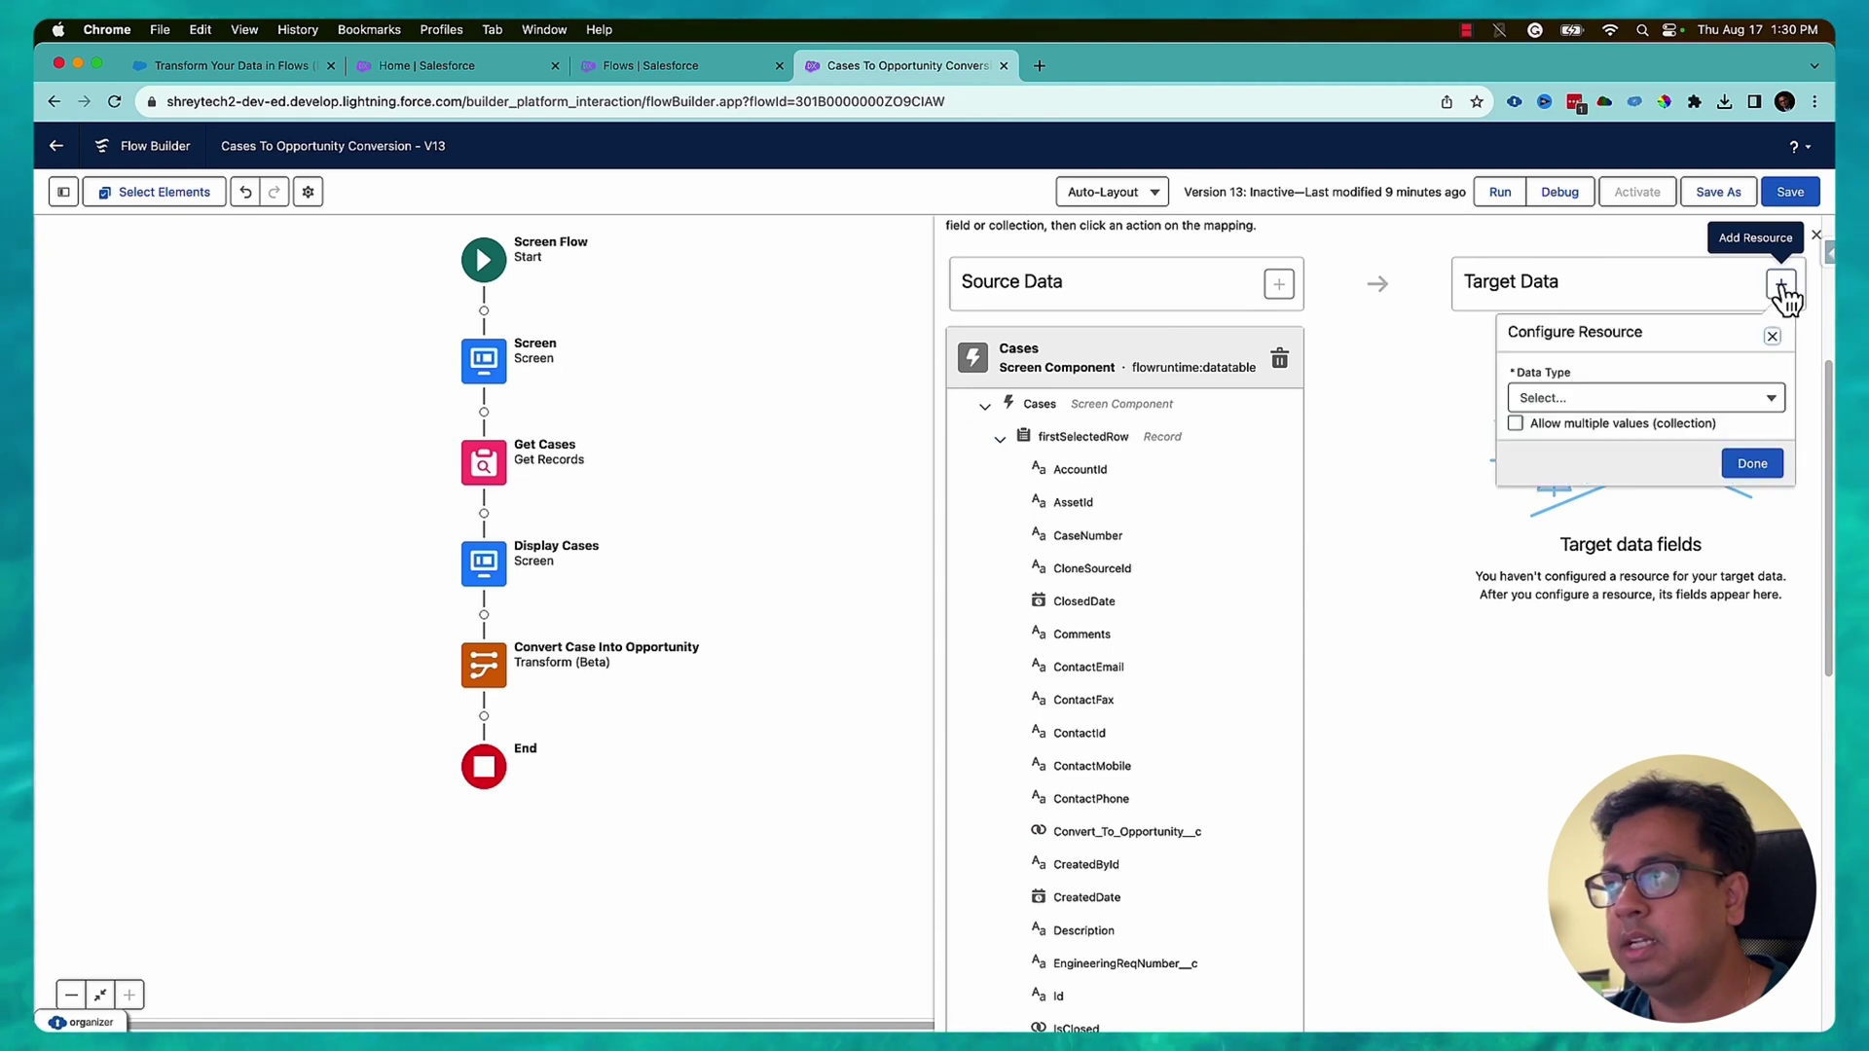
{"action": "left_click", "coordinate": [1691, 399]}
{"action": "left_click", "coordinate": [1601, 438]}
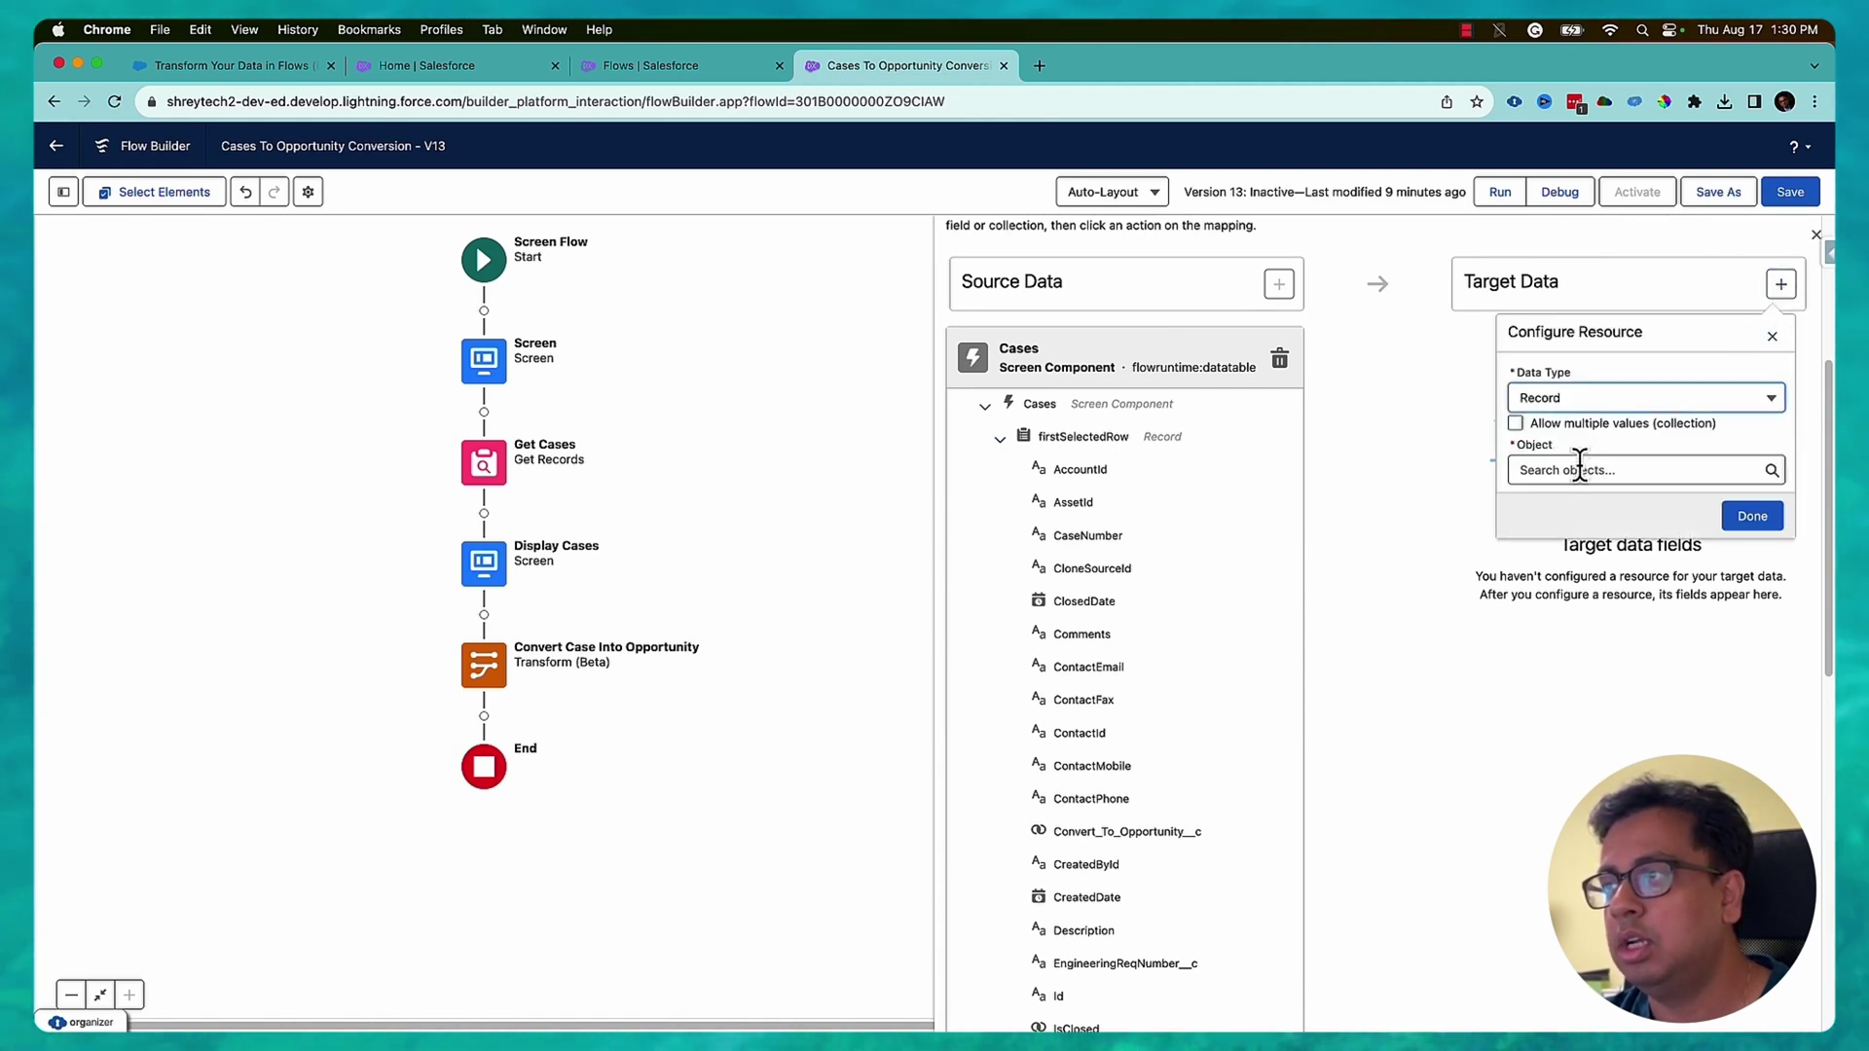
{"action": "left_click", "coordinate": [1579, 469]}
{"action": "type", "text": "Oppo"}
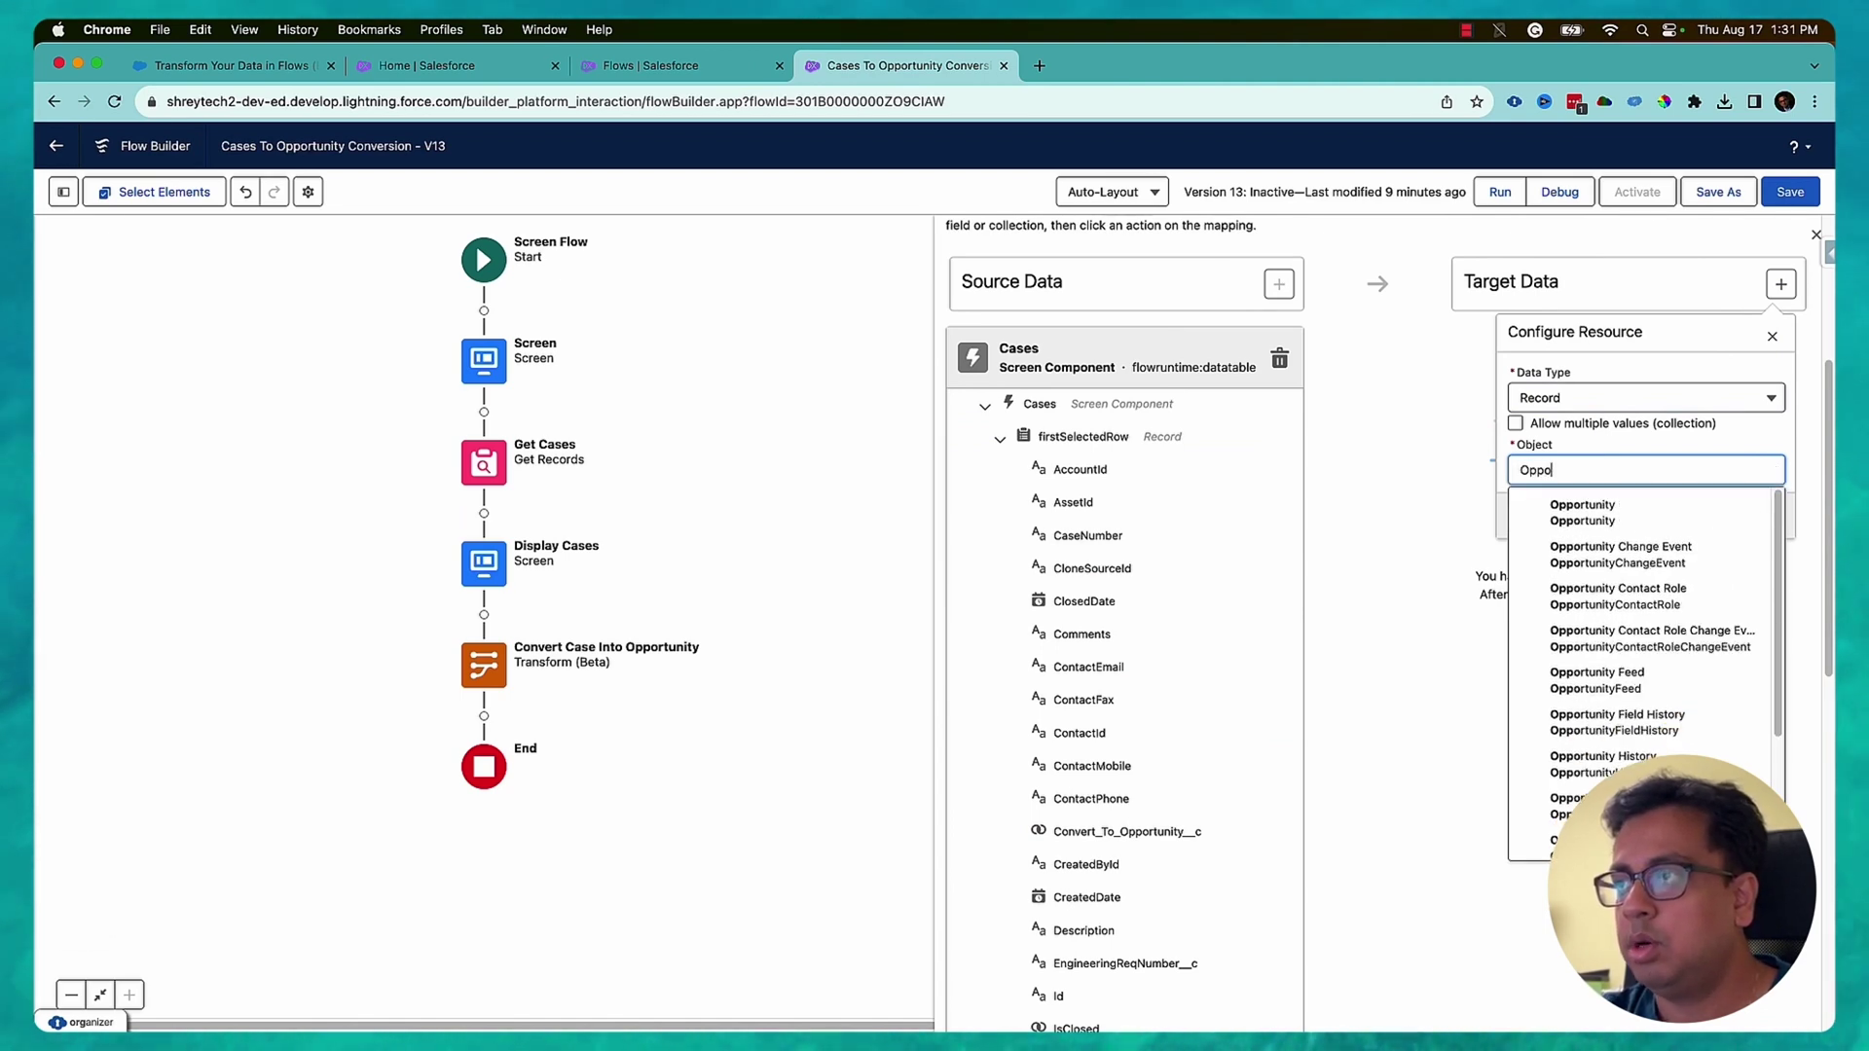
{"action": "left_click", "coordinate": [1597, 516]}
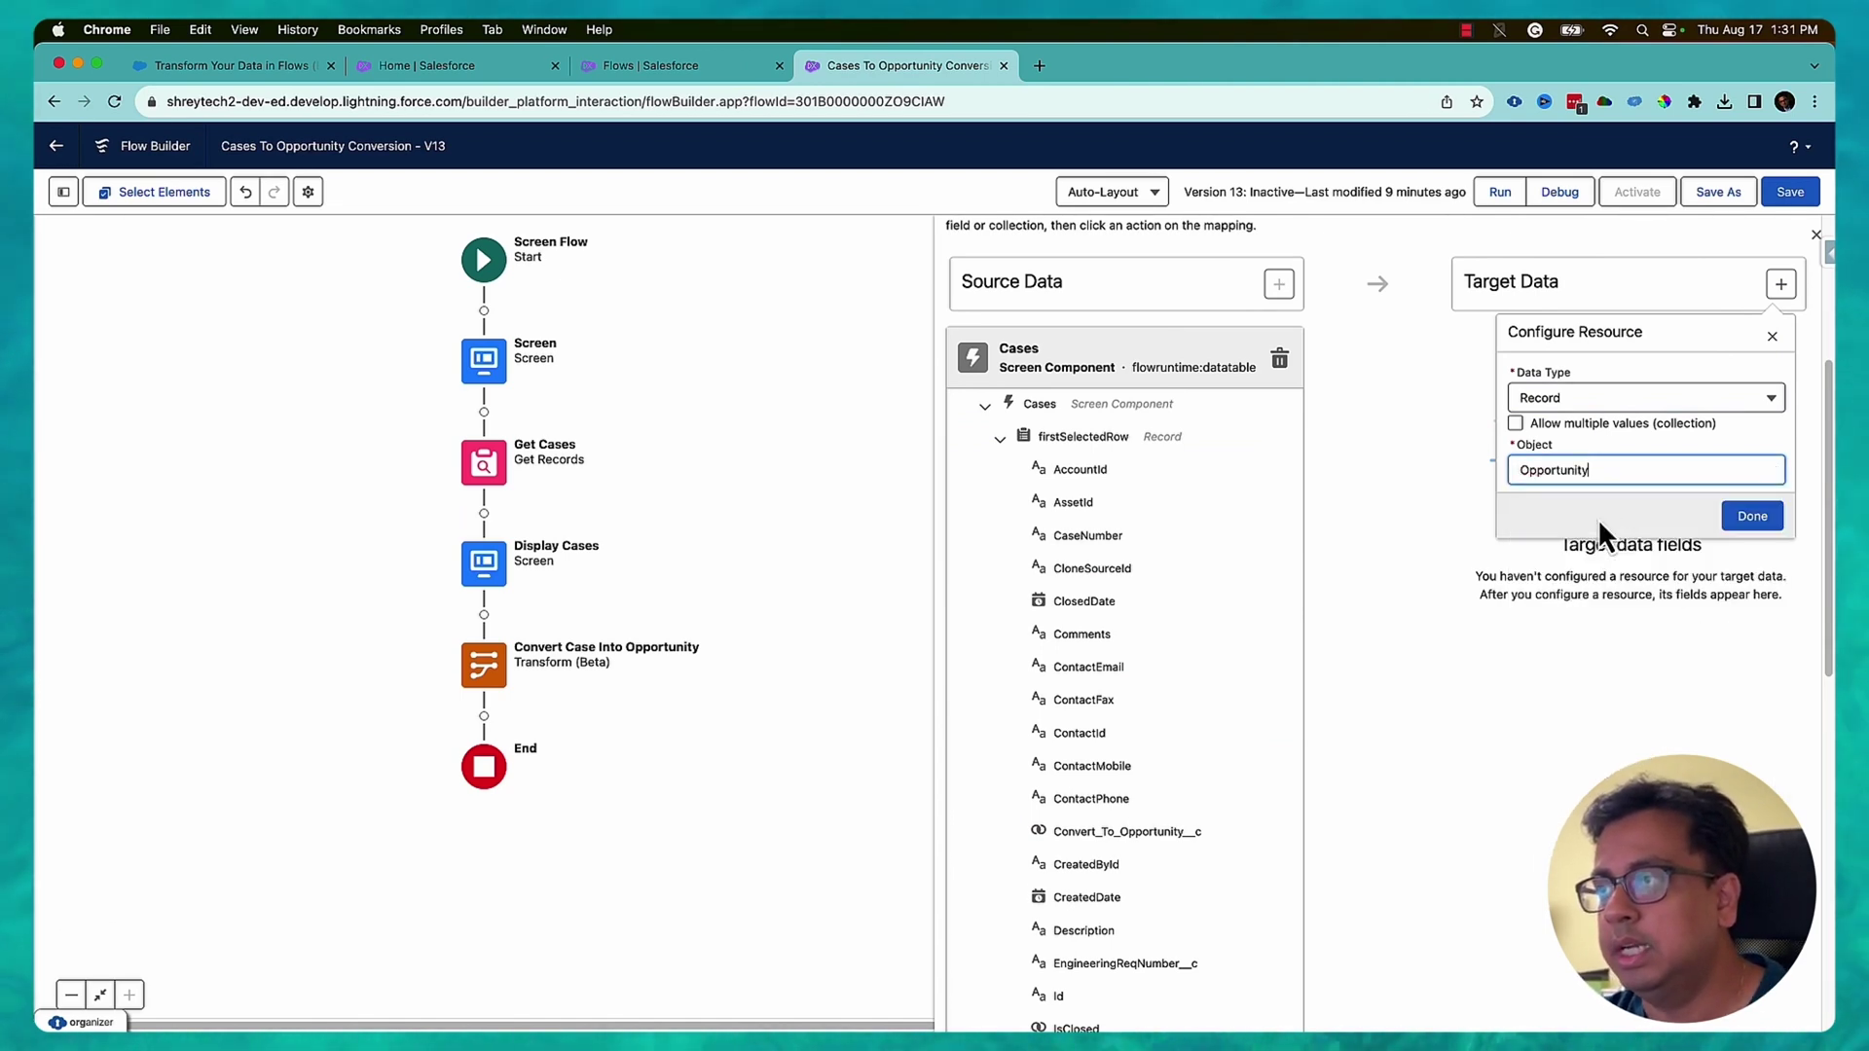
{"action": "left_click", "coordinate": [1751, 516]}
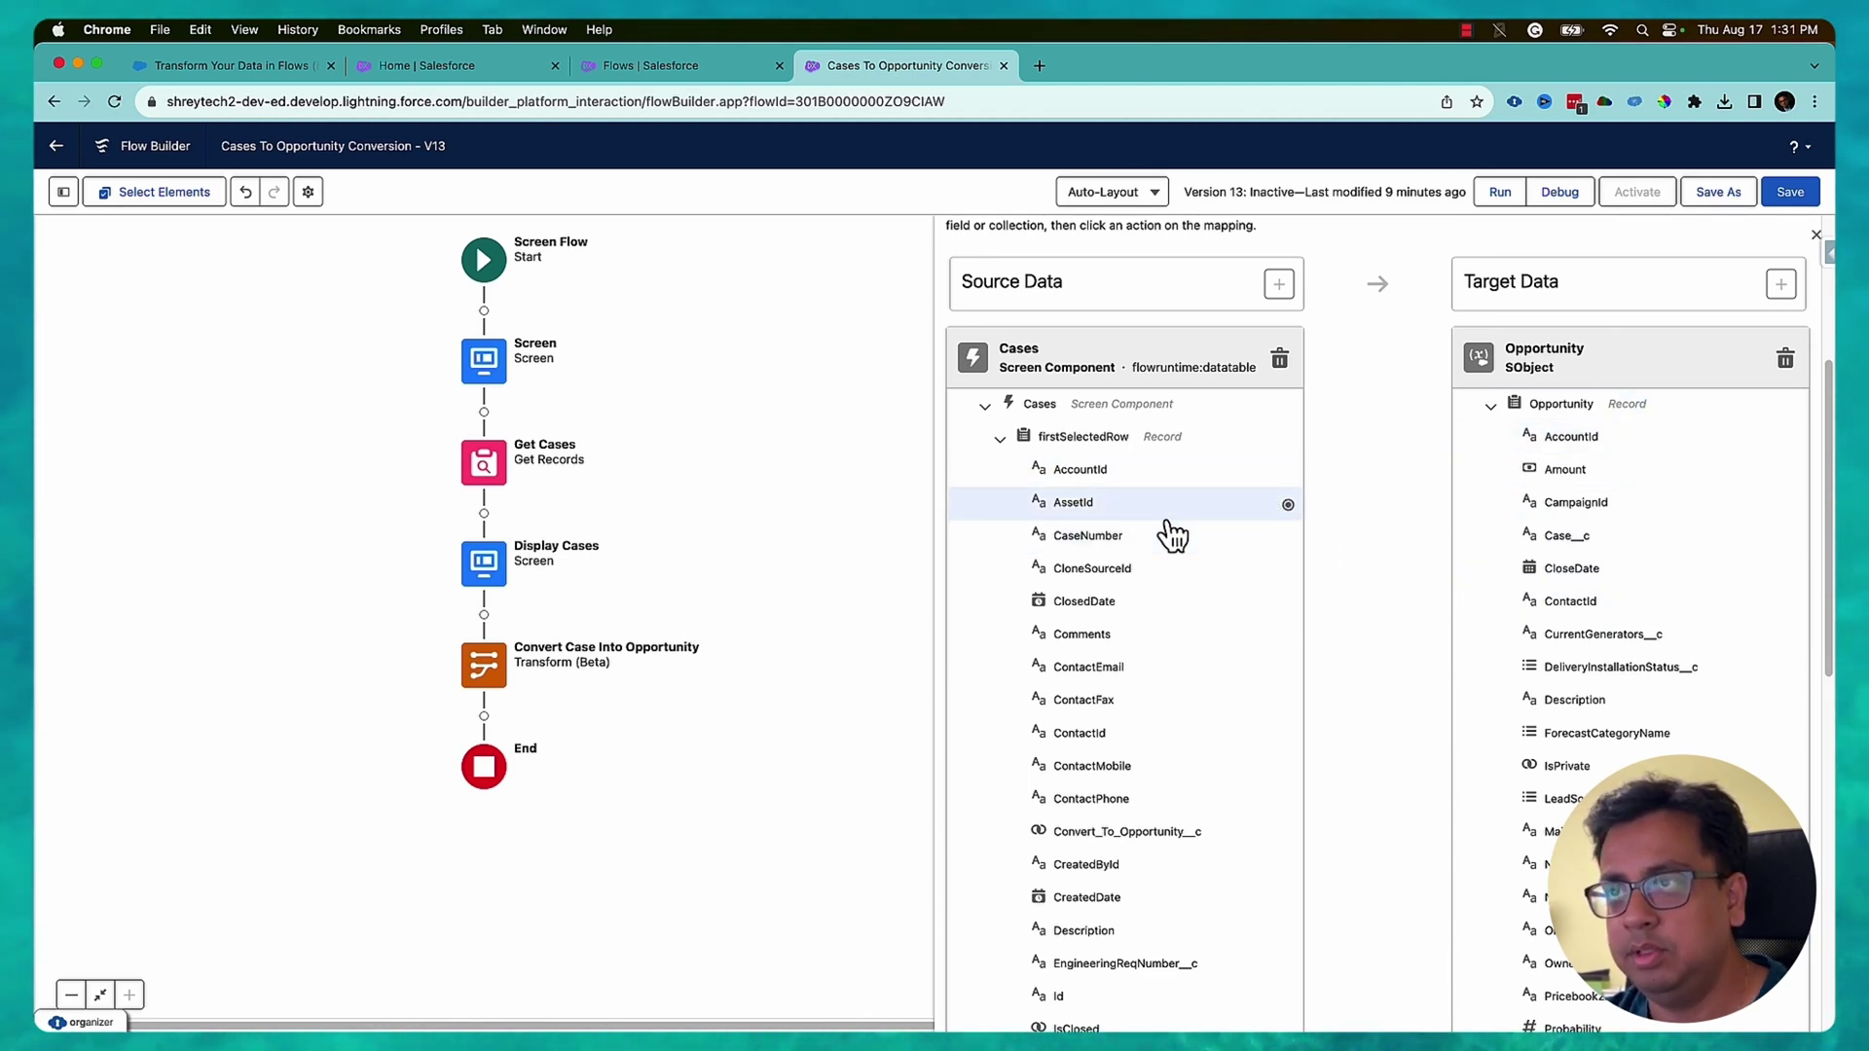
Step: Map the case Subject to Opportunity Name and Description to Opportunity Description
{"action": "scroll", "coordinate": [1553, 672], "scroll_direction": "down", "scroll_amount": 1}
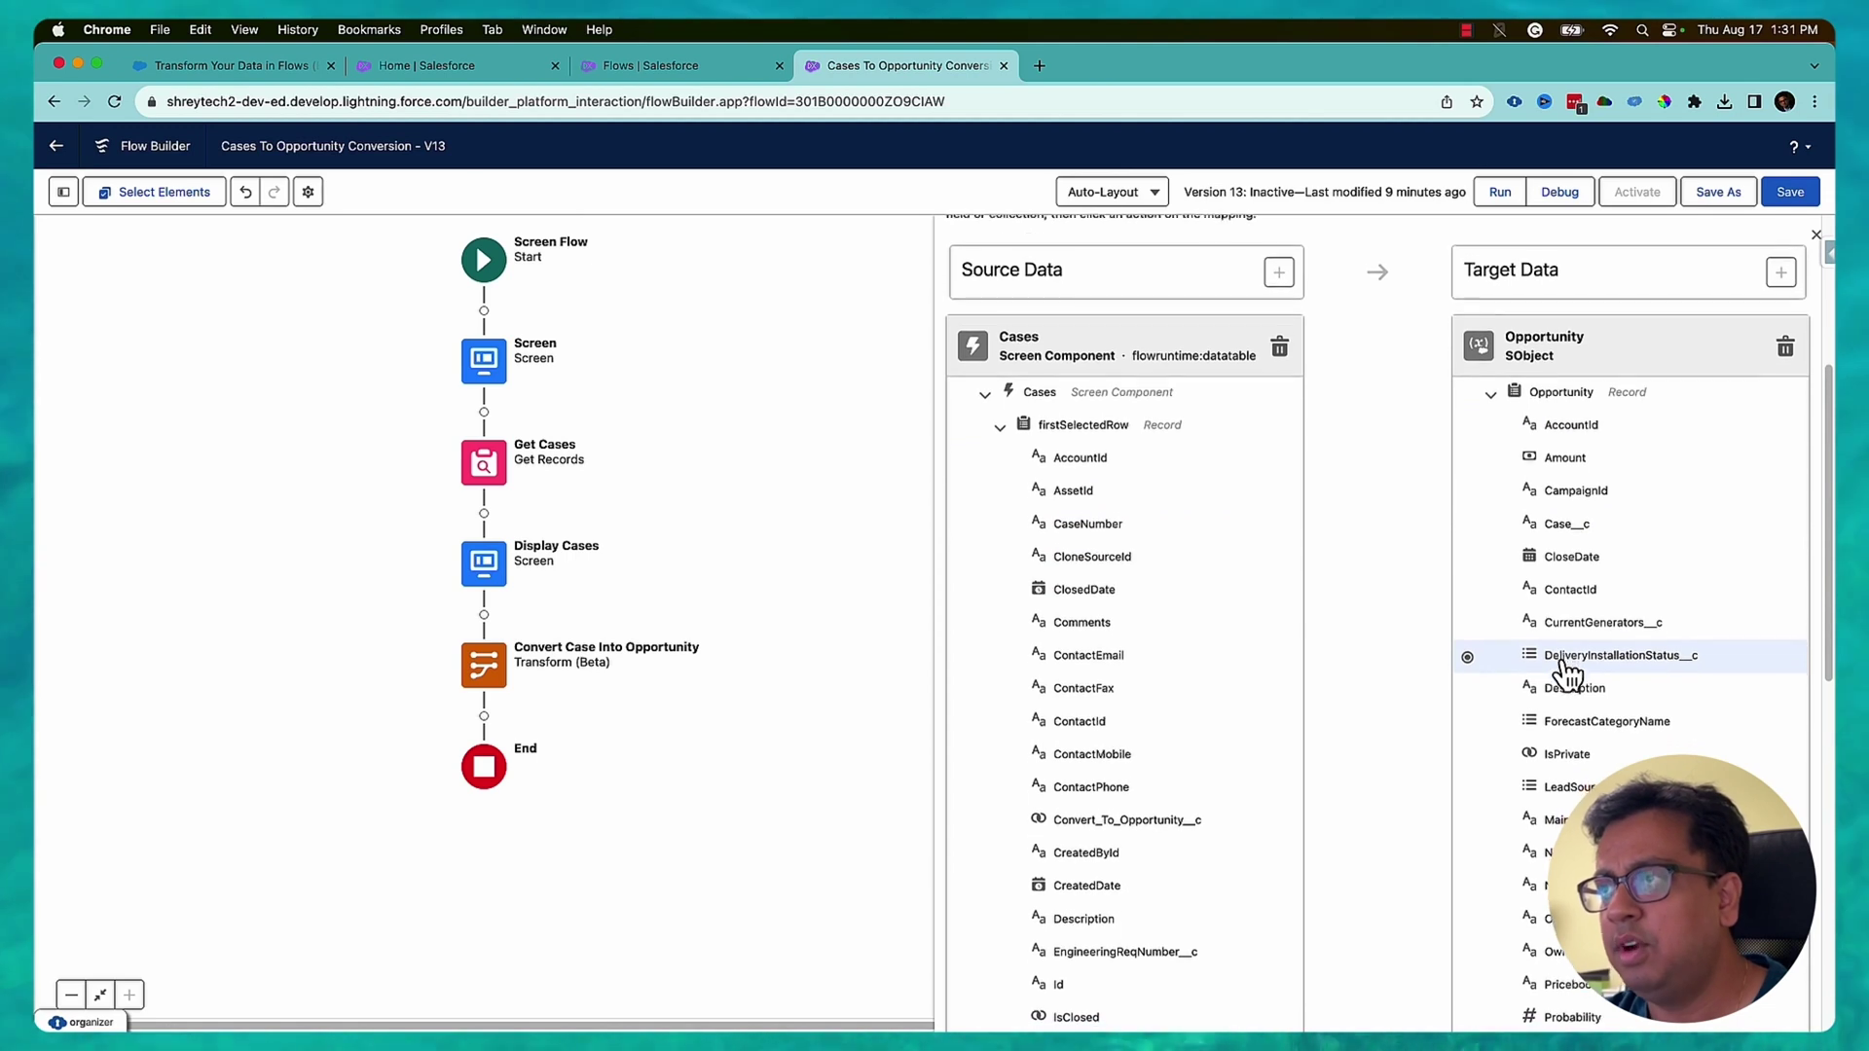
{"action": "scroll", "coordinate": [1489, 682], "scroll_direction": "down", "scroll_amount": 1}
{"action": "scroll", "coordinate": [1439, 681], "scroll_direction": "up", "scroll_amount": 5}
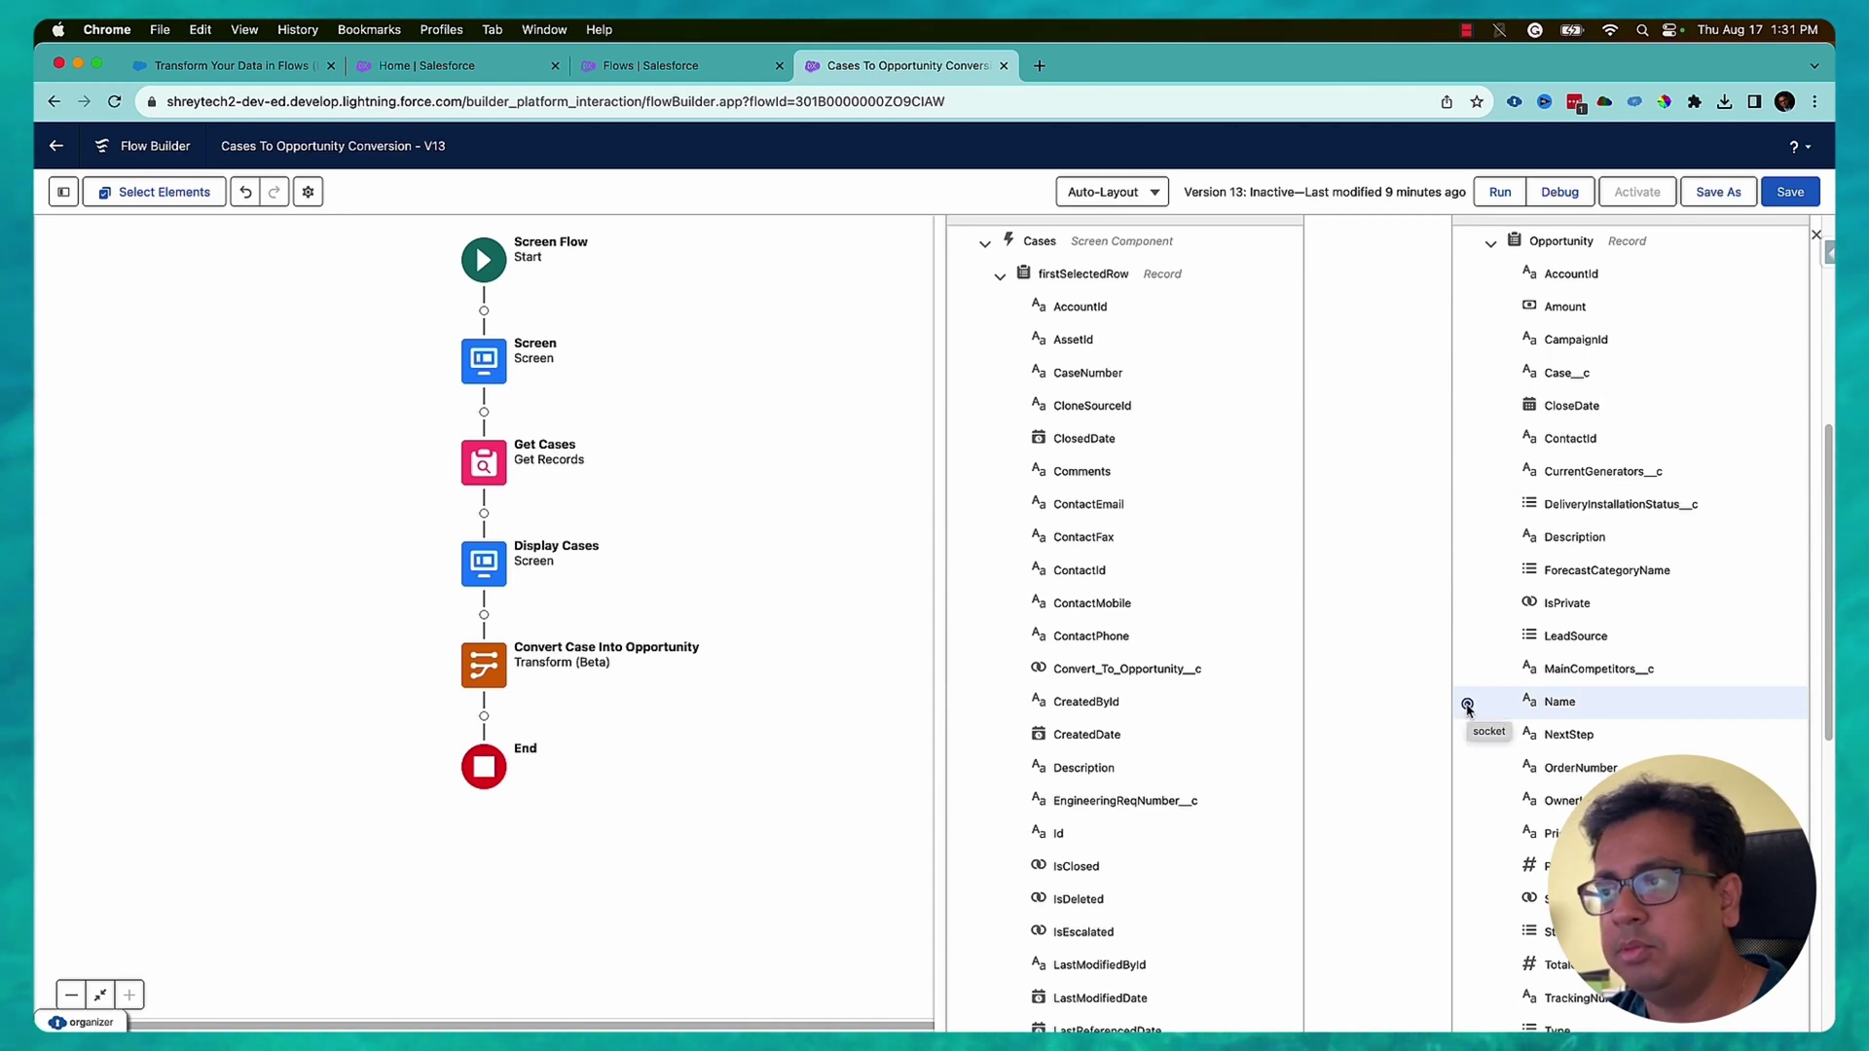
{"action": "scroll", "coordinate": [1207, 613], "scroll_direction": "down", "scroll_amount": 10}
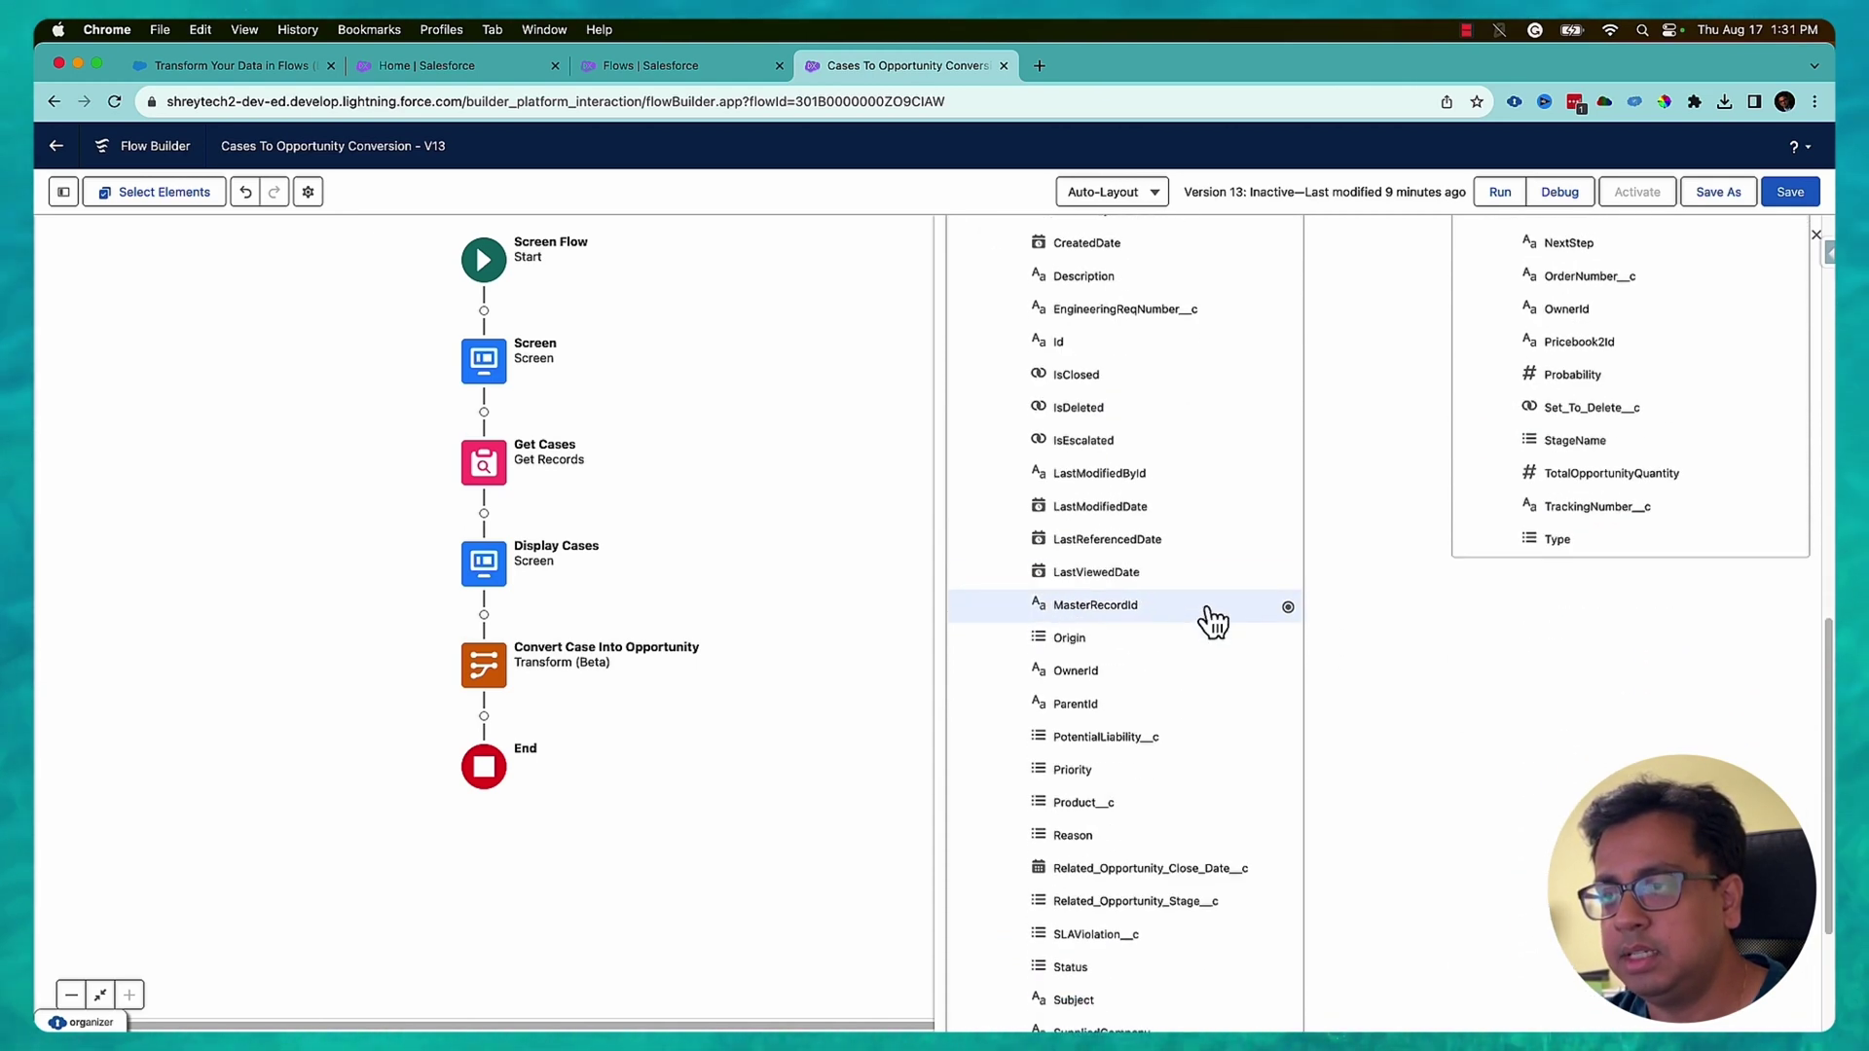
{"action": "scroll", "coordinate": [1214, 616], "scroll_direction": "down", "scroll_amount": 1}
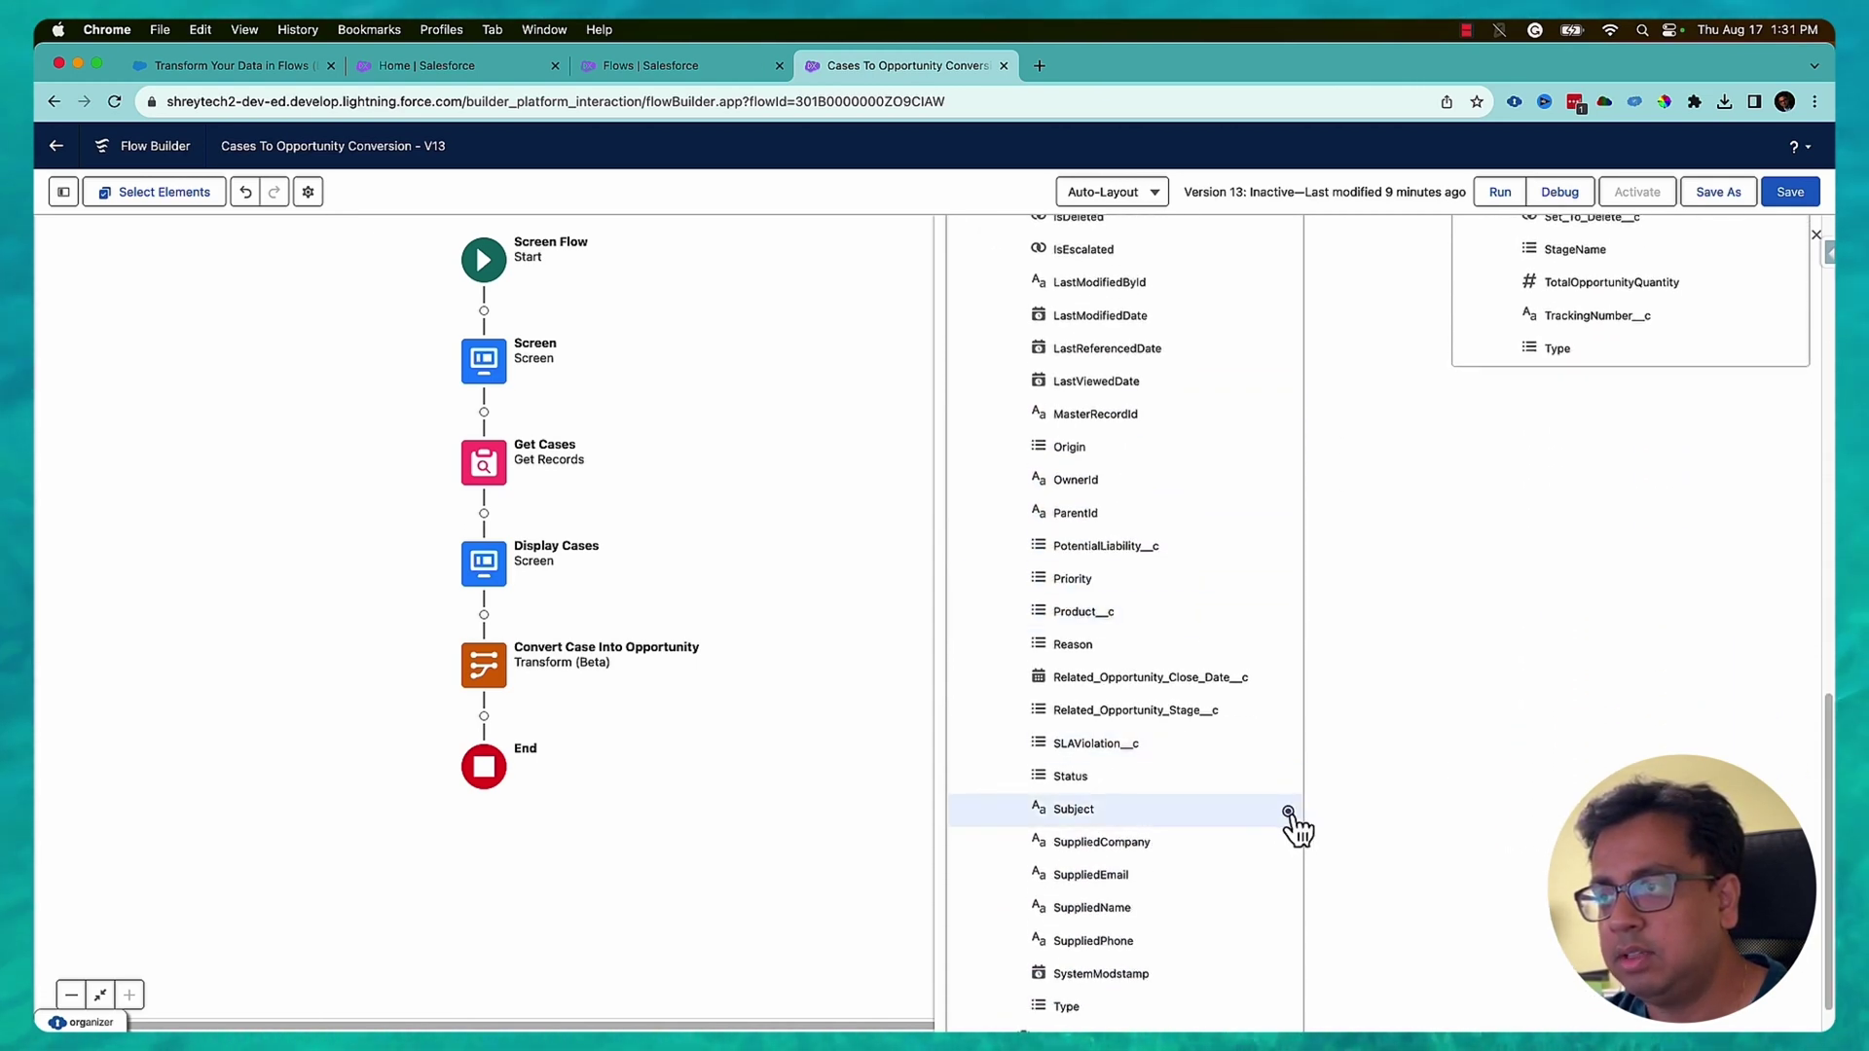
{"action": "left_click", "coordinate": [1288, 811]}
{"action": "scroll", "coordinate": [1411, 687], "scroll_direction": "up", "scroll_amount": 9}
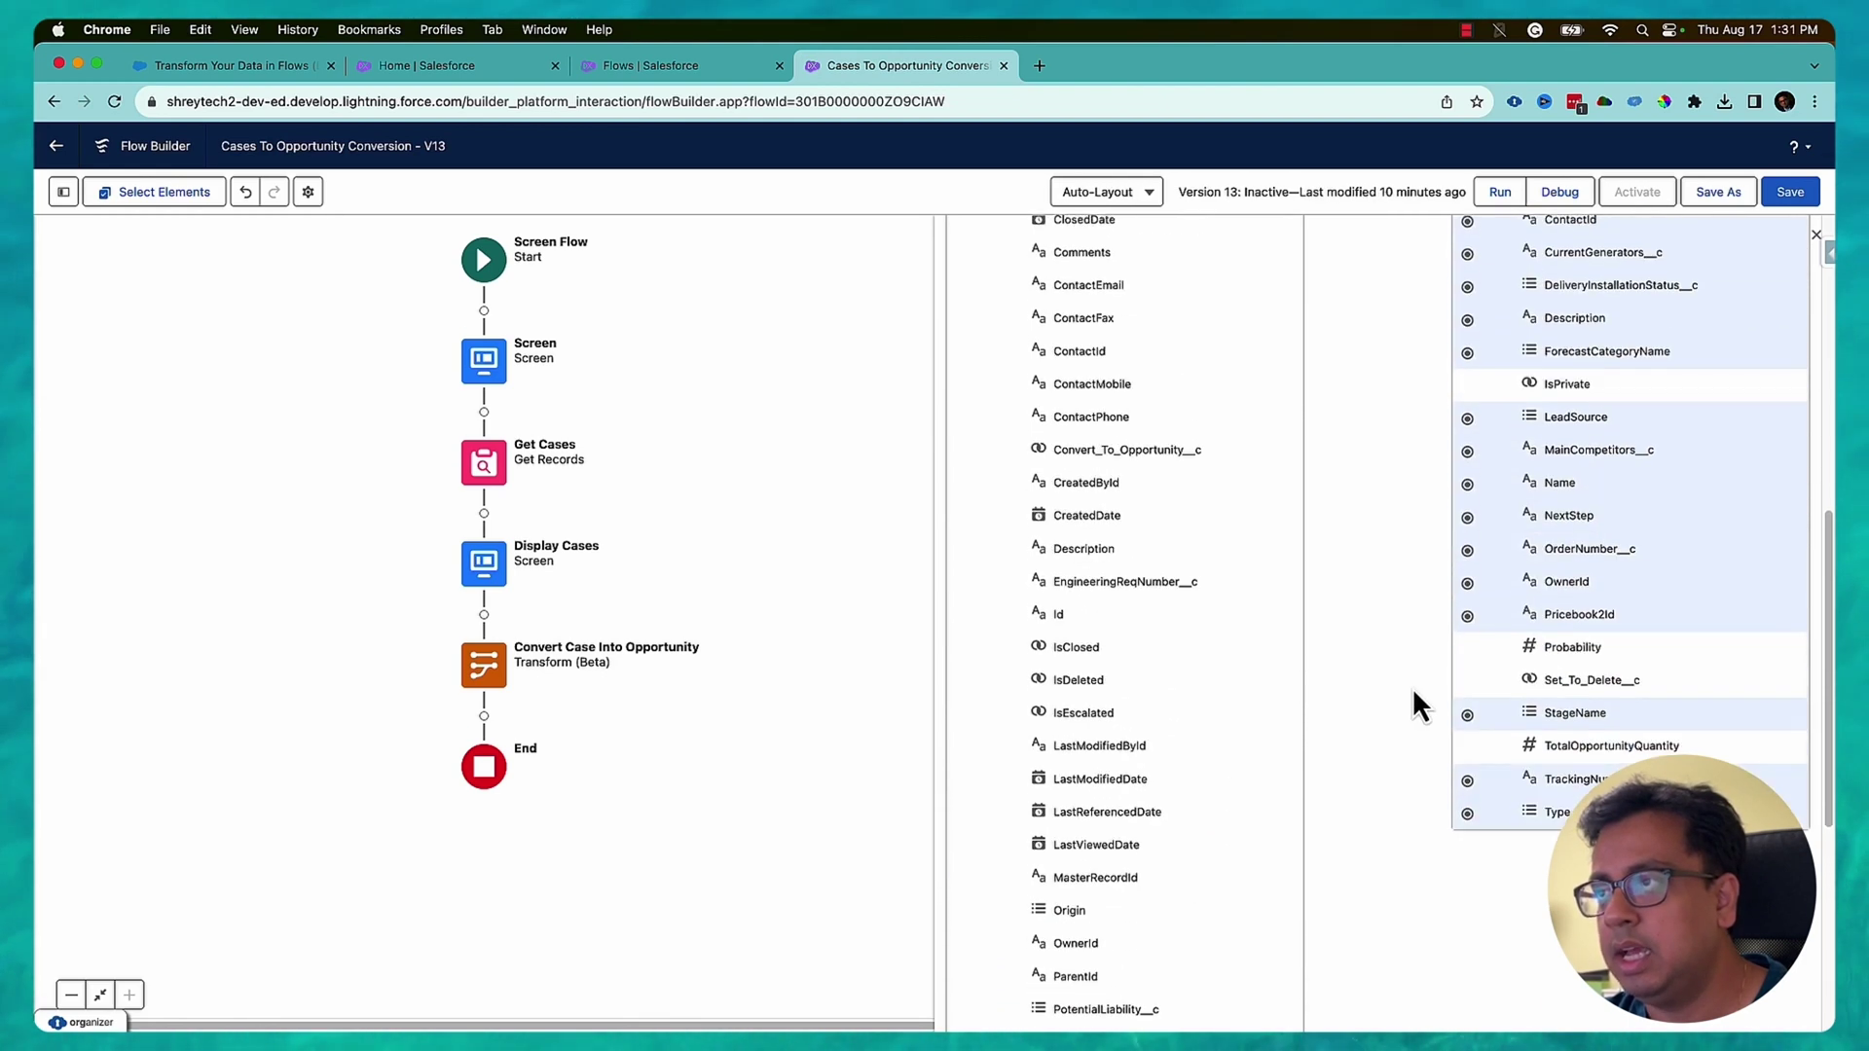
{"action": "scroll", "coordinate": [1411, 687], "scroll_direction": "up", "scroll_amount": 2}
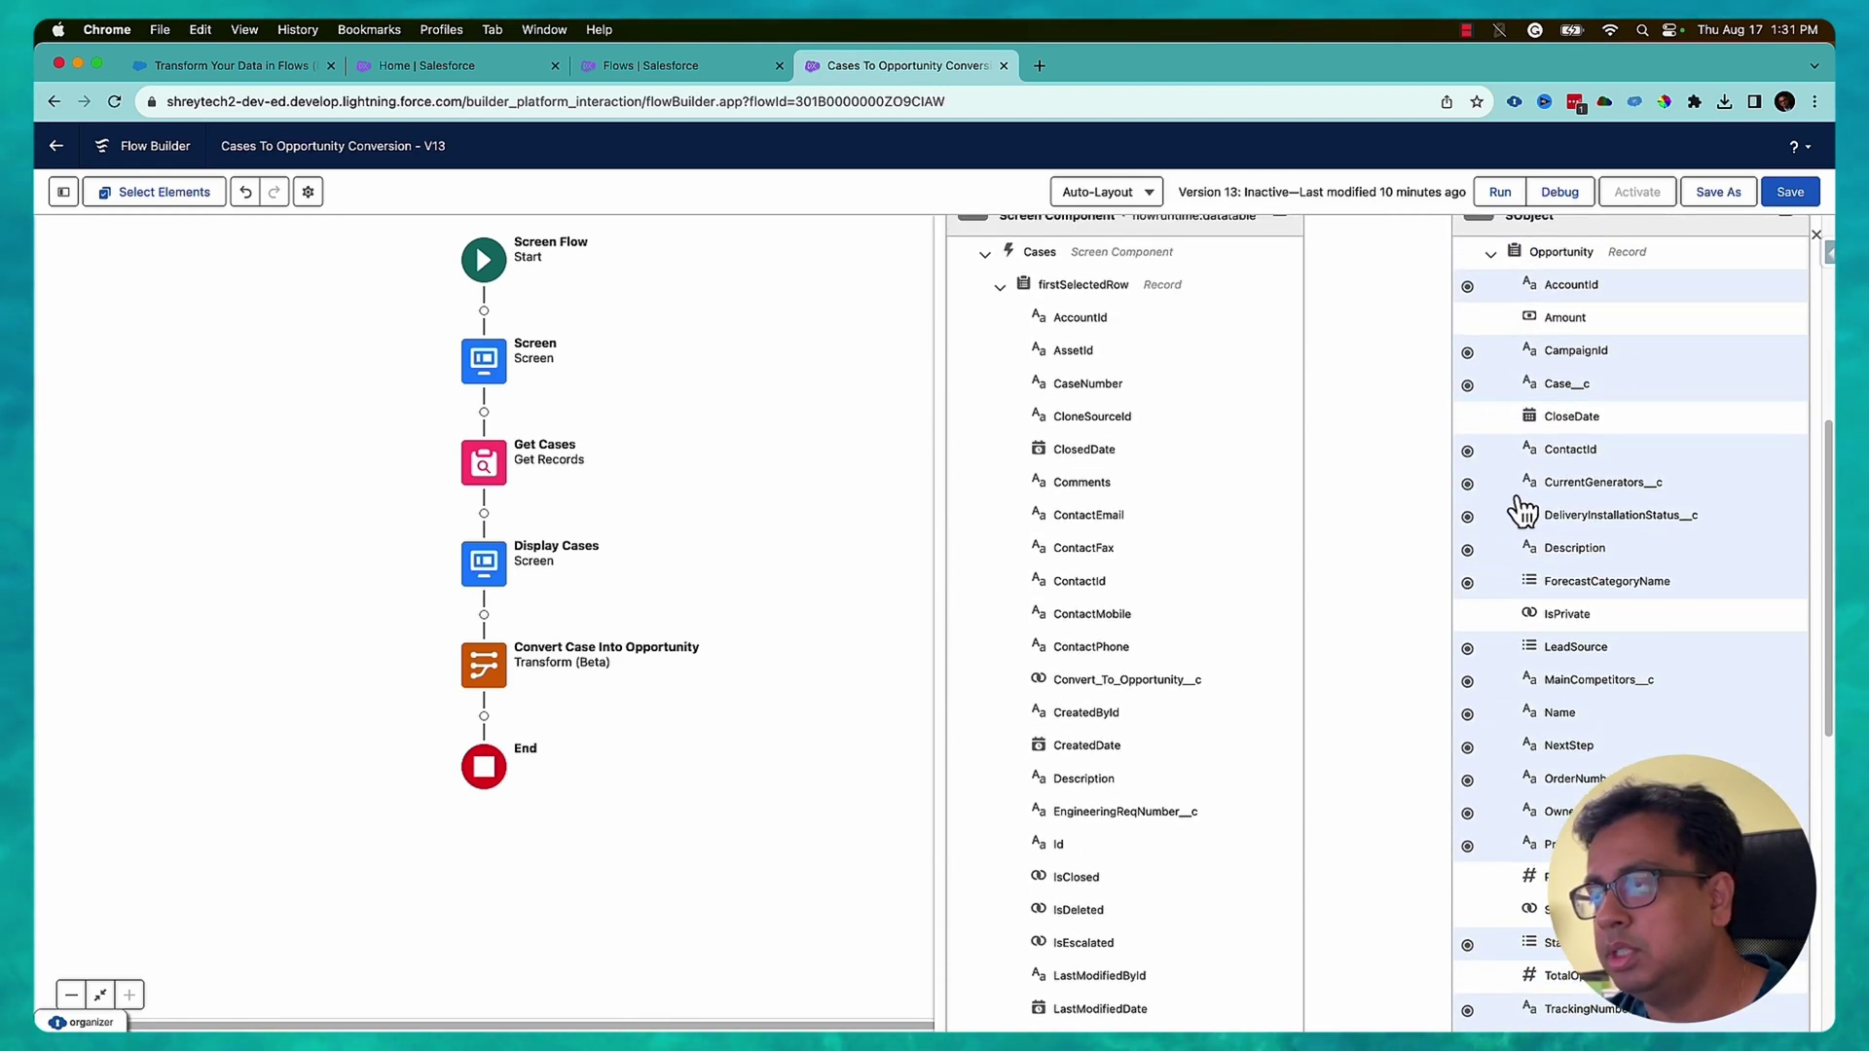
{"action": "left_click", "coordinate": [1467, 713]}
{"action": "scroll", "coordinate": [1352, 942], "scroll_direction": "down", "scroll_amount": 10}
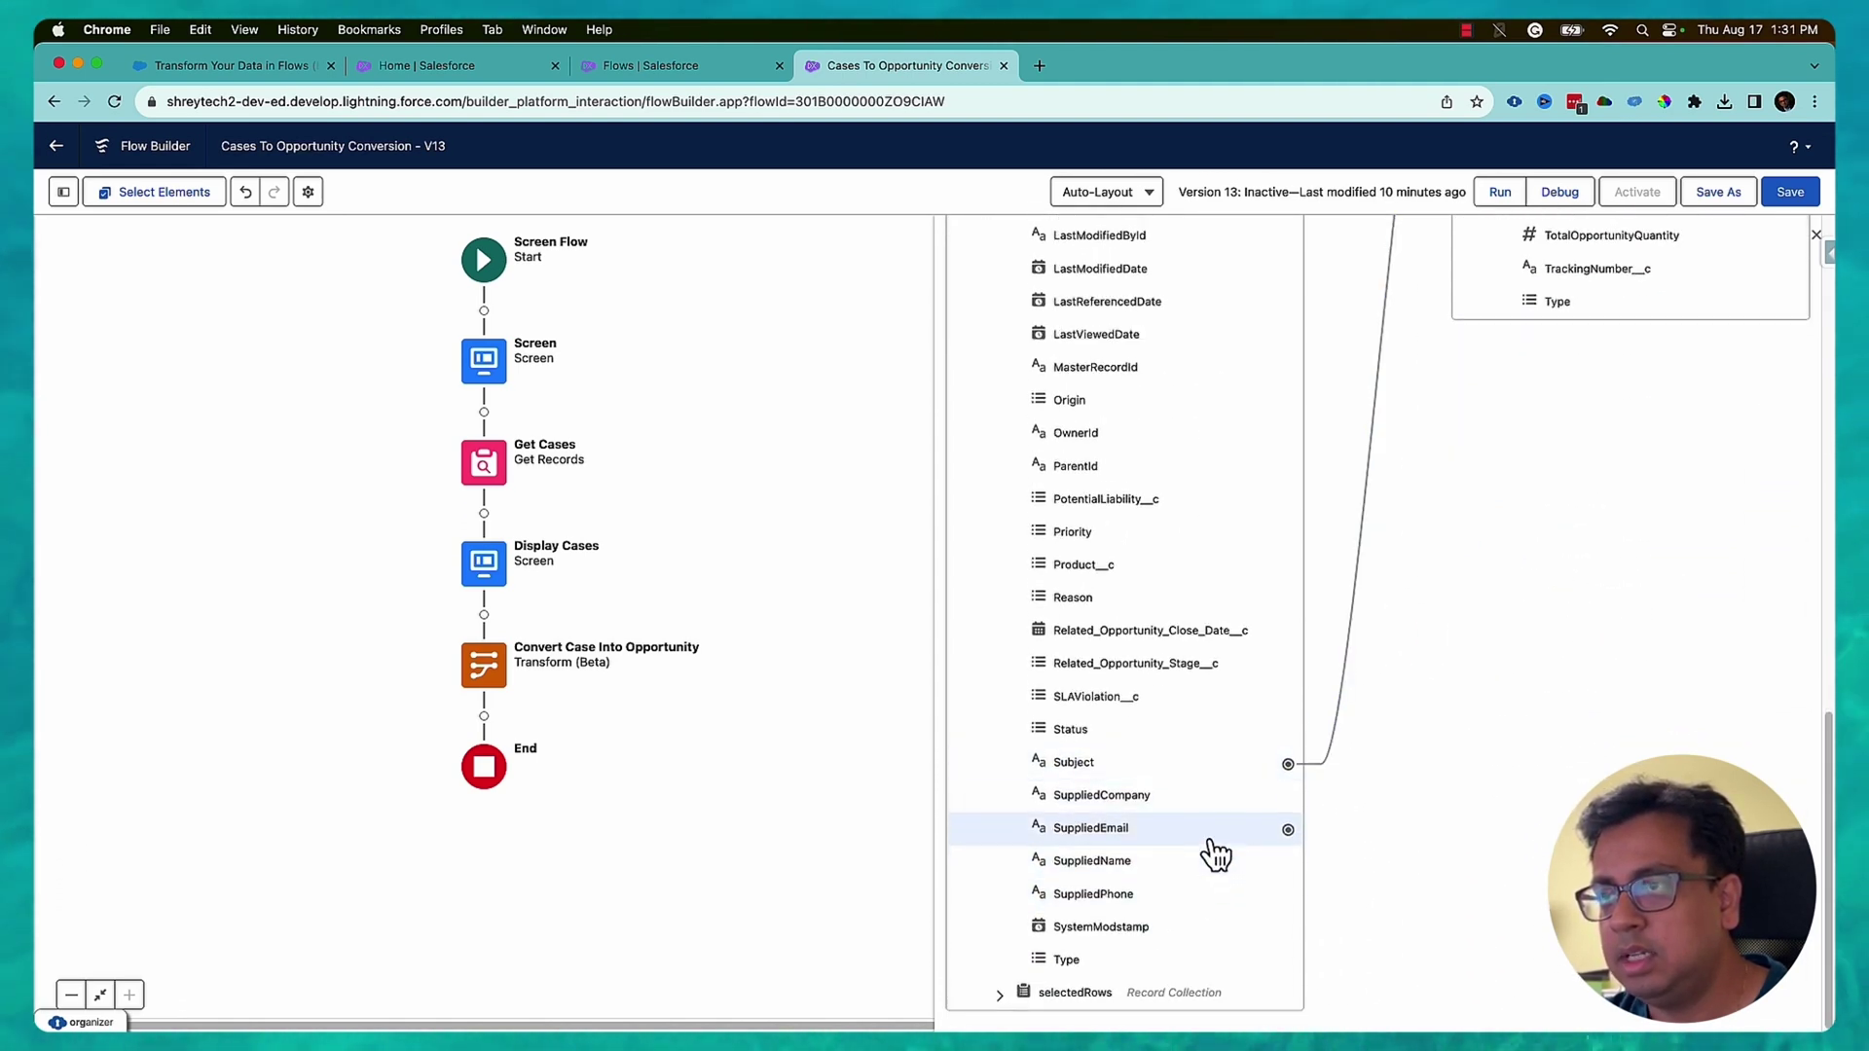
{"action": "scroll", "coordinate": [1215, 851], "scroll_direction": "up", "scroll_amount": 4}
{"action": "scroll", "coordinate": [1210, 769], "scroll_direction": "up", "scroll_amount": 8}
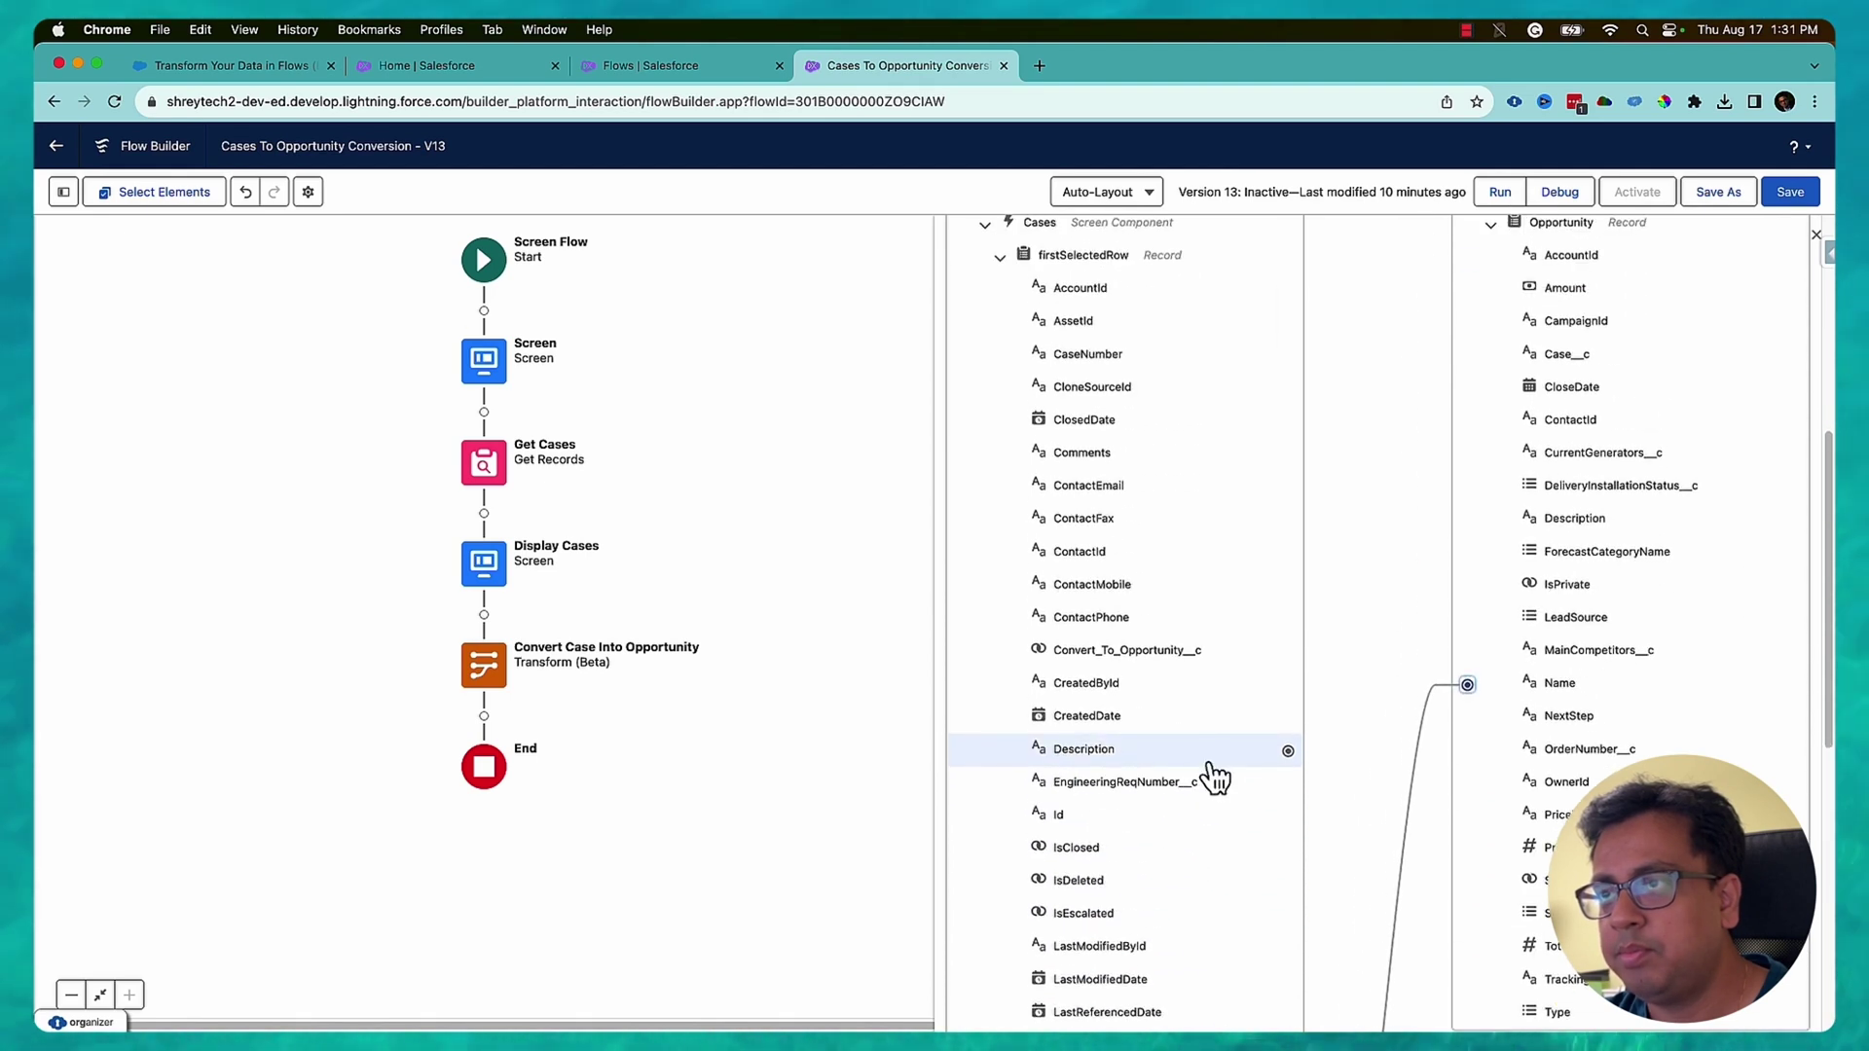
{"action": "scroll", "coordinate": [1199, 639], "scroll_direction": "down", "scroll_amount": 4}
{"action": "left_click", "coordinate": [1287, 510]}
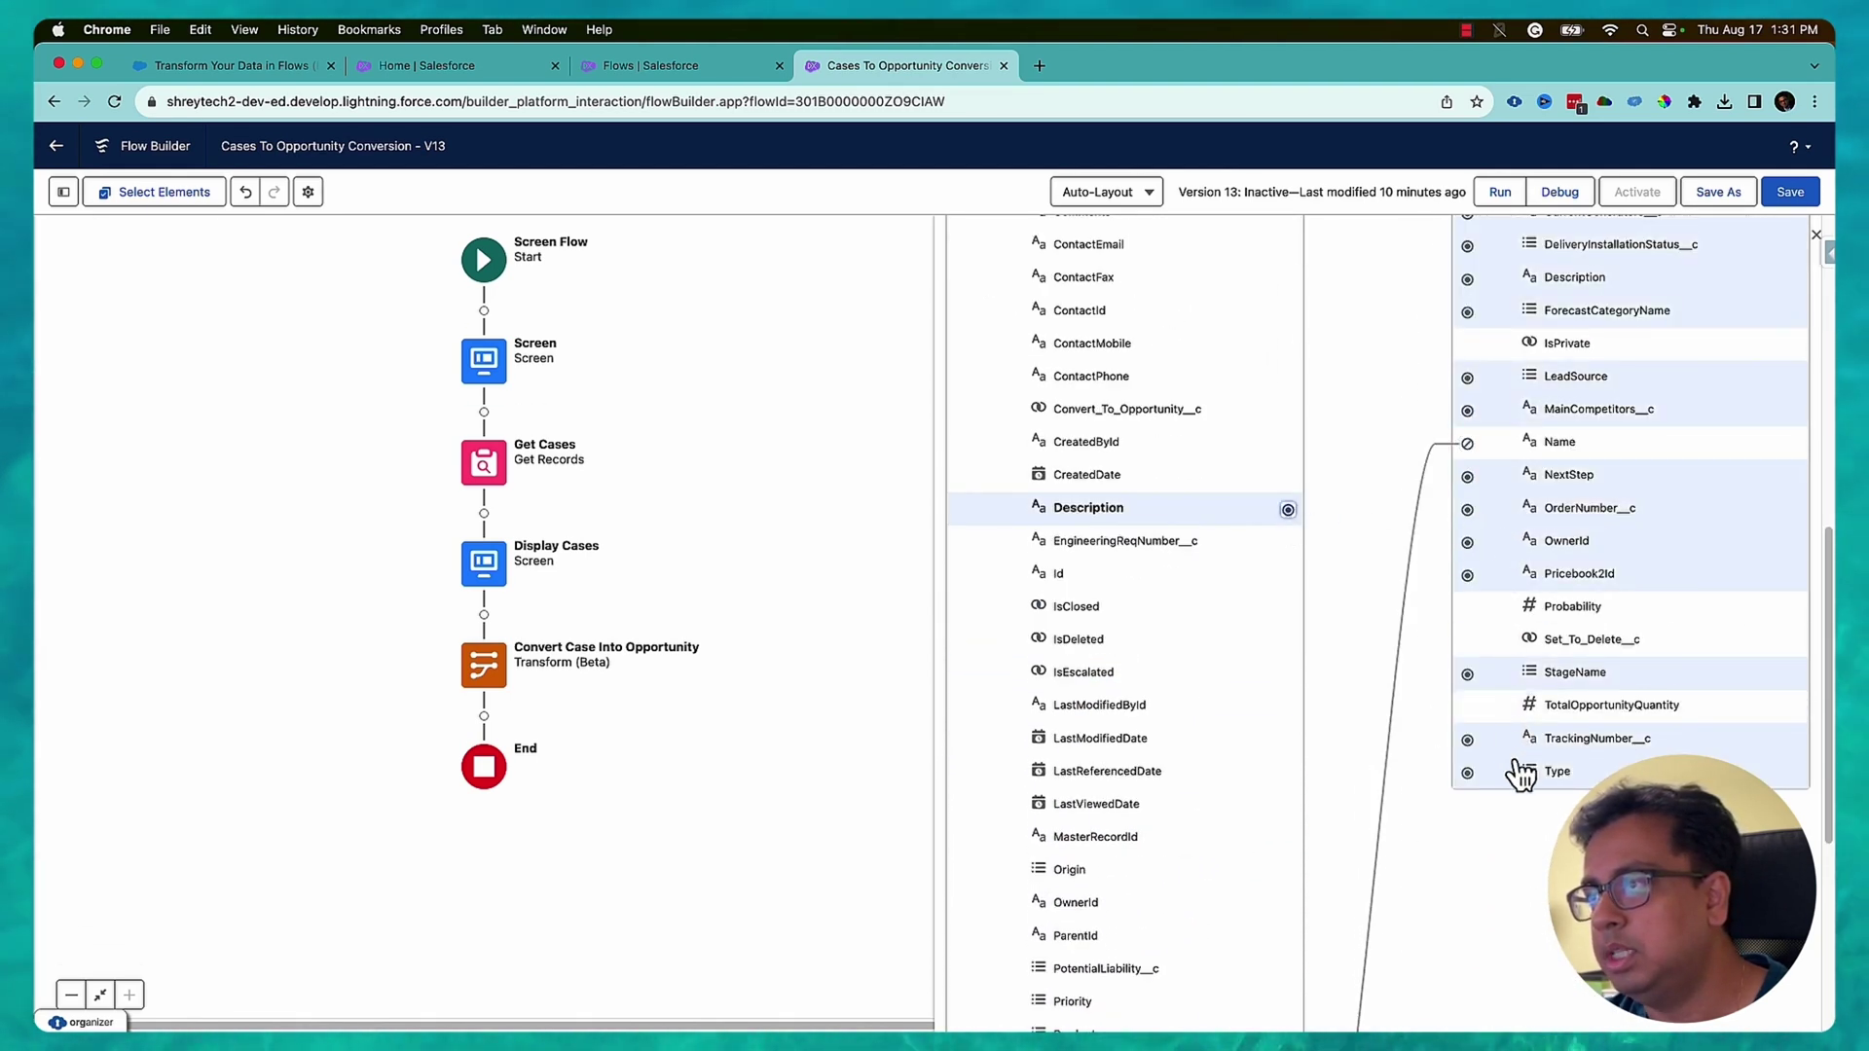
{"action": "scroll", "coordinate": [1523, 754], "scroll_direction": "up", "scroll_amount": 1}
{"action": "scroll", "coordinate": [1522, 659], "scroll_direction": "up", "scroll_amount": 2}
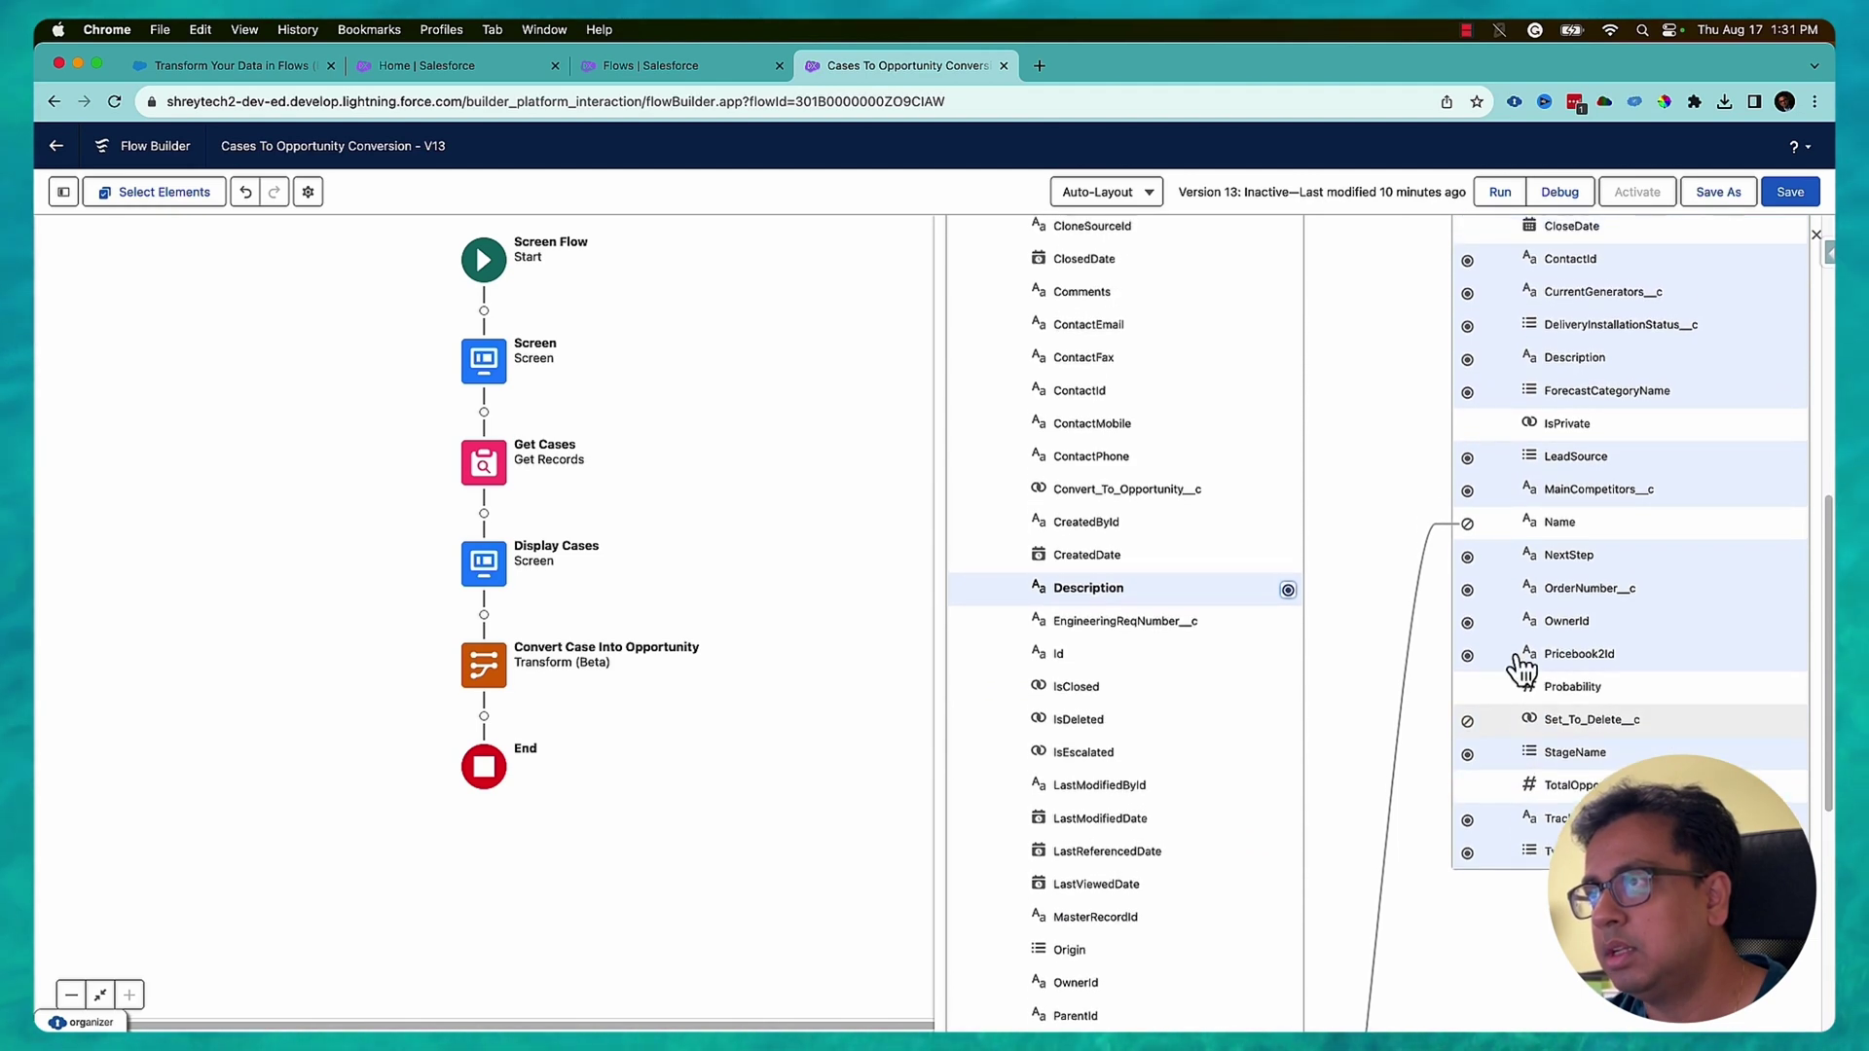
{"action": "left_click", "coordinate": [1468, 359]}
Step: Map AccountId and ContactId across, and the case Id to Opportunity Case__c
{"action": "scroll", "coordinate": [1382, 755], "scroll_direction": "up", "scroll_amount": 3}
{"action": "scroll", "coordinate": [1378, 746], "scroll_direction": "up", "scroll_amount": 5}
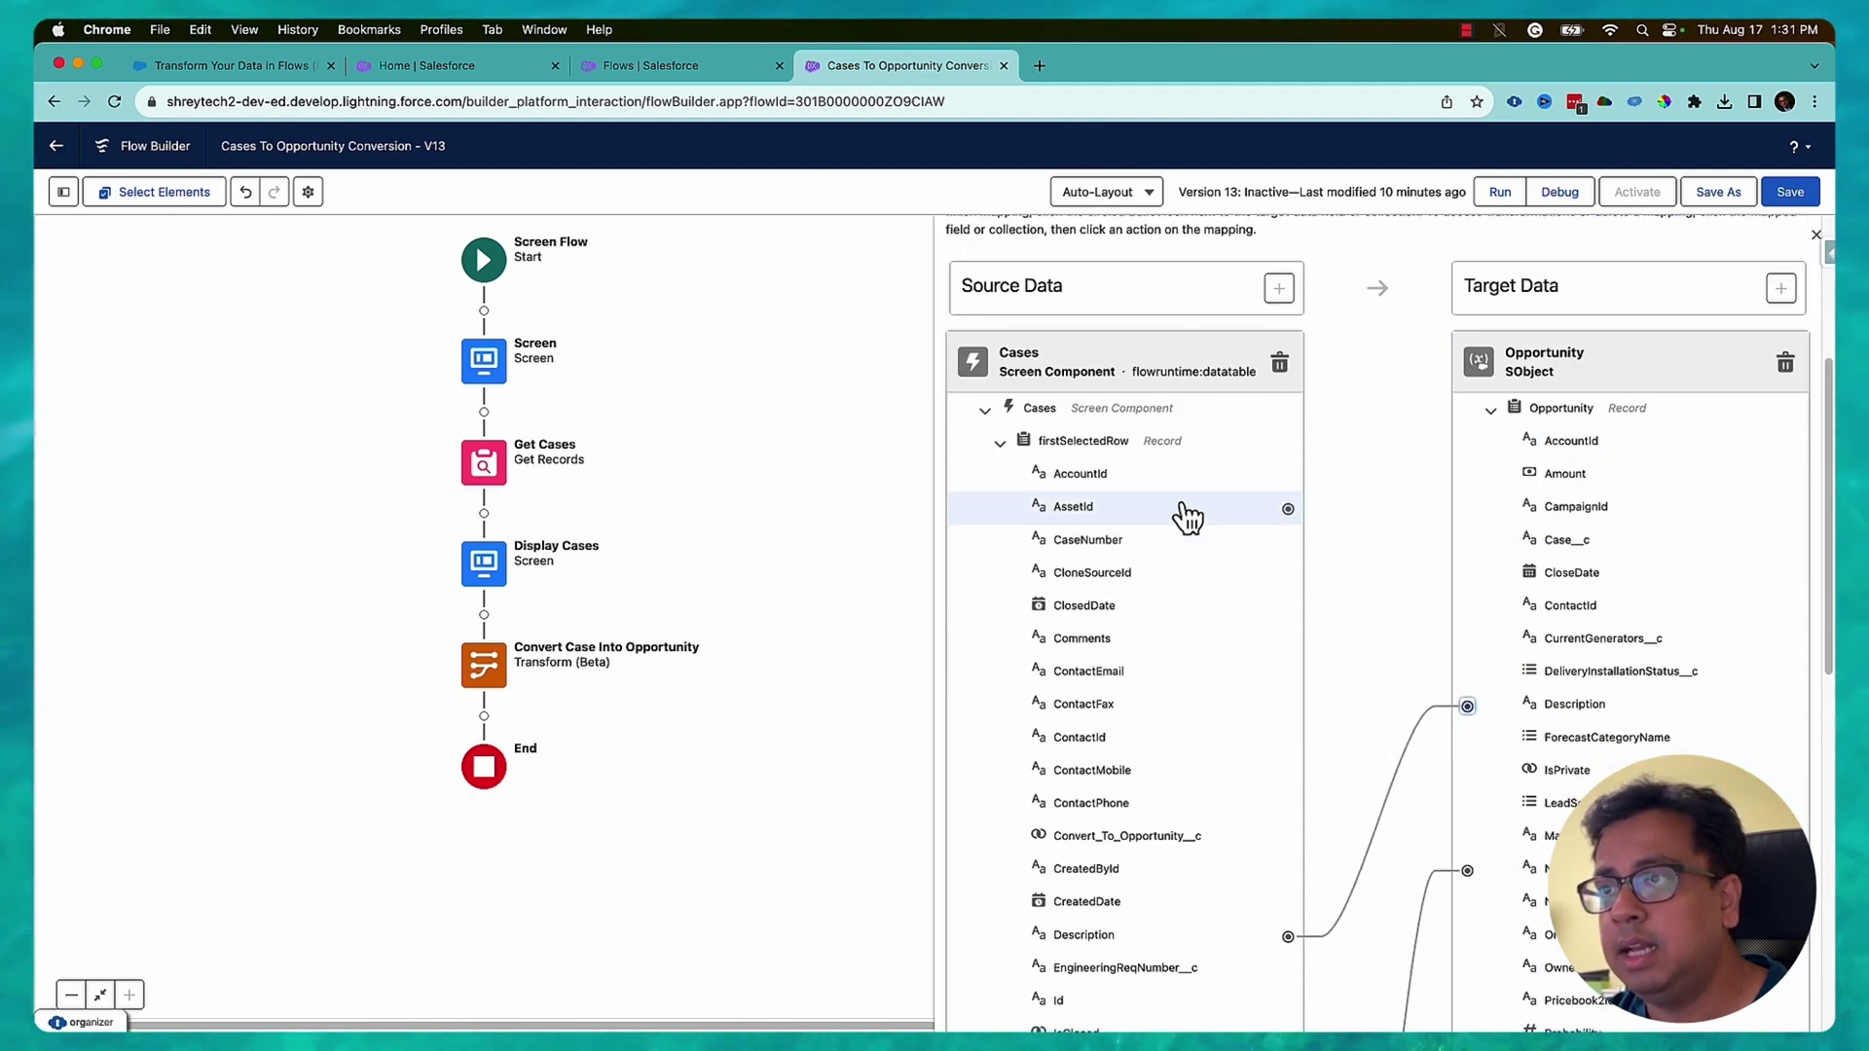
{"action": "left_click", "coordinate": [1288, 476]}
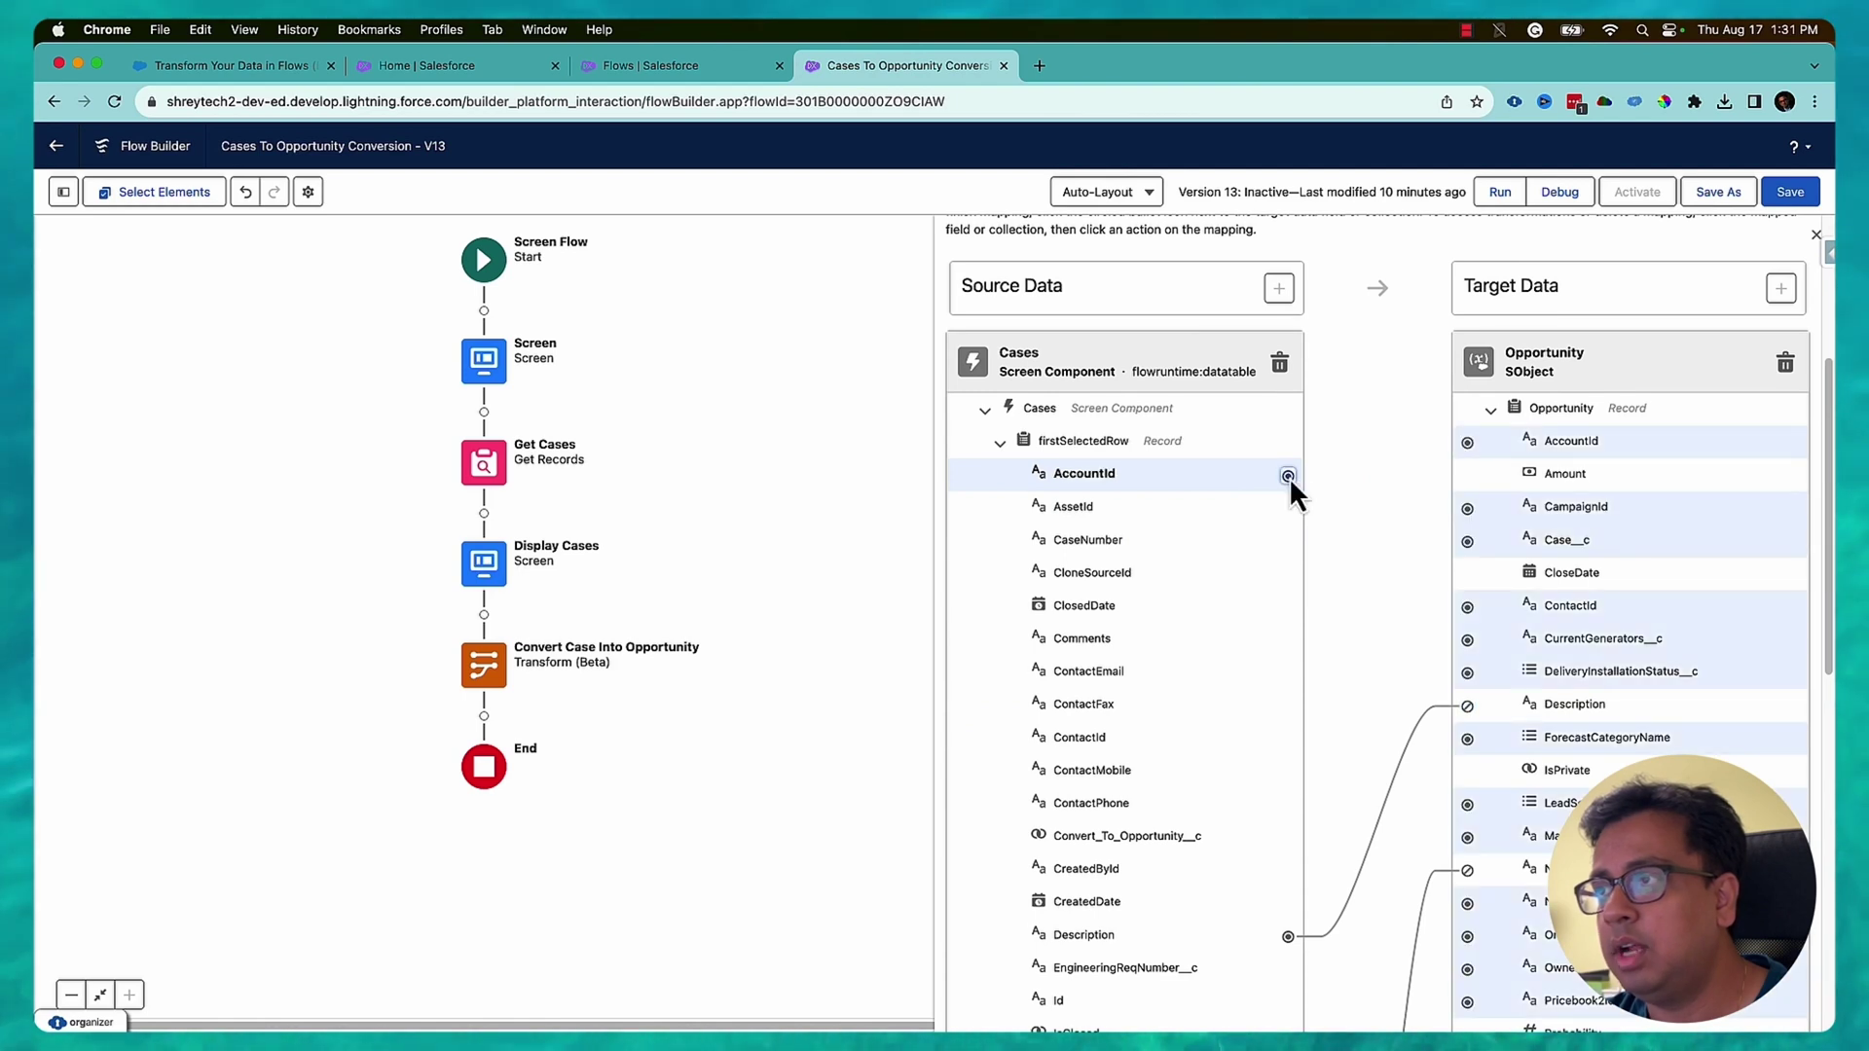
{"action": "left_click", "coordinate": [1468, 443]}
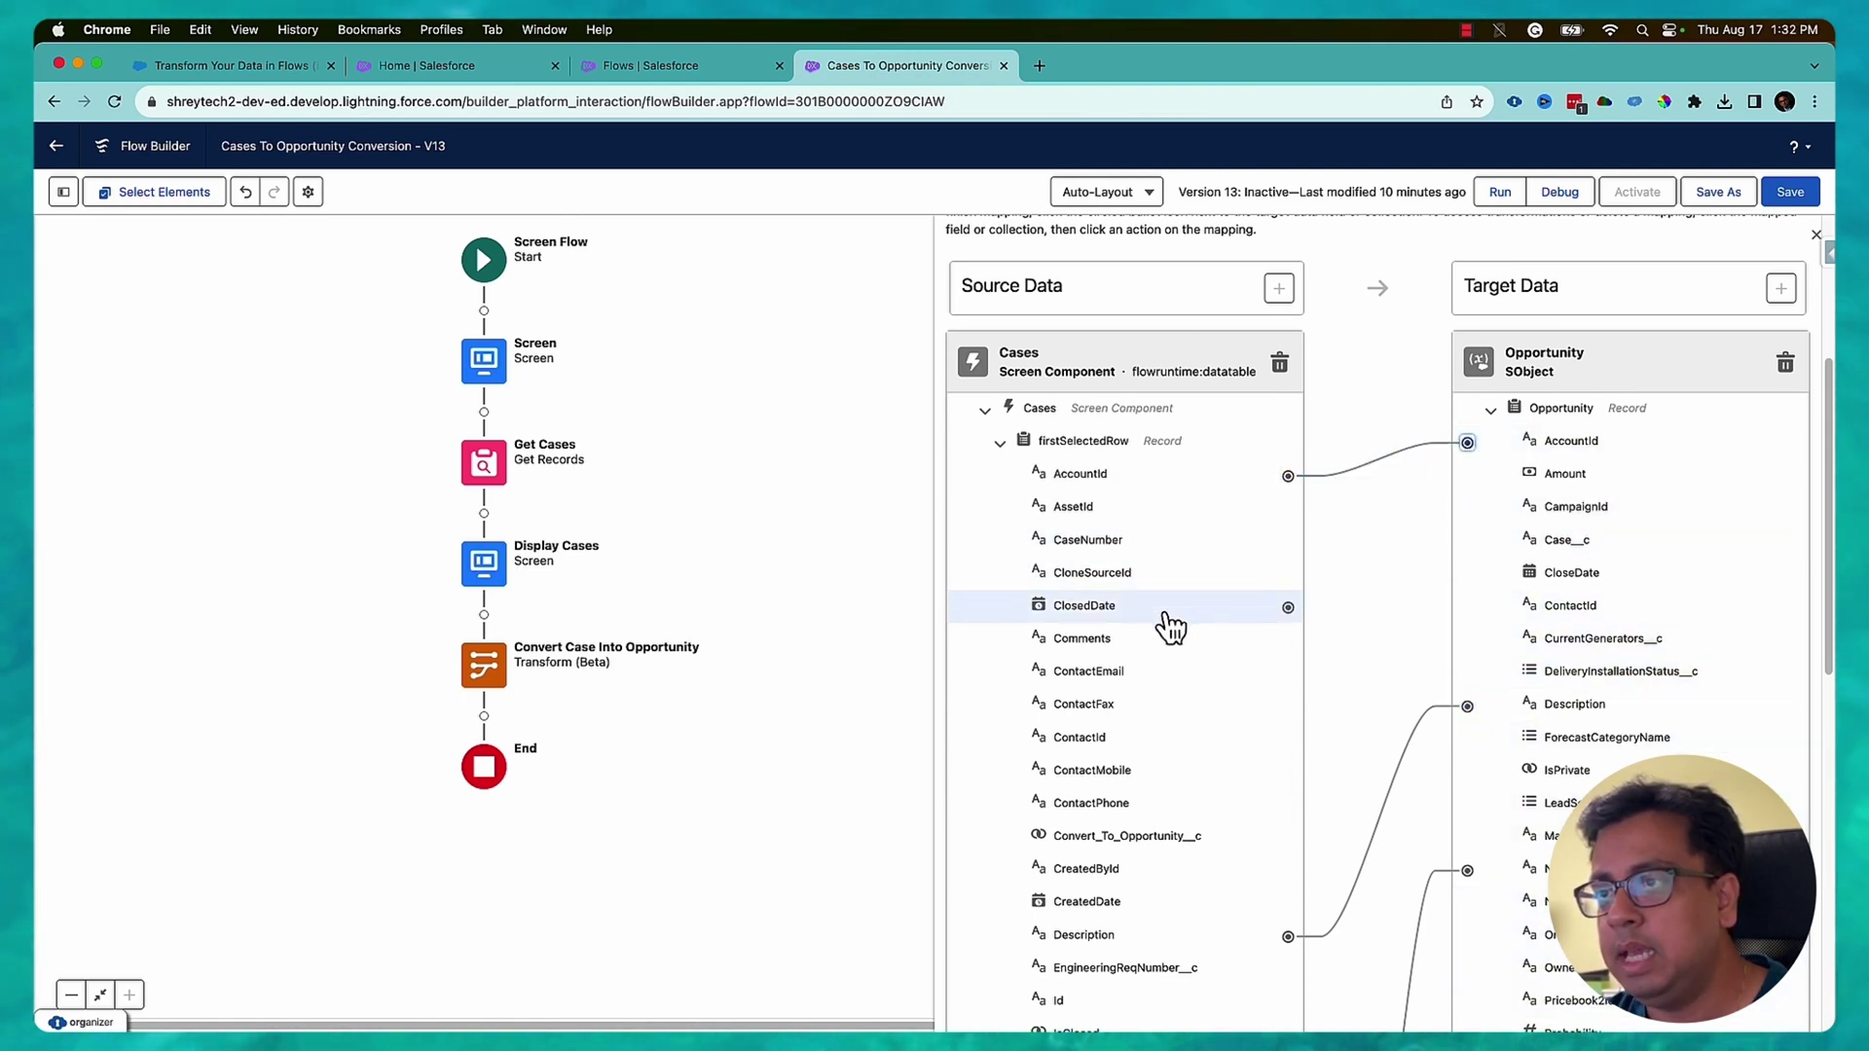
{"action": "left_click", "coordinate": [1288, 739]}
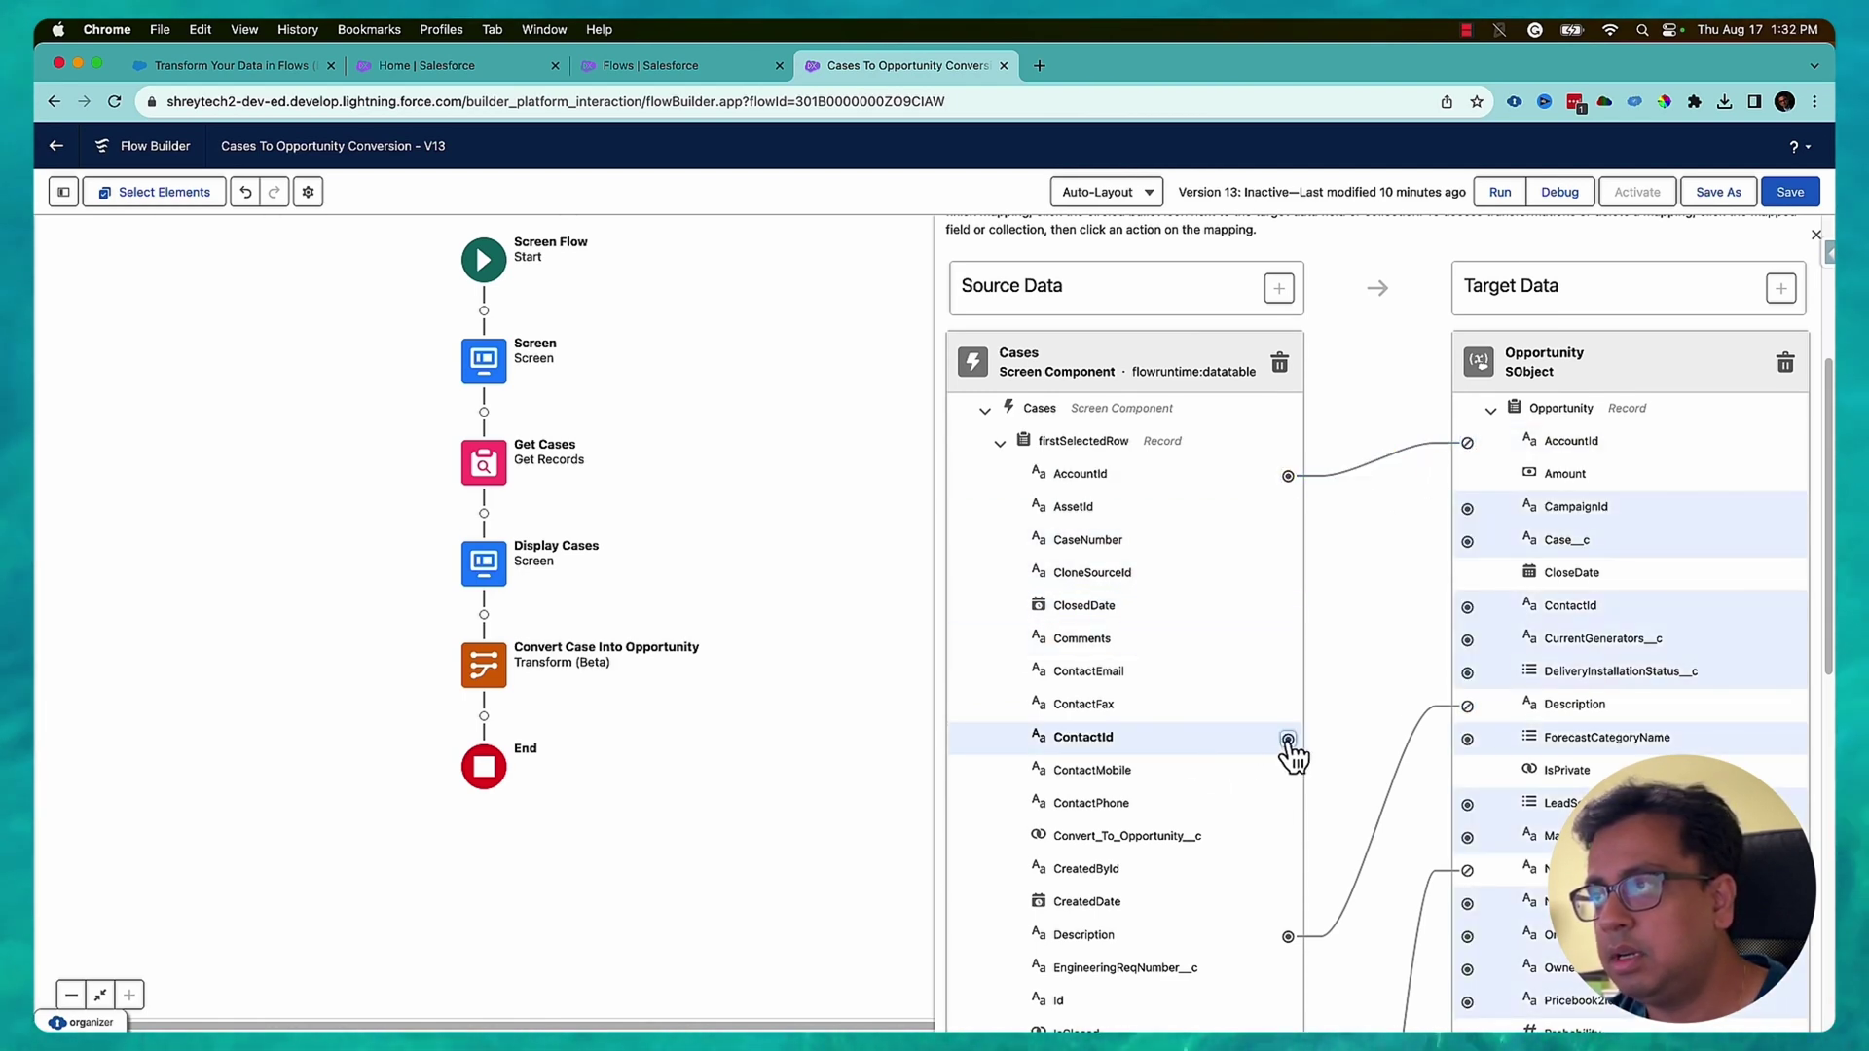
{"action": "left_click", "coordinate": [1468, 607]}
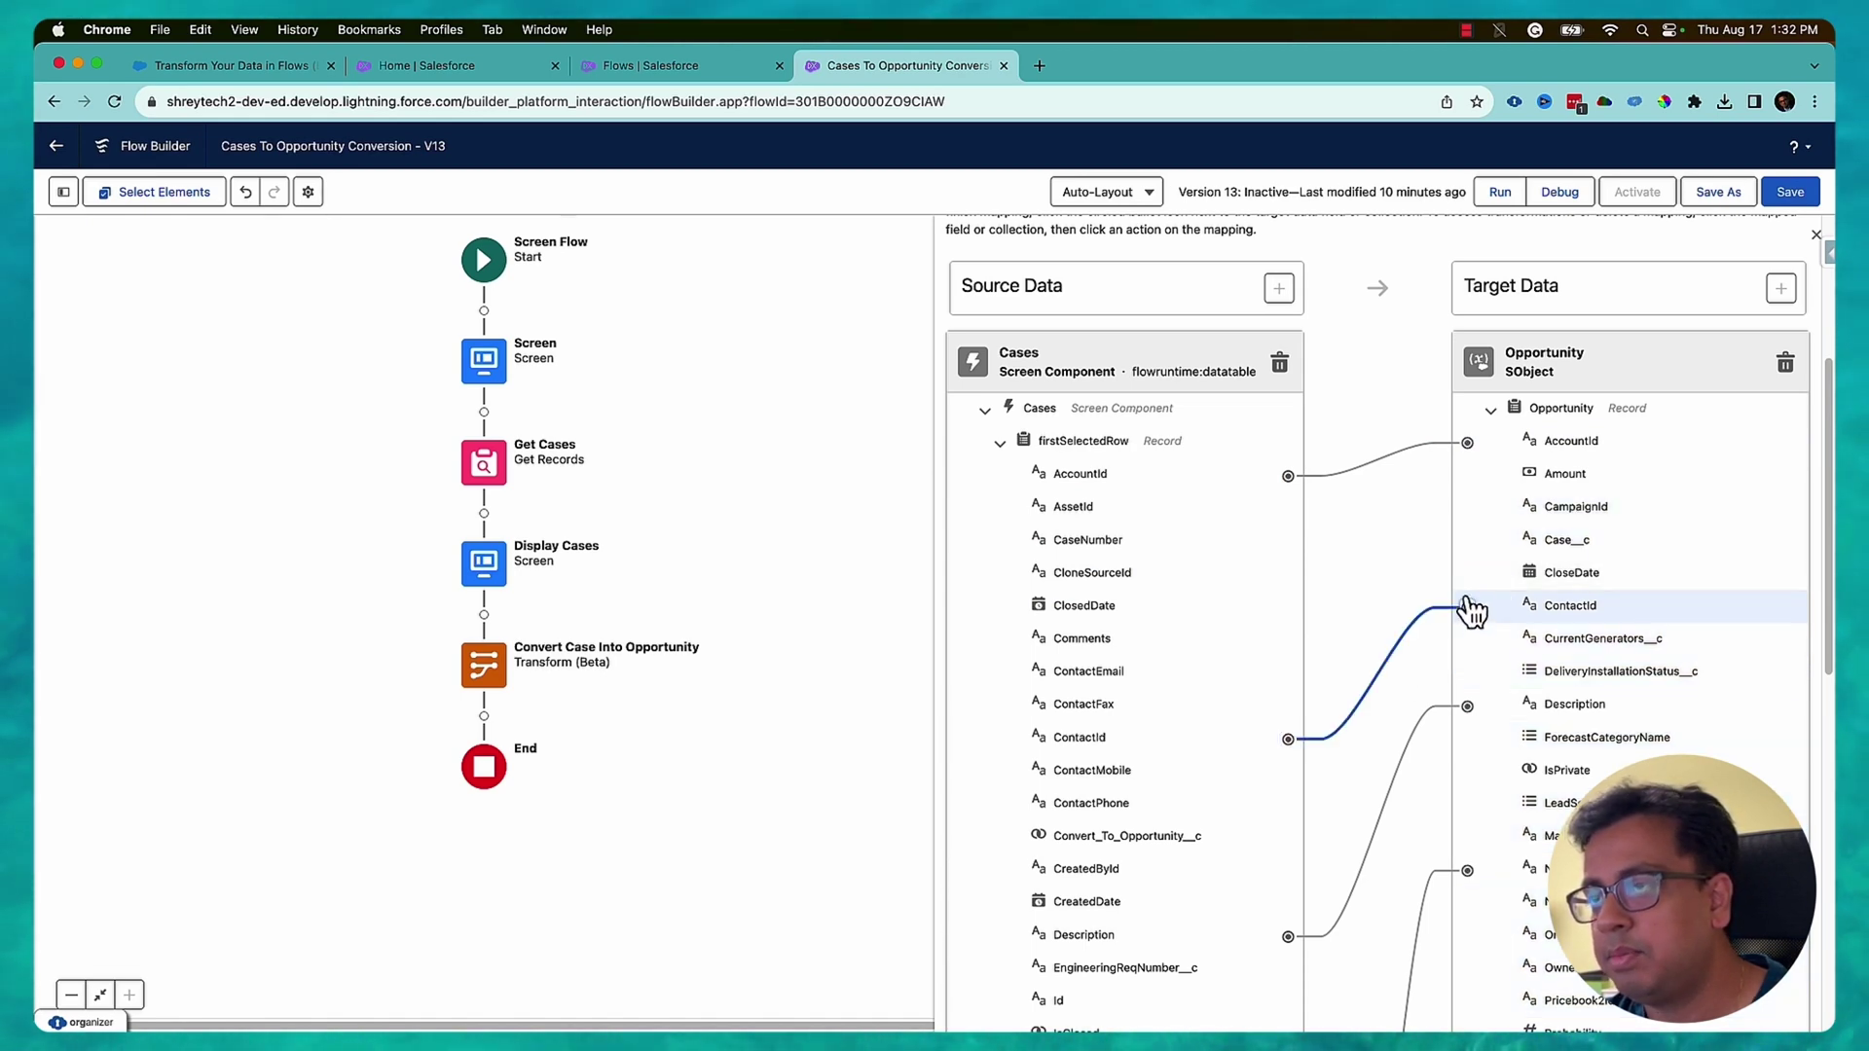
{"action": "scroll", "coordinate": [1152, 699], "scroll_direction": "down", "scroll_amount": 1}
{"action": "scroll", "coordinate": [1151, 699], "scroll_direction": "down", "scroll_amount": 3}
{"action": "left_click", "coordinate": [1288, 850]}
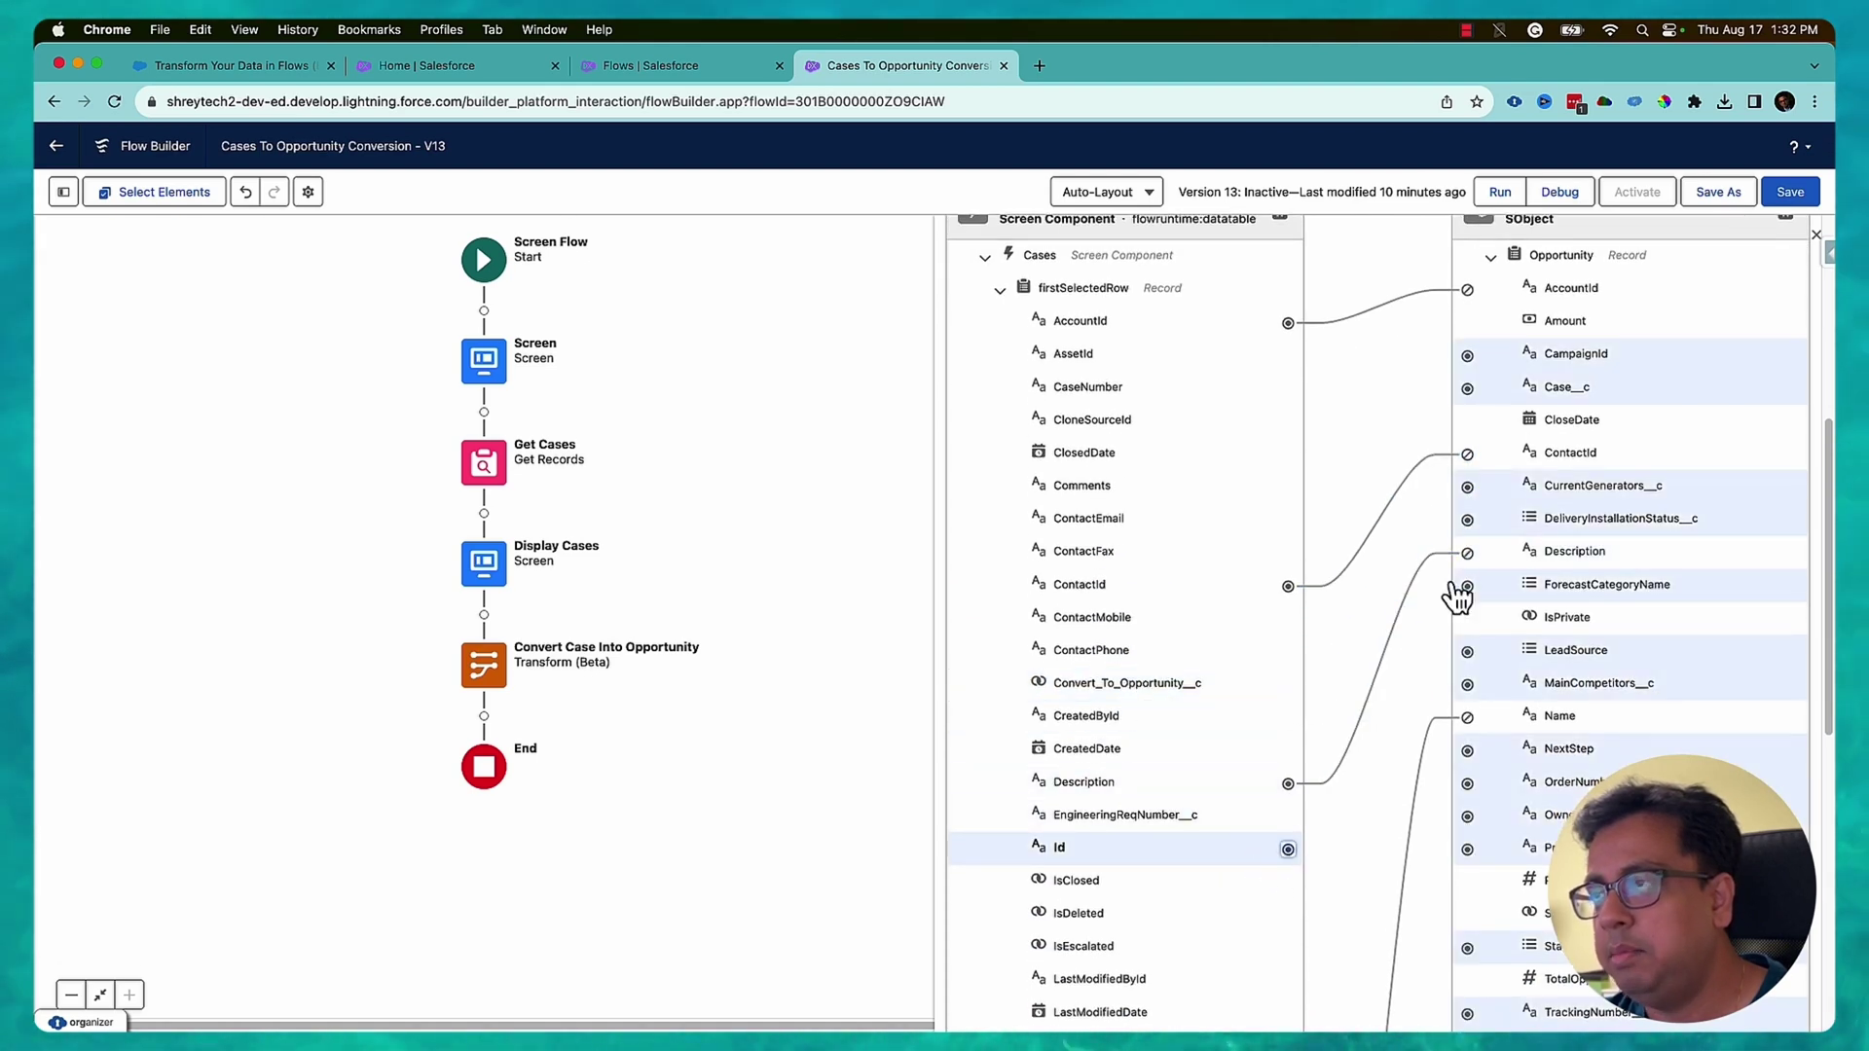
{"action": "left_click", "coordinate": [1468, 389]}
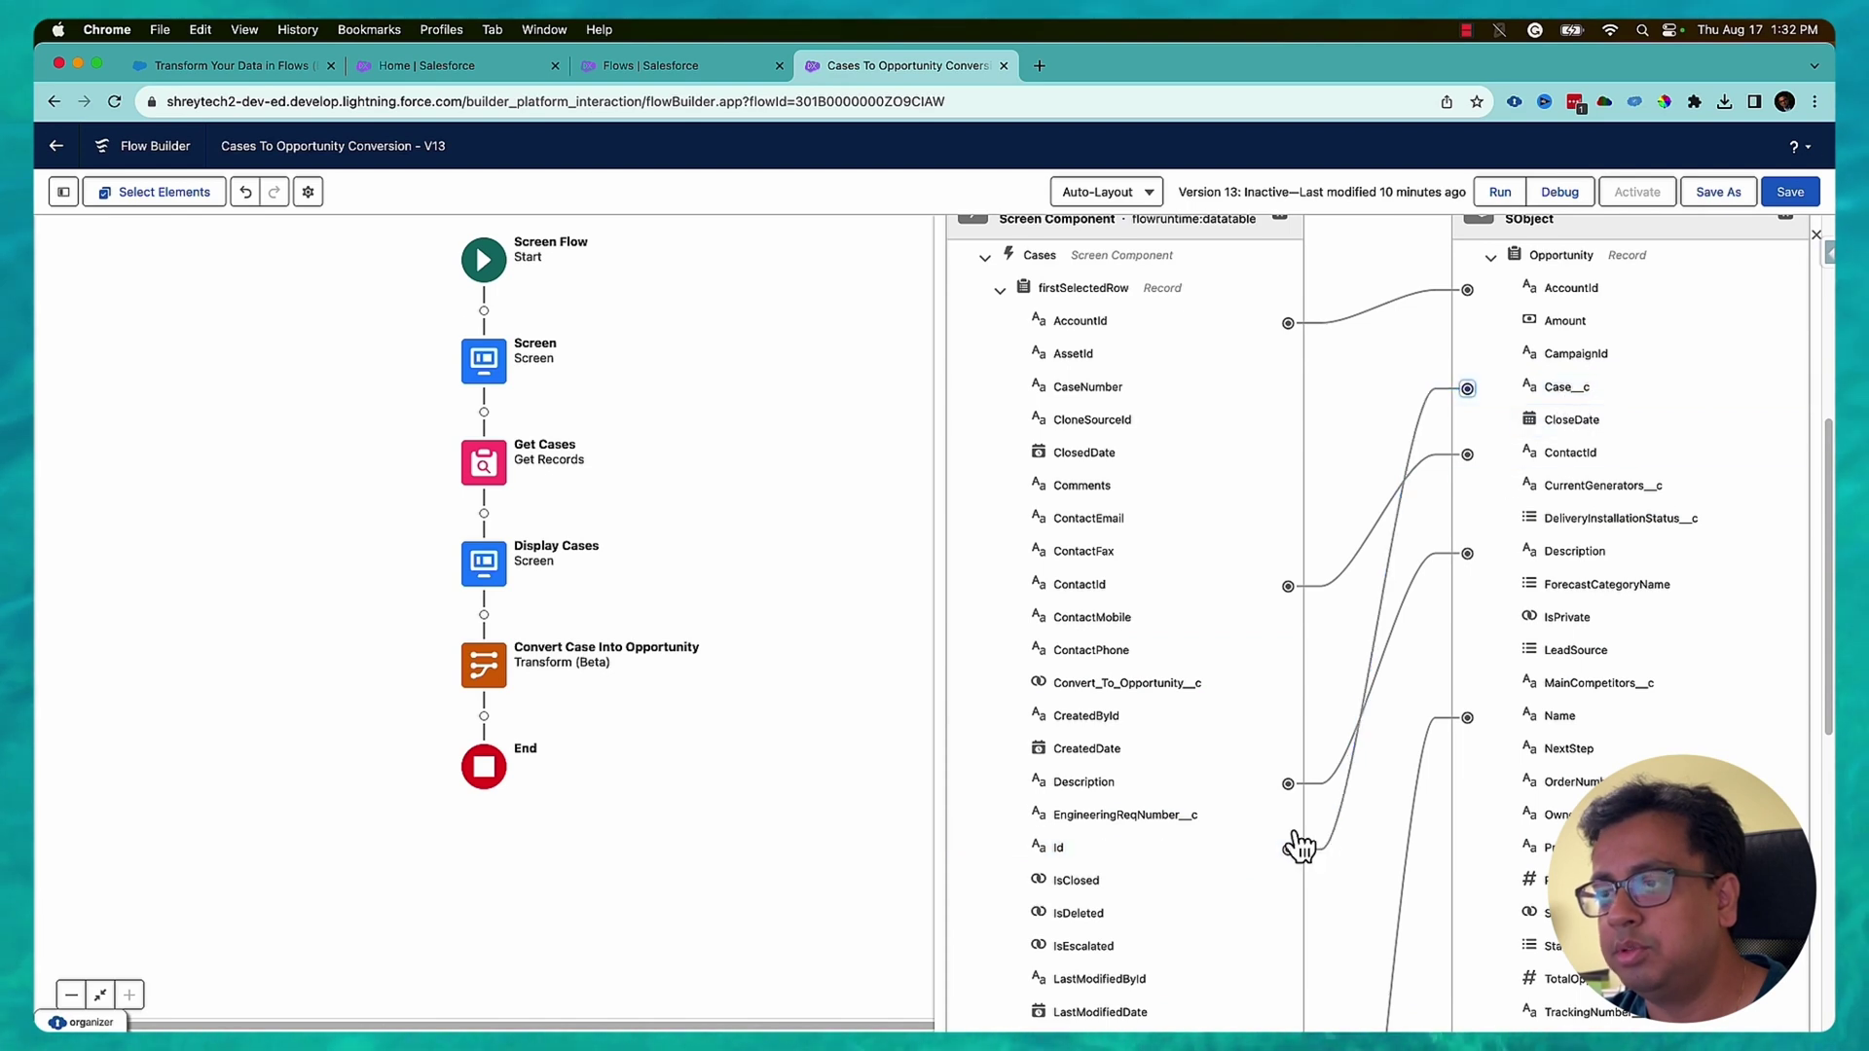
{"action": "scroll", "coordinate": [1313, 830], "scroll_direction": "down", "scroll_amount": 2}
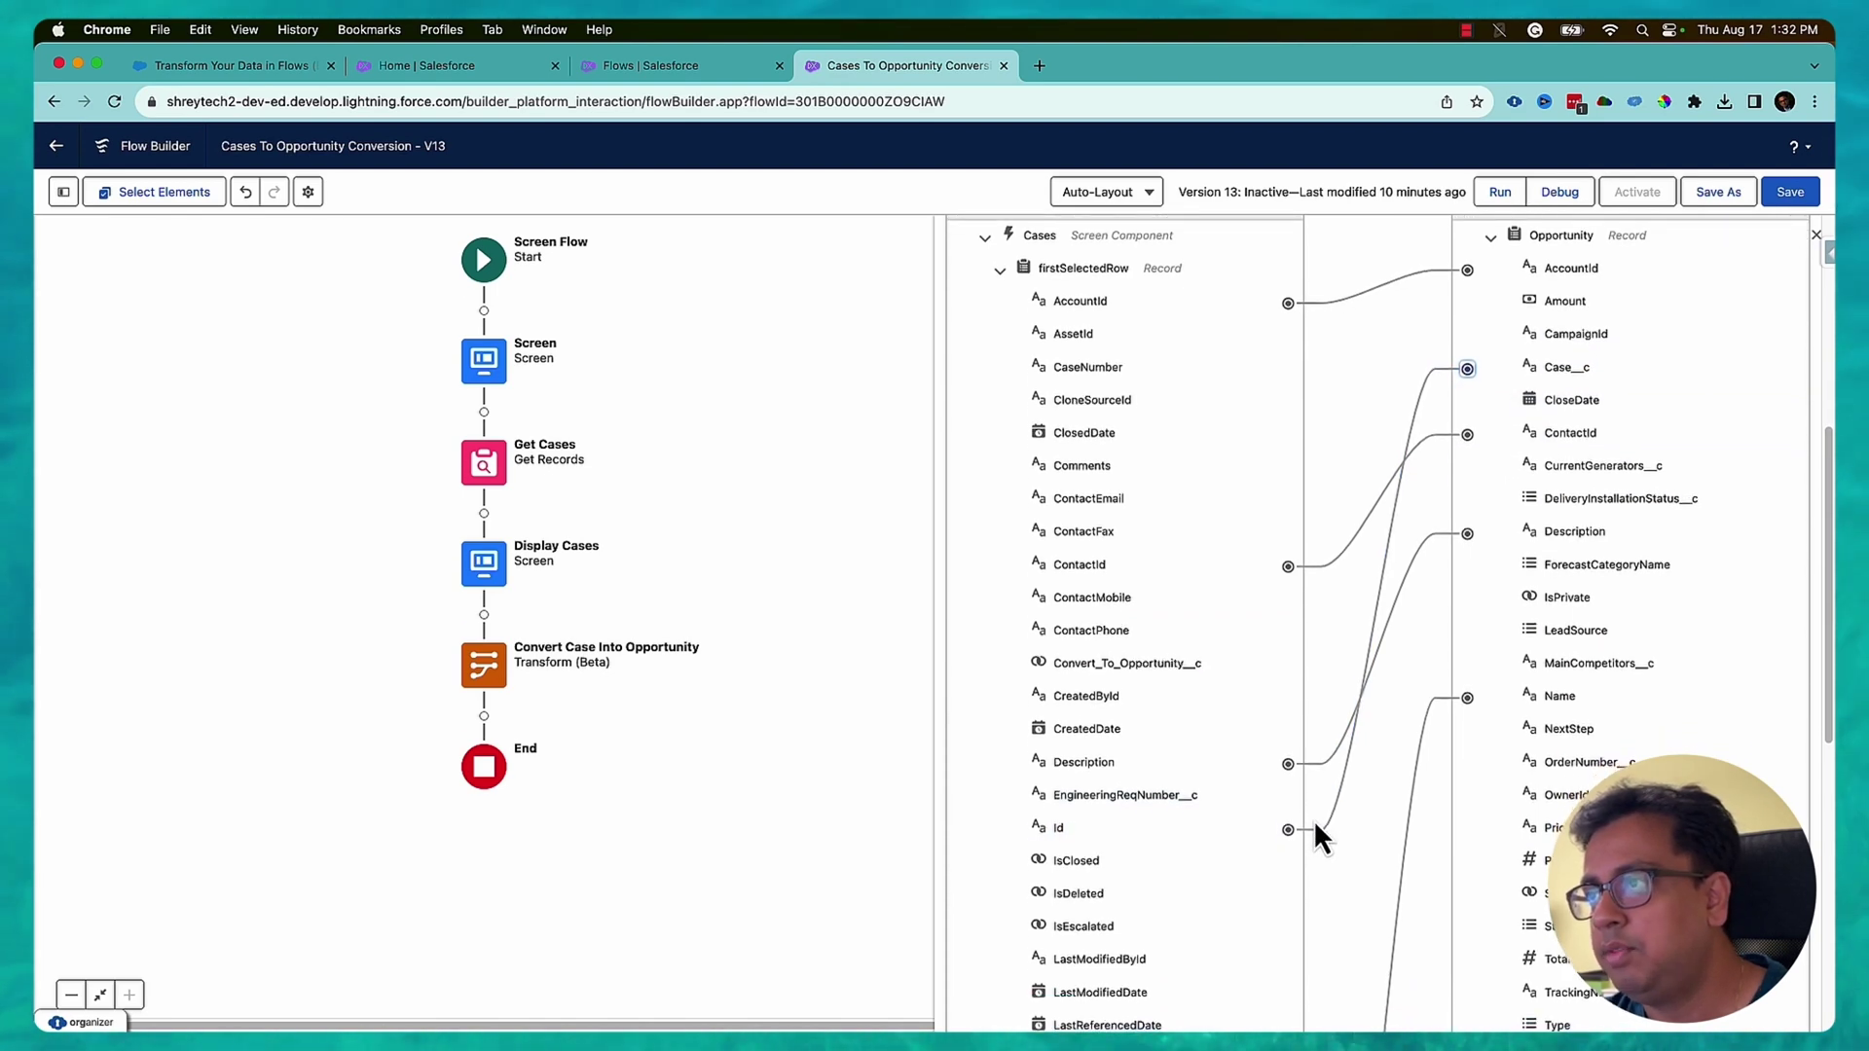
Step: Link the case's Related_Opportunity_Close_Date__c to the Opportunity CloseDate
{"action": "scroll", "coordinate": [1312, 820], "scroll_direction": "down", "scroll_amount": 1}
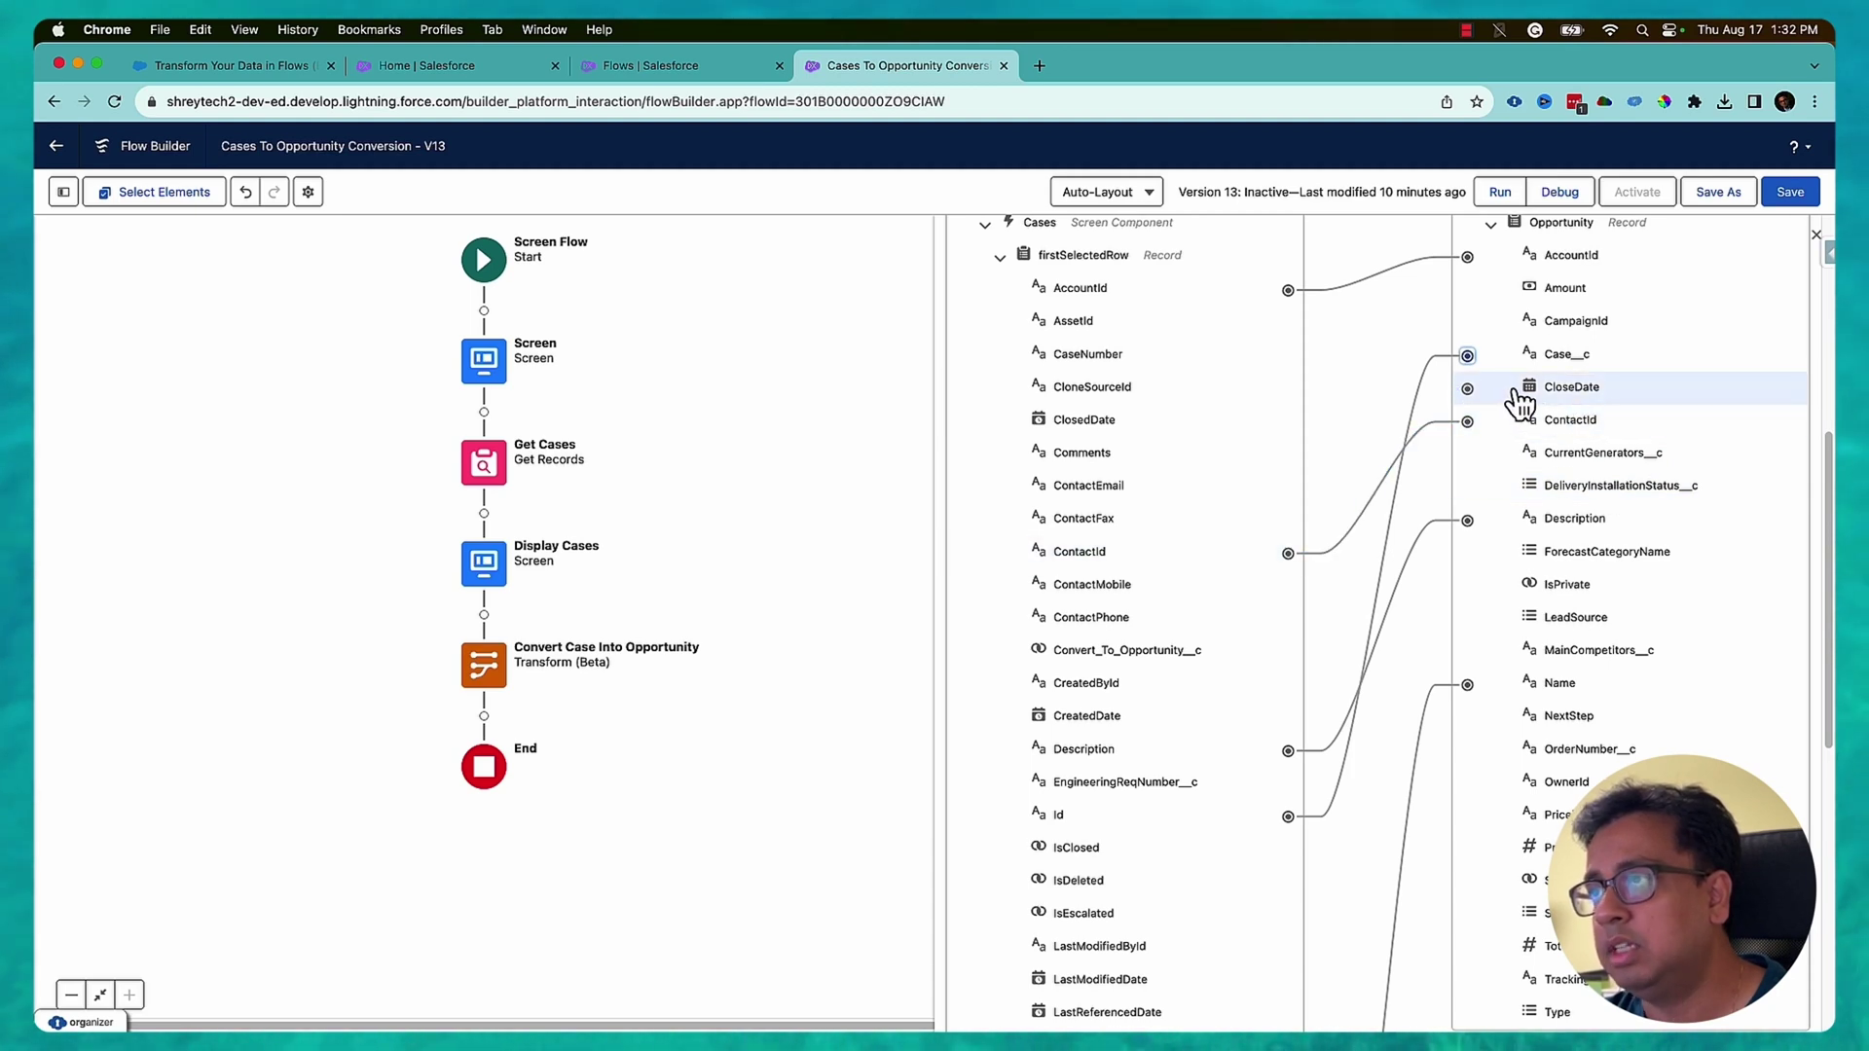
{"action": "scroll", "coordinate": [1366, 548], "scroll_direction": "down", "scroll_amount": 5}
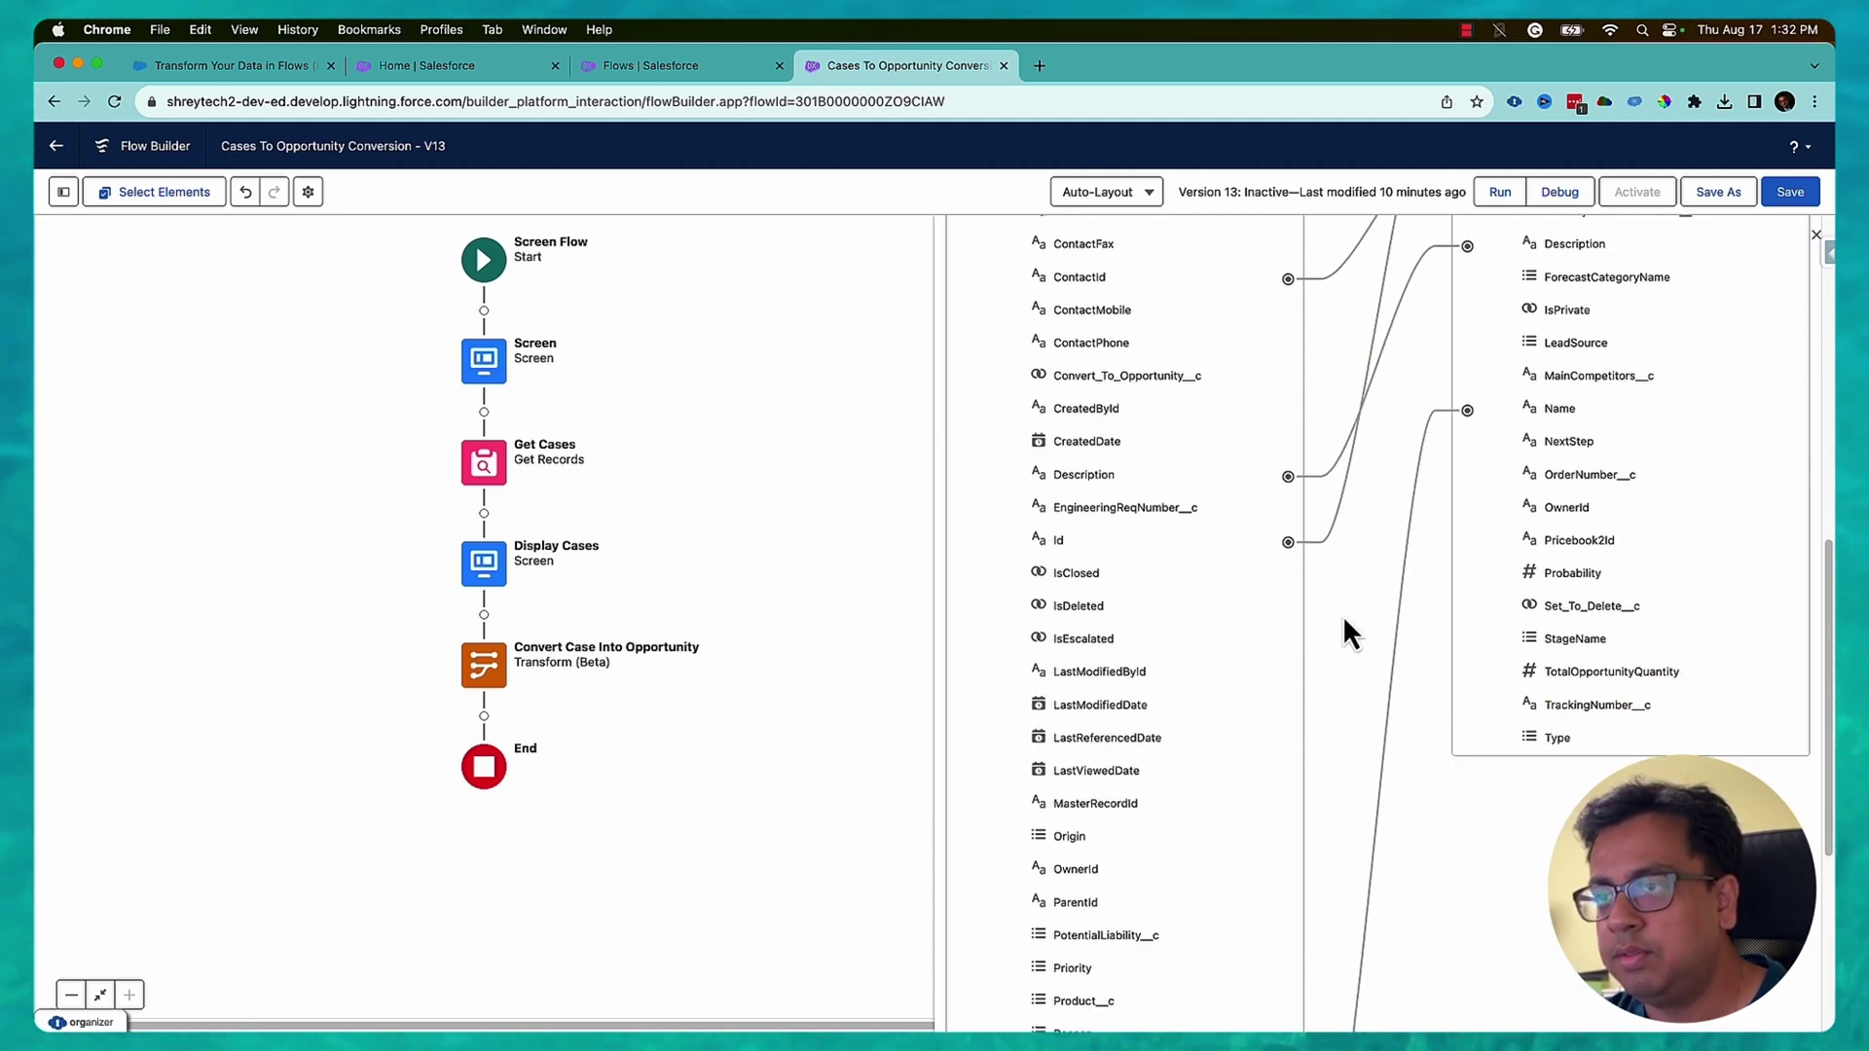
{"action": "scroll", "coordinate": [1307, 679], "scroll_direction": "down", "scroll_amount": 3}
{"action": "scroll", "coordinate": [1304, 686], "scroll_direction": "down", "scroll_amount": 5}
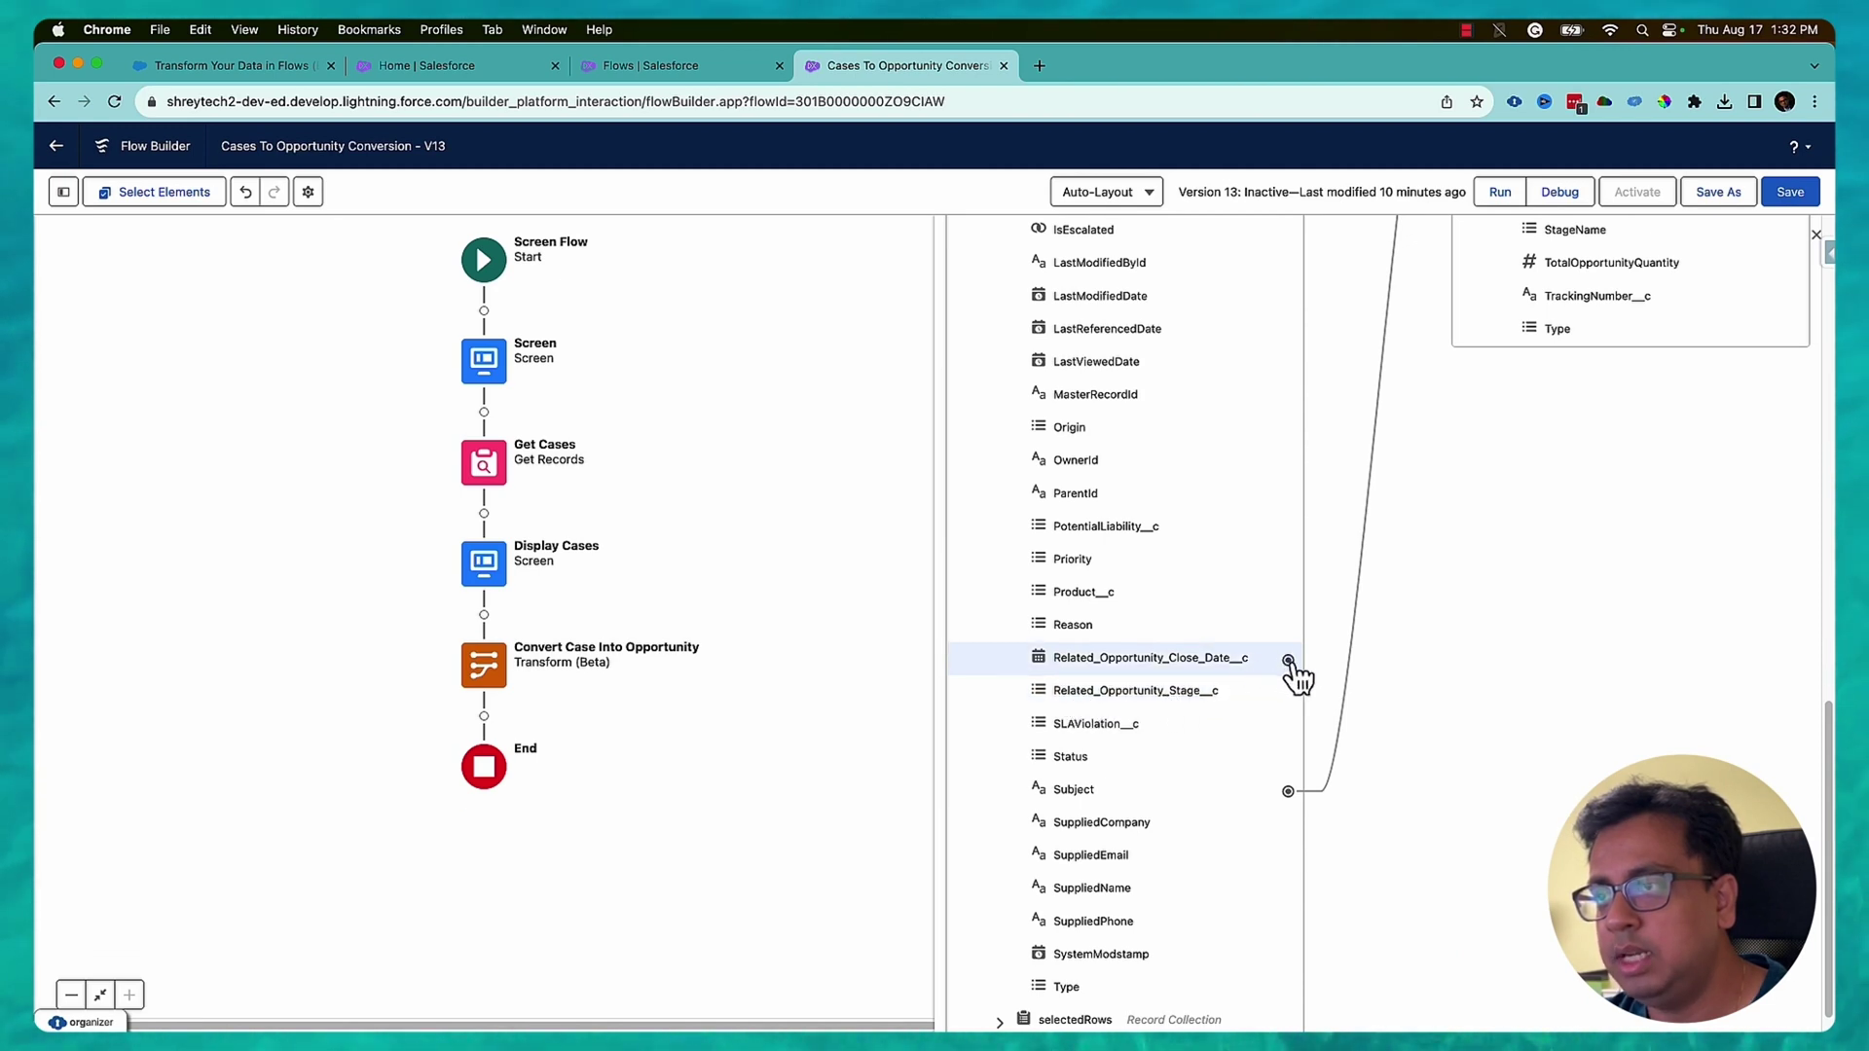
{"action": "left_click_drag", "start_coordinate": [1287, 660], "coordinate": [1470, 425]}
{"action": "scroll", "coordinate": [1362, 671], "scroll_direction": "up", "scroll_amount": 3}
Step: Link the case's Related_Opportunity_Stage__c to the Opportunity StageName
{"action": "scroll", "coordinate": [1515, 645], "scroll_direction": "down", "scroll_amount": 5}
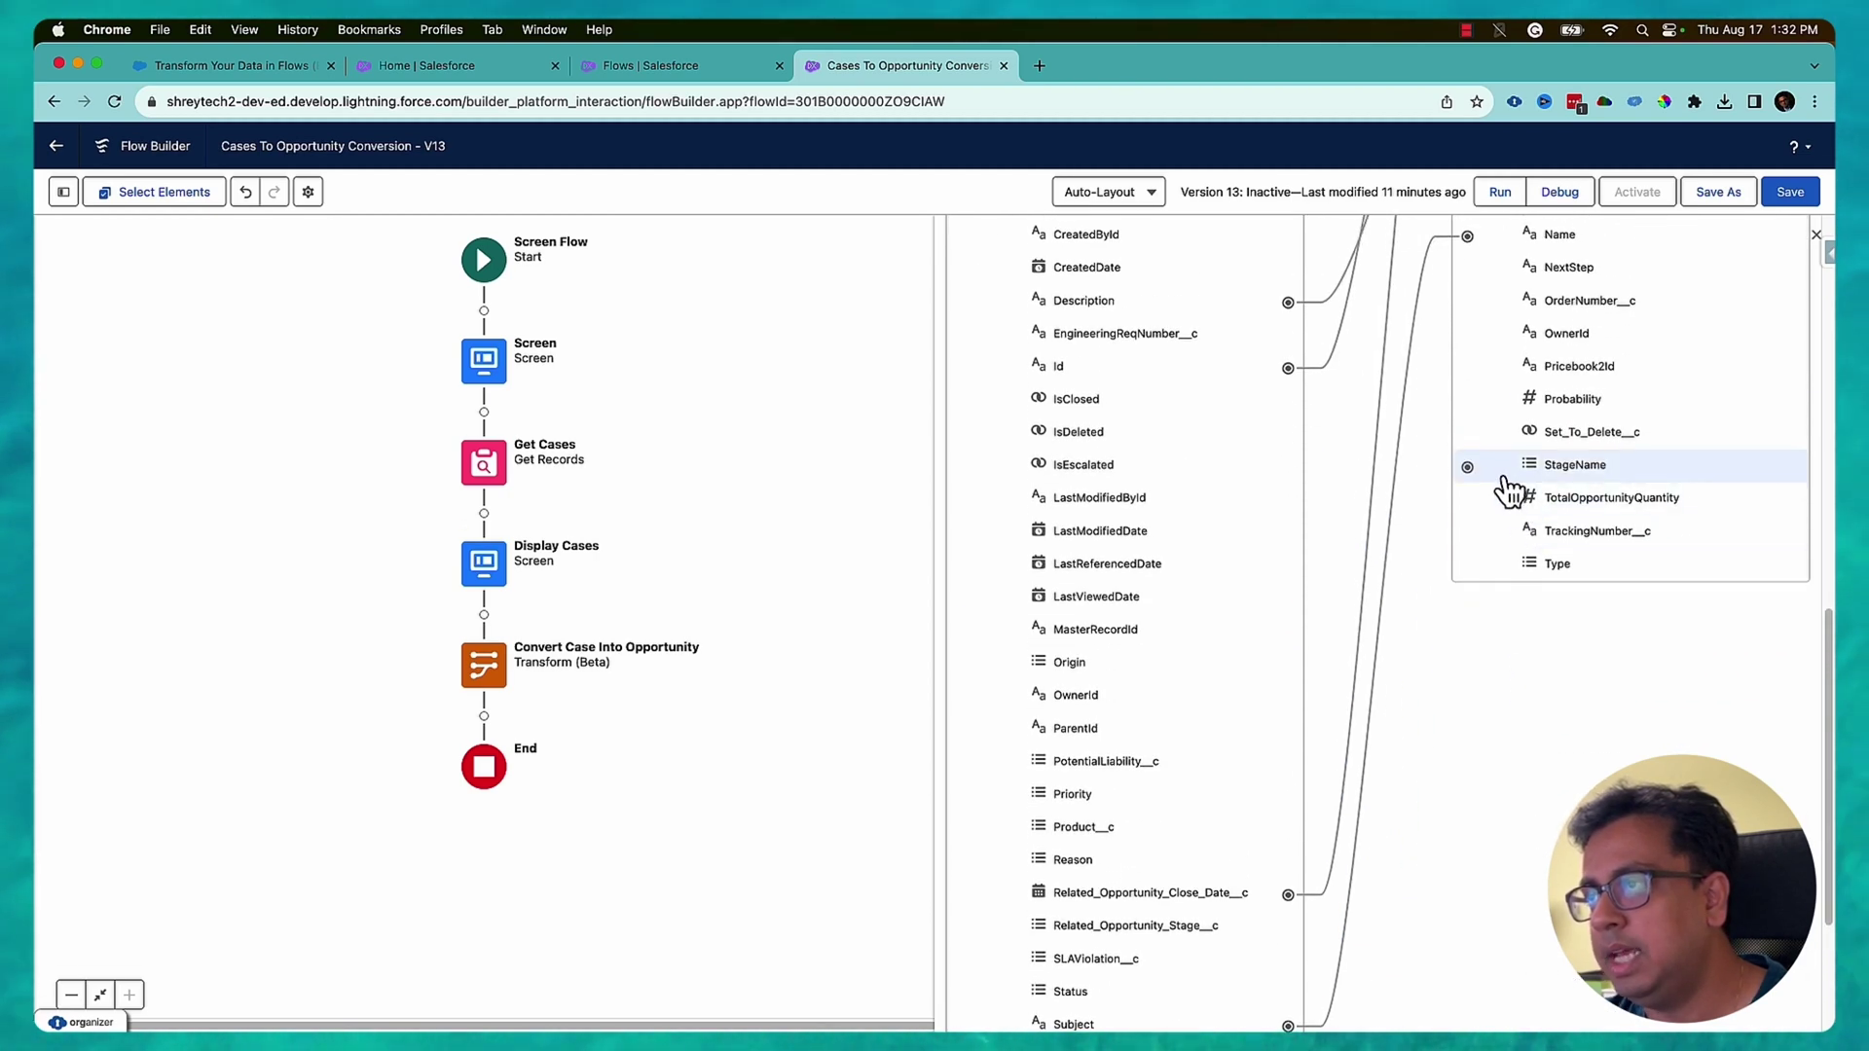
{"action": "scroll", "coordinate": [1363, 682], "scroll_direction": "down", "scroll_amount": 2}
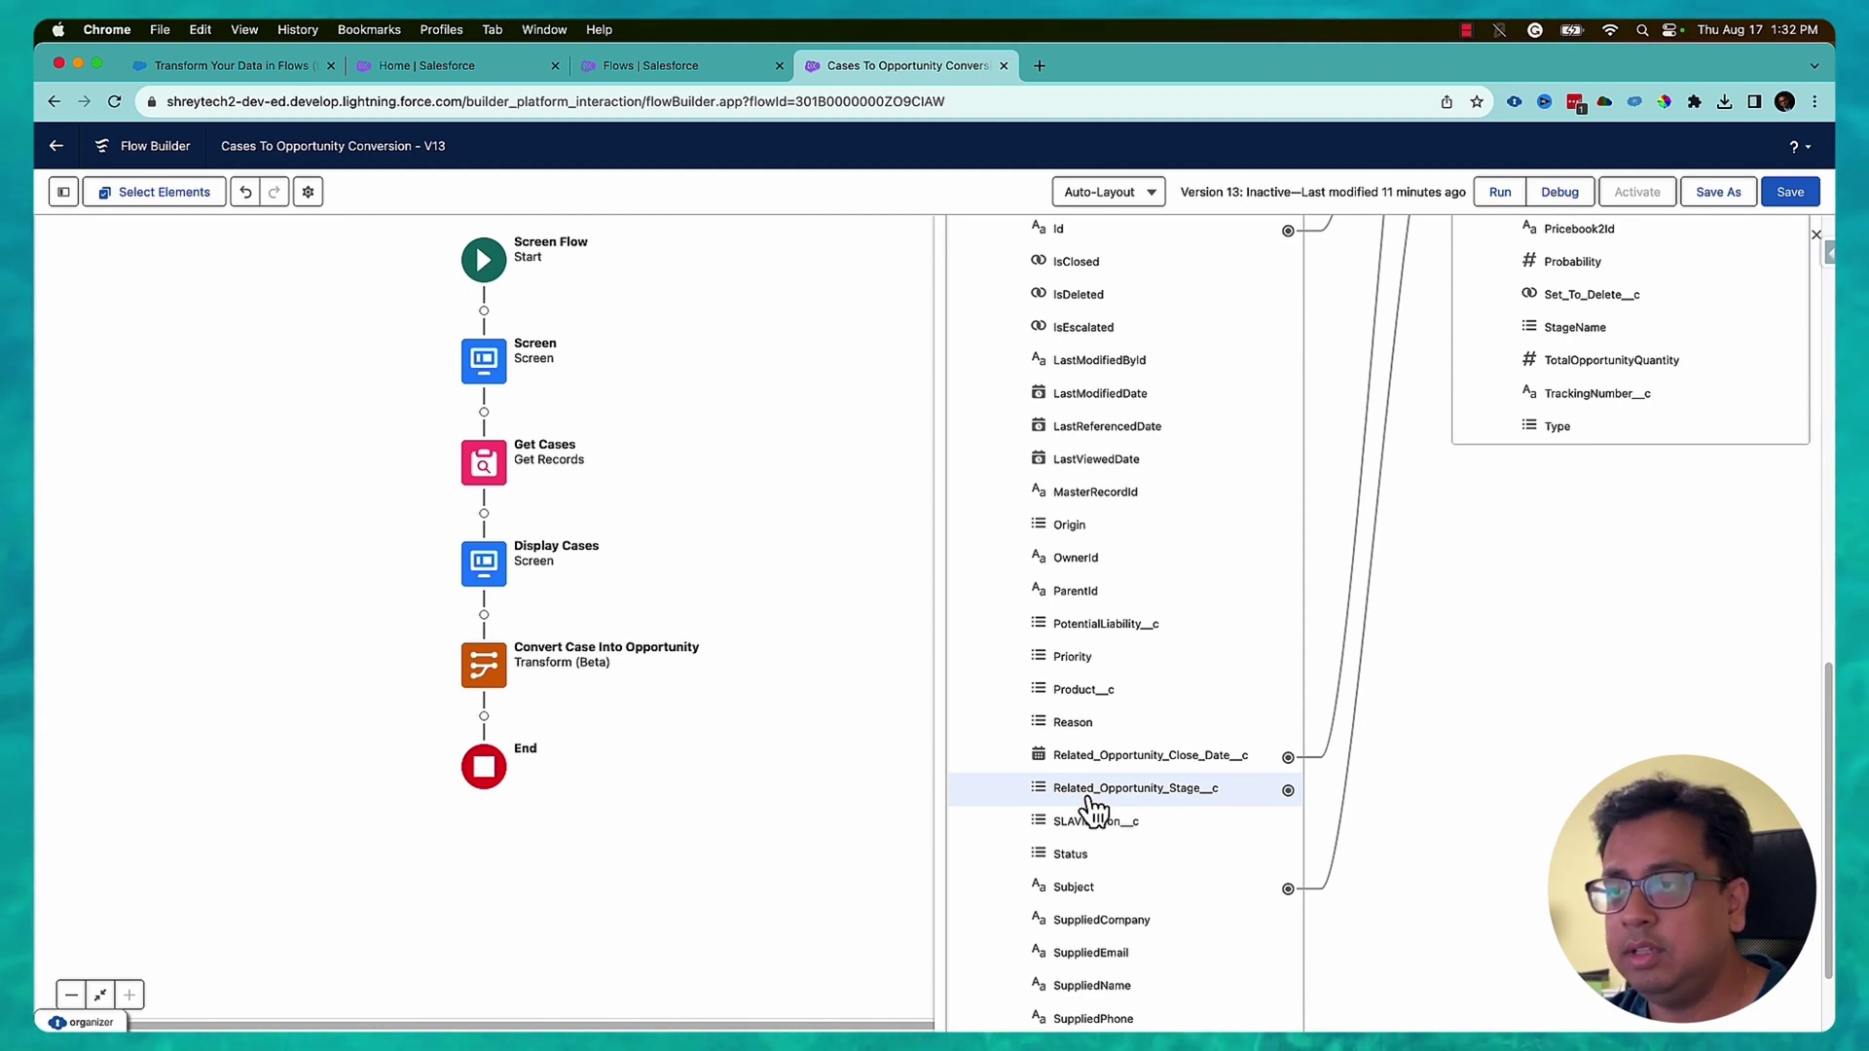
{"action": "left_click_drag", "start_coordinate": [1287, 790], "coordinate": [1440, 584]}
{"action": "scroll", "coordinate": [1404, 662], "scroll_direction": "up", "scroll_amount": 1}
{"action": "scroll", "coordinate": [1403, 662], "scroll_direction": "up", "scroll_amount": 2}
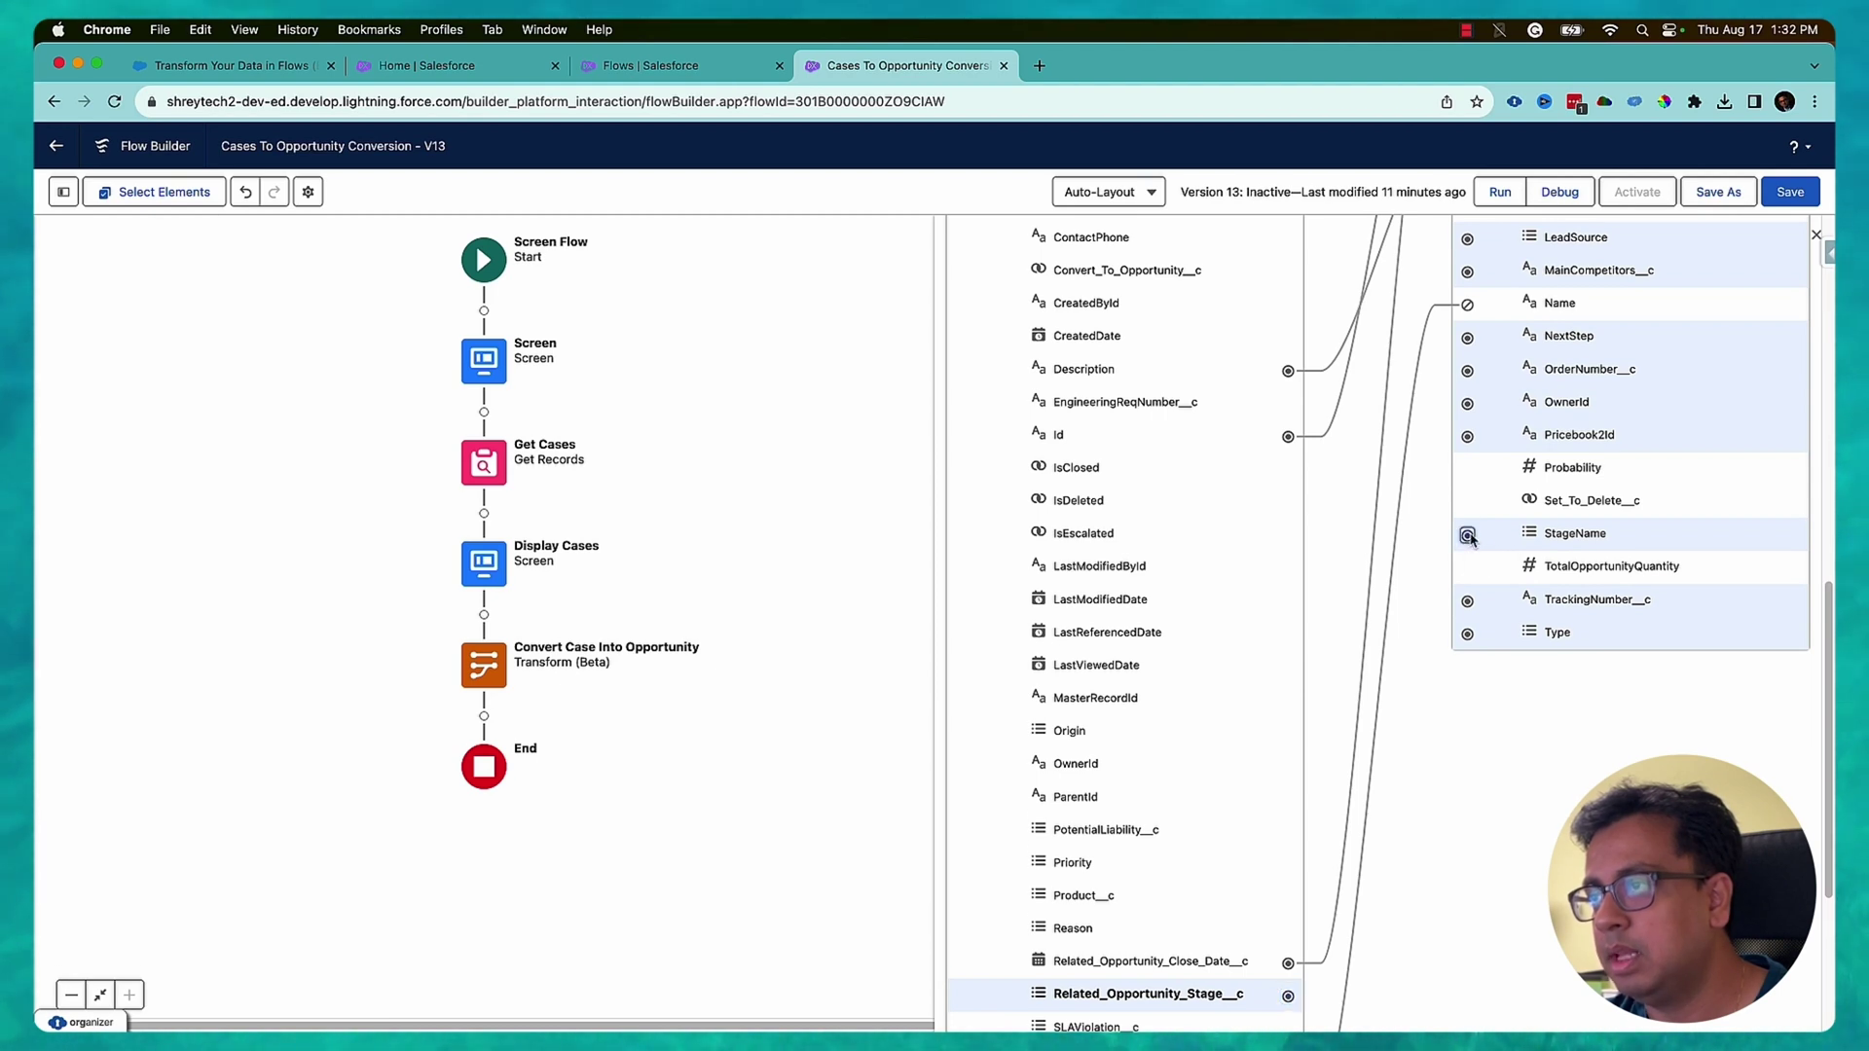
{"action": "left_click_drag", "start_coordinate": [1470, 538], "coordinate": [1468, 535]}
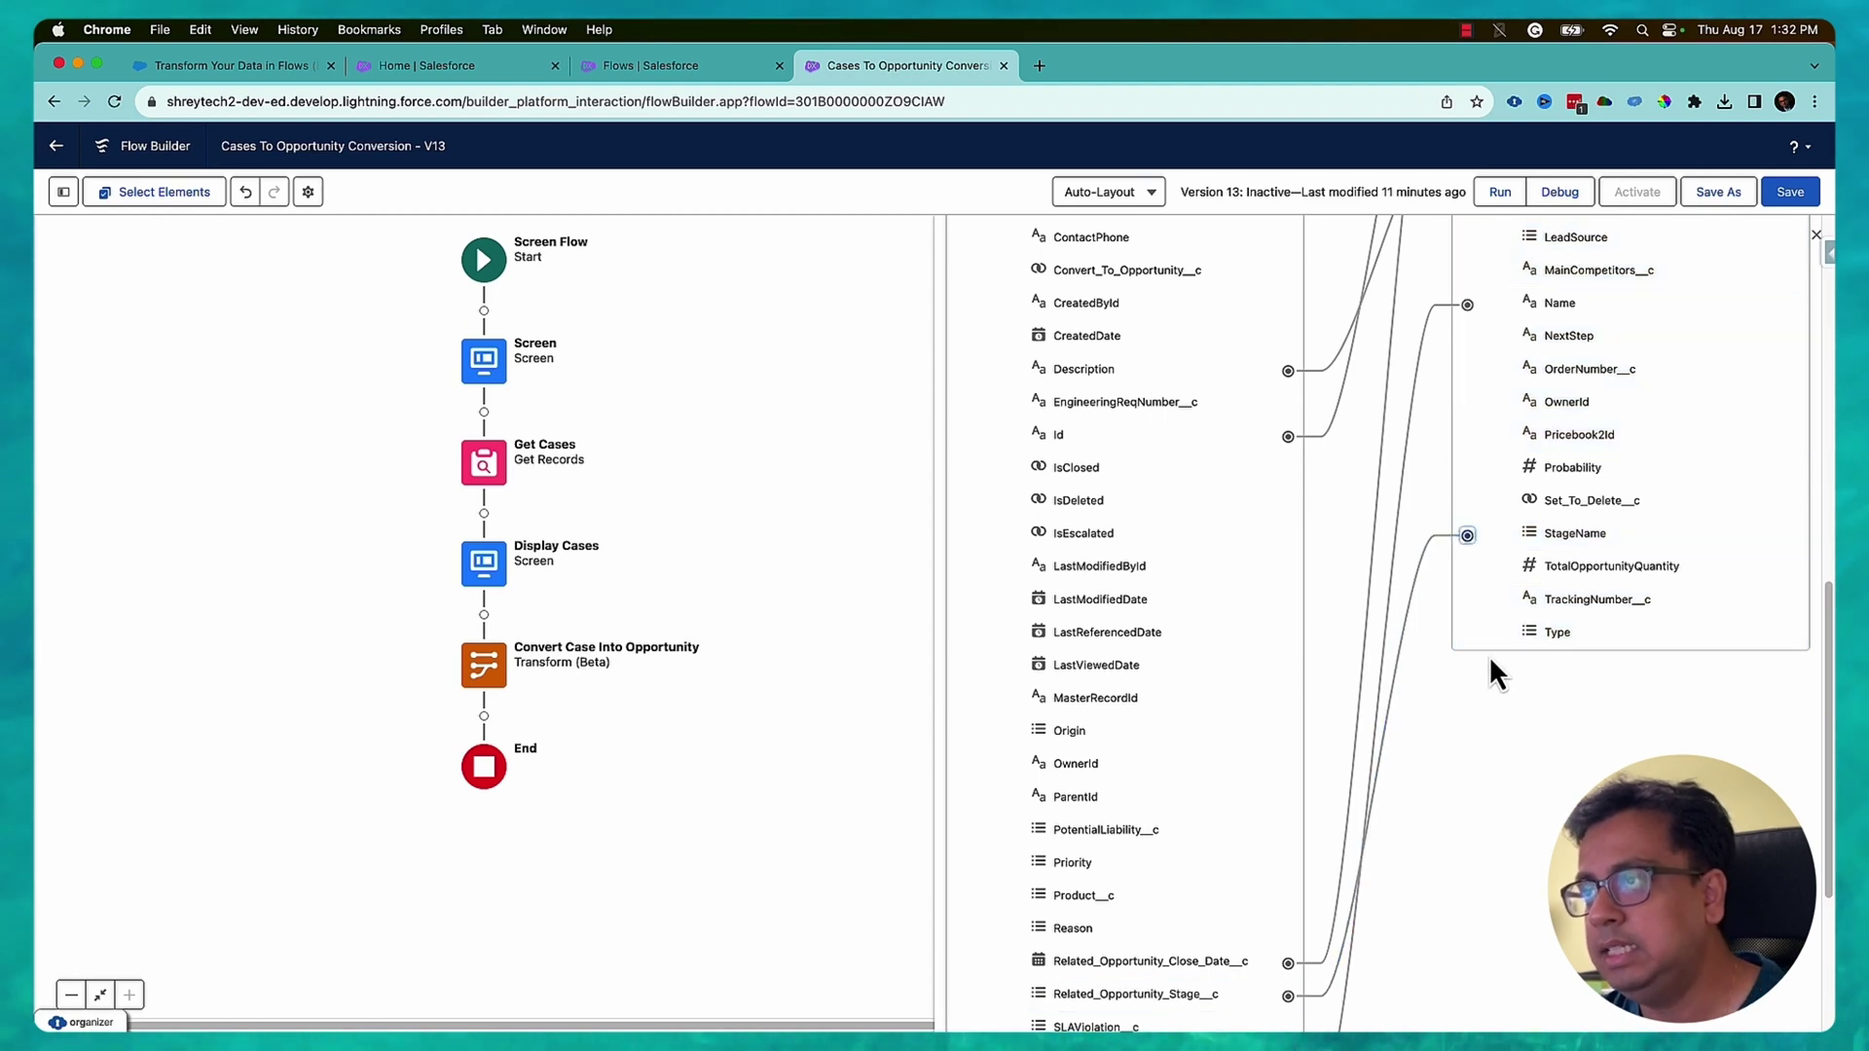
{"action": "scroll", "coordinate": [1504, 672], "scroll_direction": "up", "scroll_amount": 2}
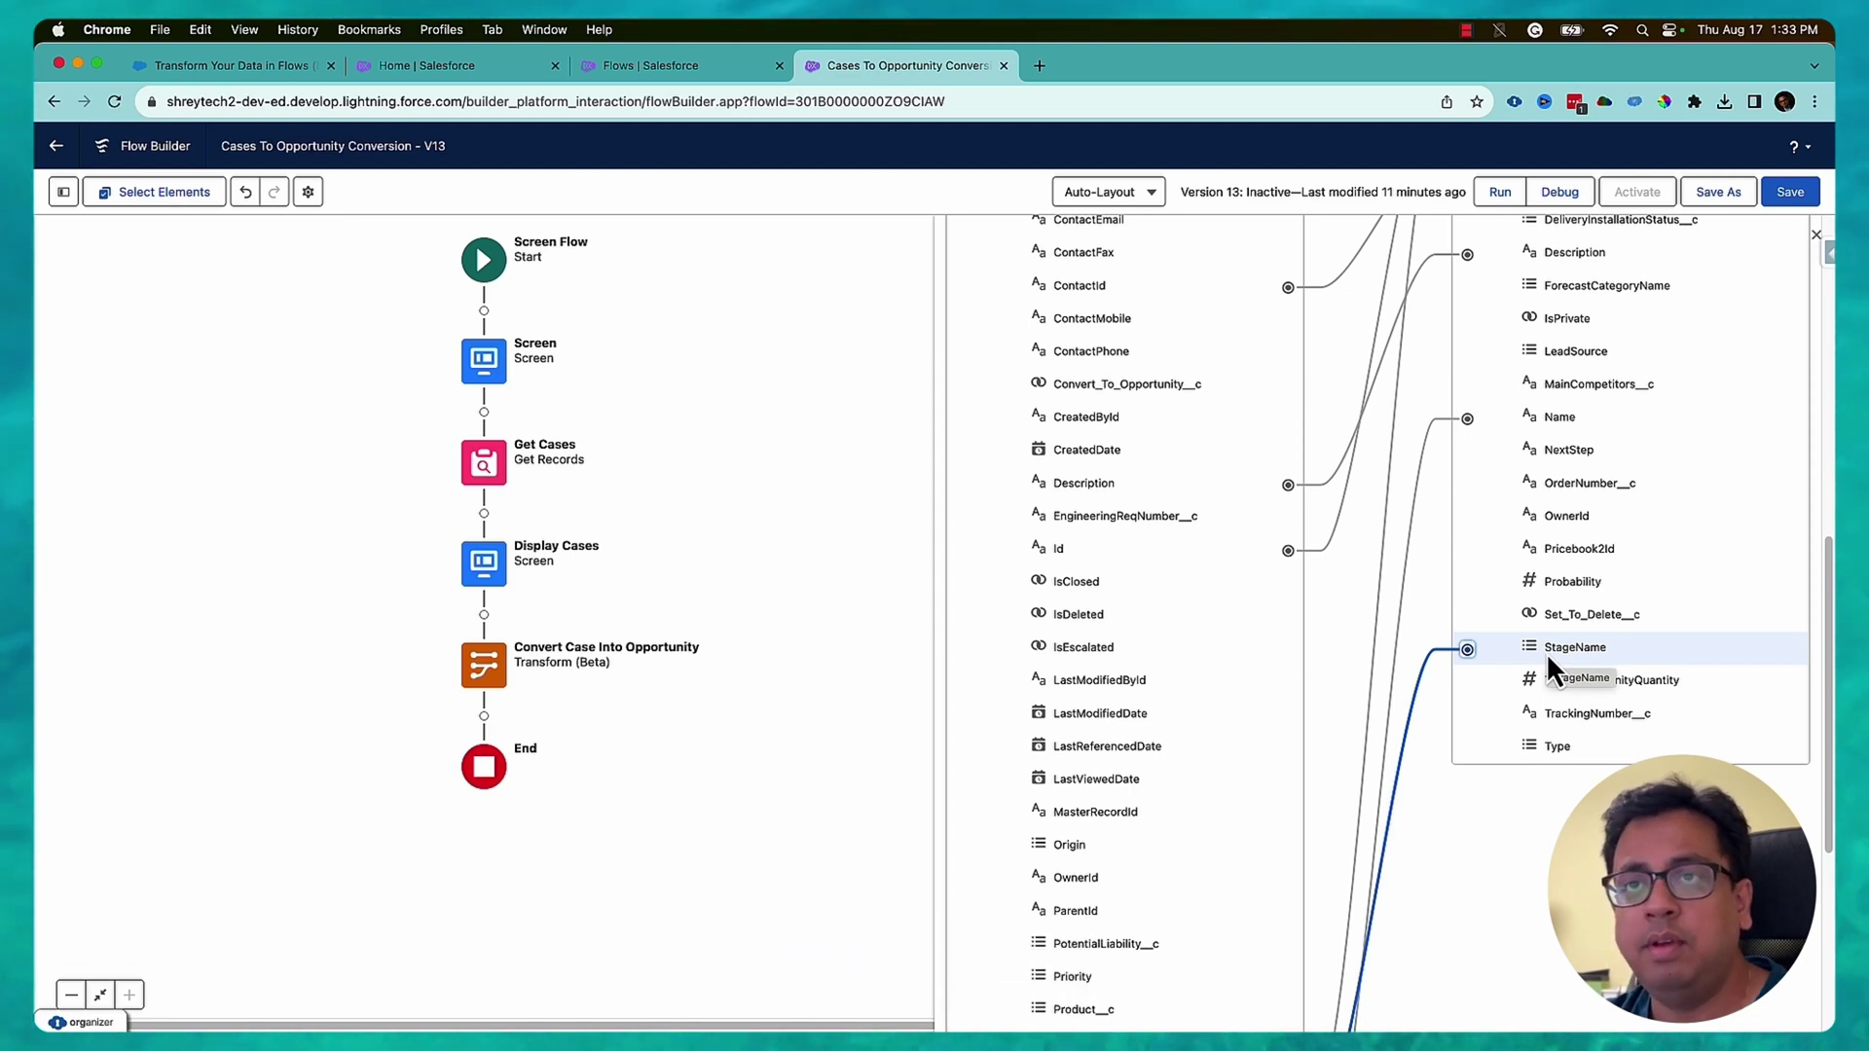
{"action": "scroll", "coordinate": [1472, 677], "scroll_direction": "down", "scroll_amount": 5}
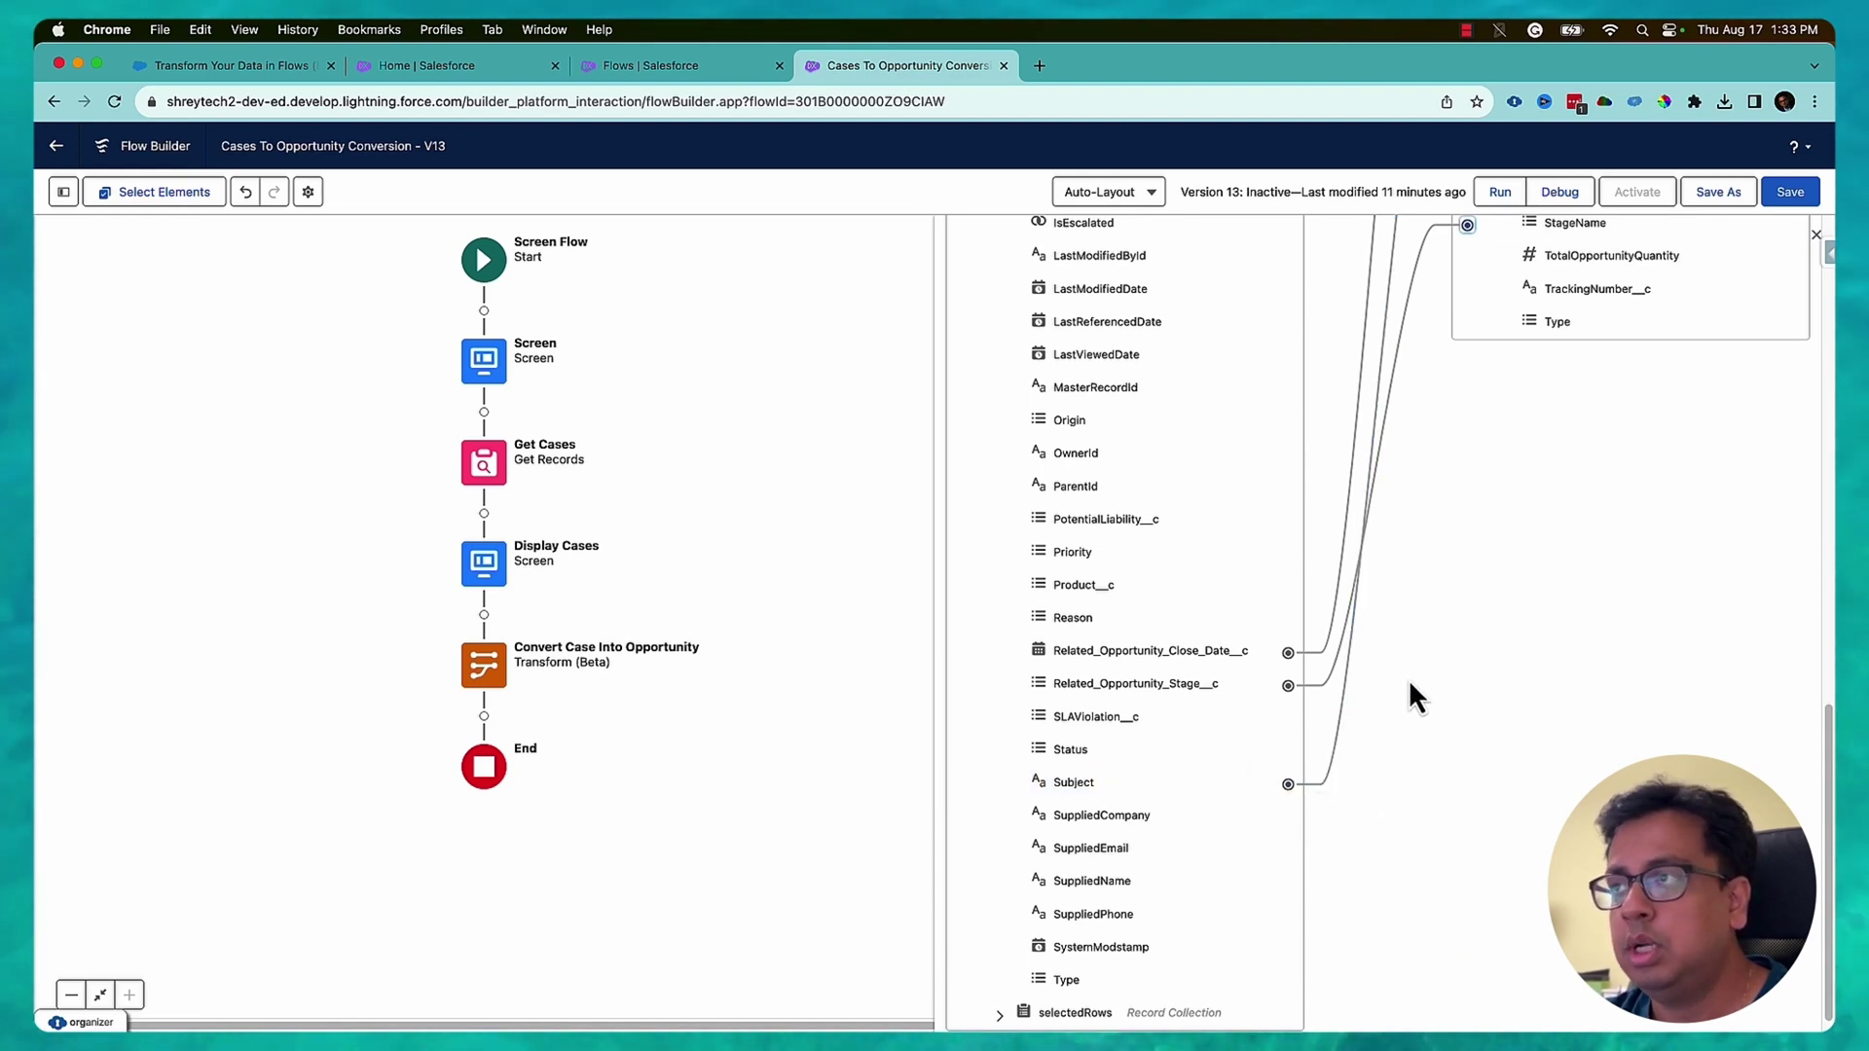
{"action": "scroll", "coordinate": [1418, 697], "scroll_direction": "up", "scroll_amount": 2}
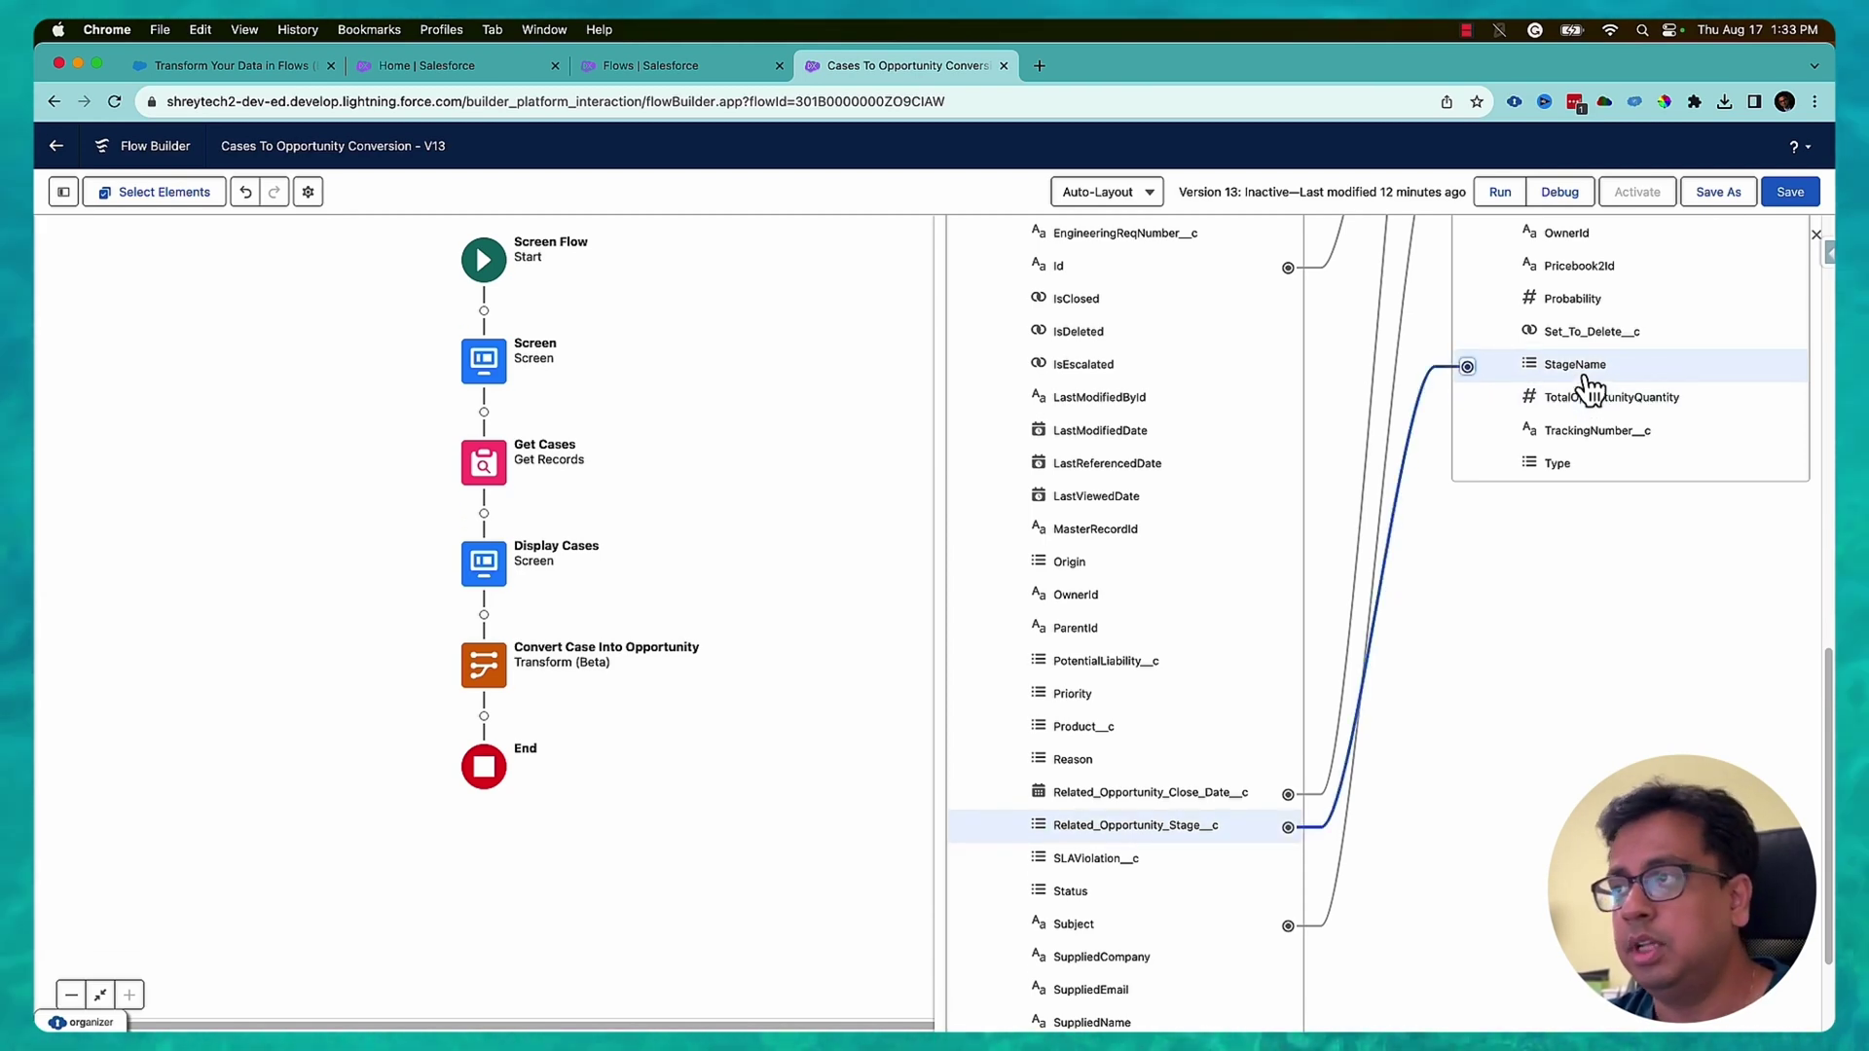
Step: Add a formula (fx) transformation to the StageName mapping, then reopen the Transform editor
{"action": "scroll", "coordinate": [1539, 623], "scroll_direction": "up", "scroll_amount": 10}
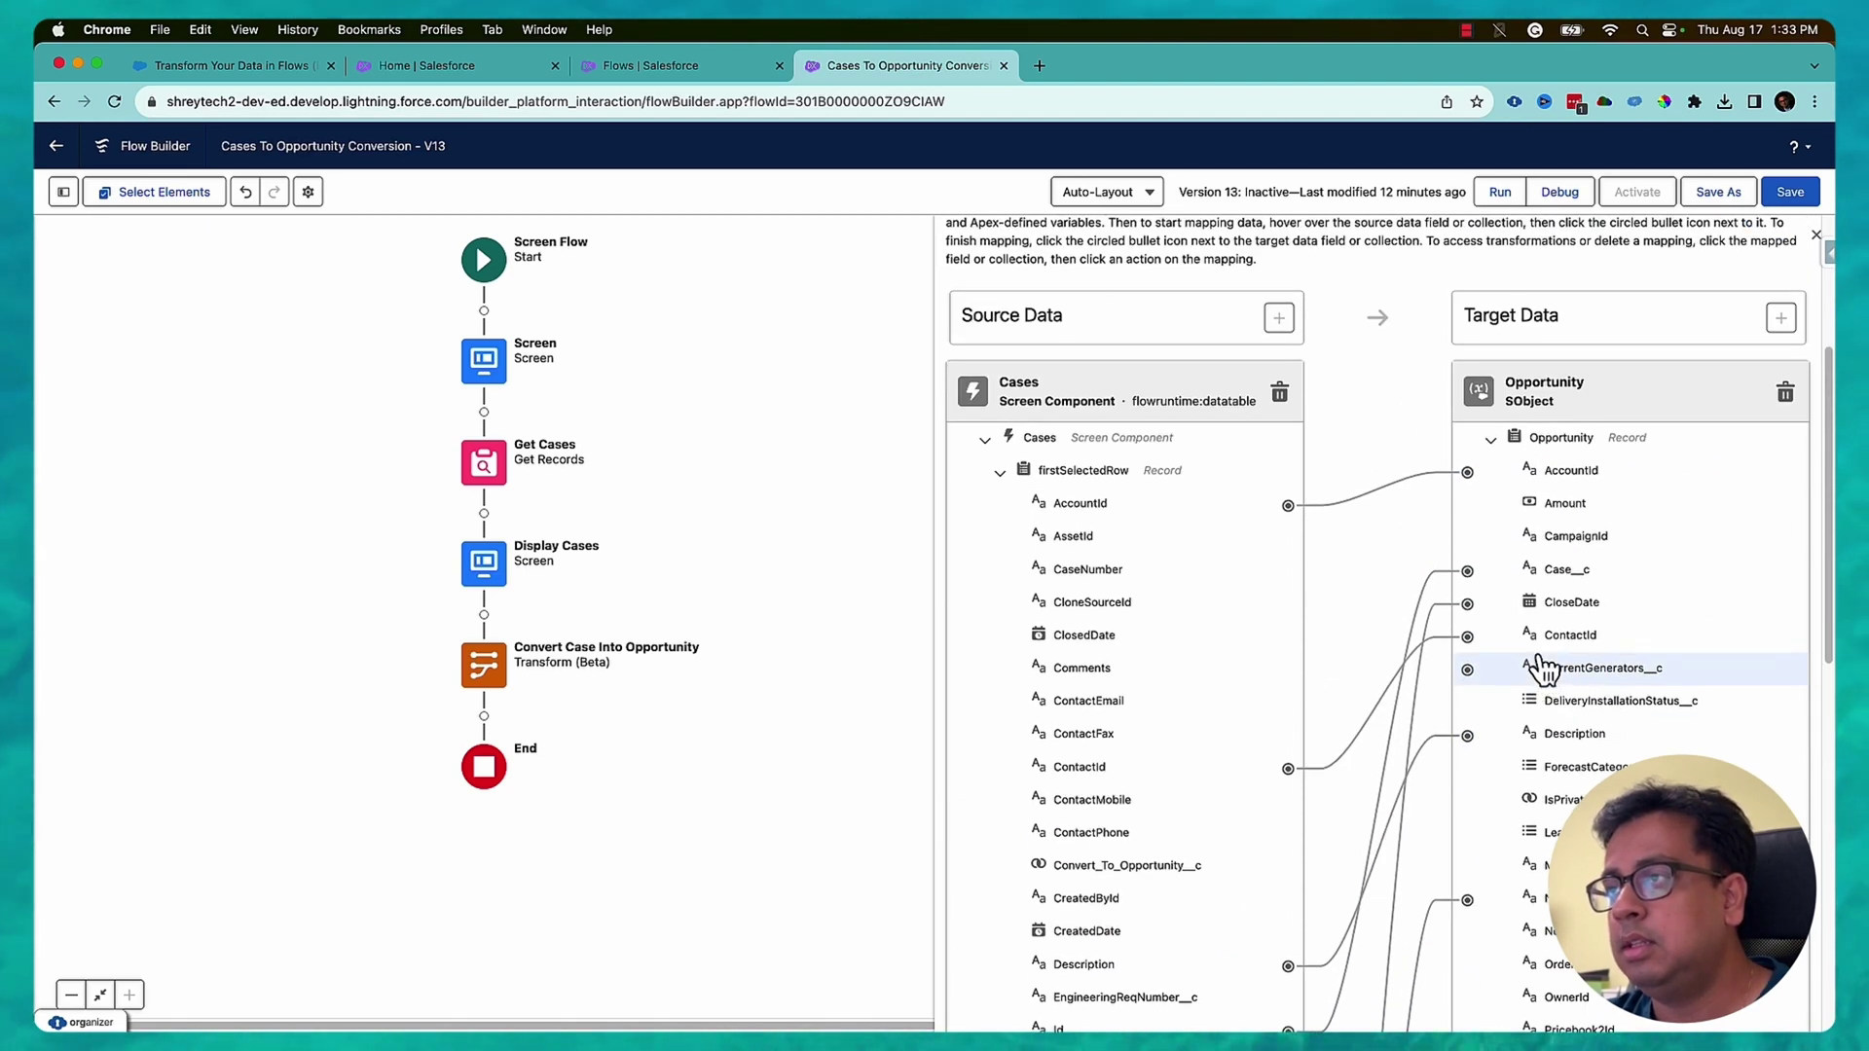
{"action": "scroll", "coordinate": [1557, 584], "scroll_direction": "down", "scroll_amount": 6}
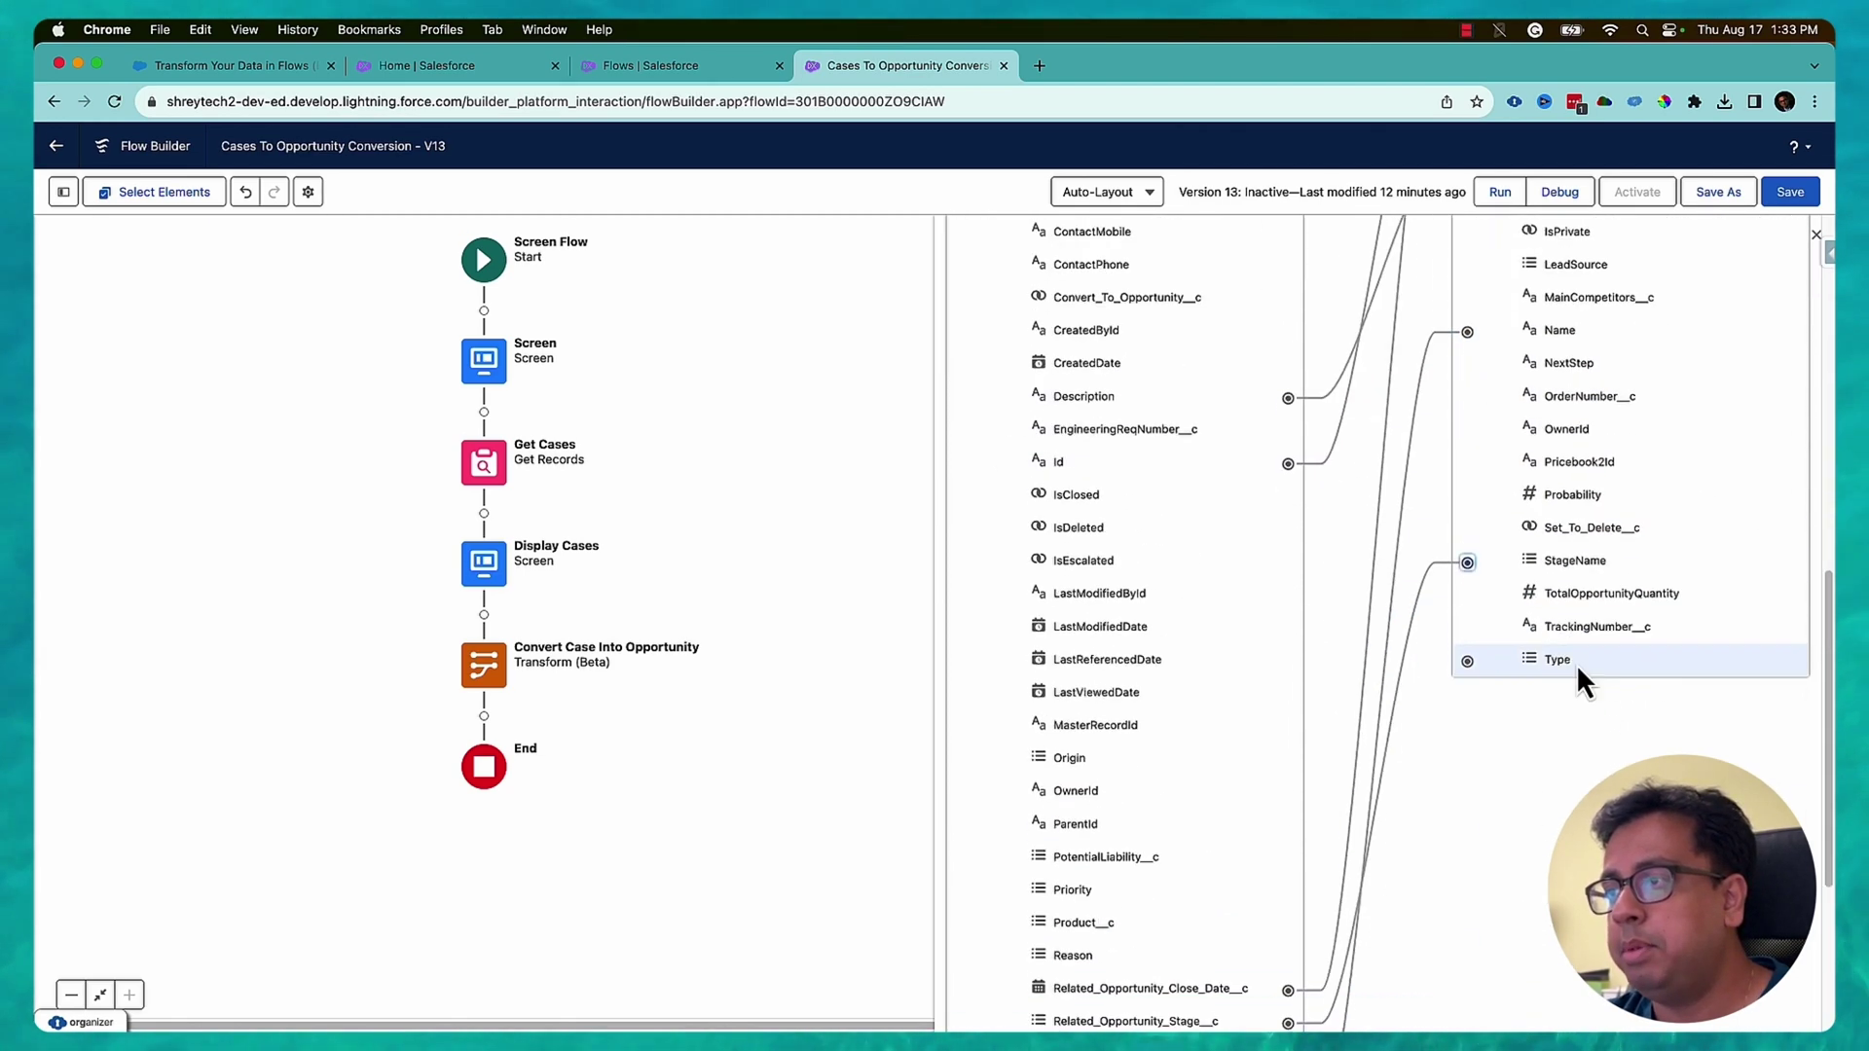
{"action": "scroll", "coordinate": [1575, 664], "scroll_direction": "down", "scroll_amount": 2}
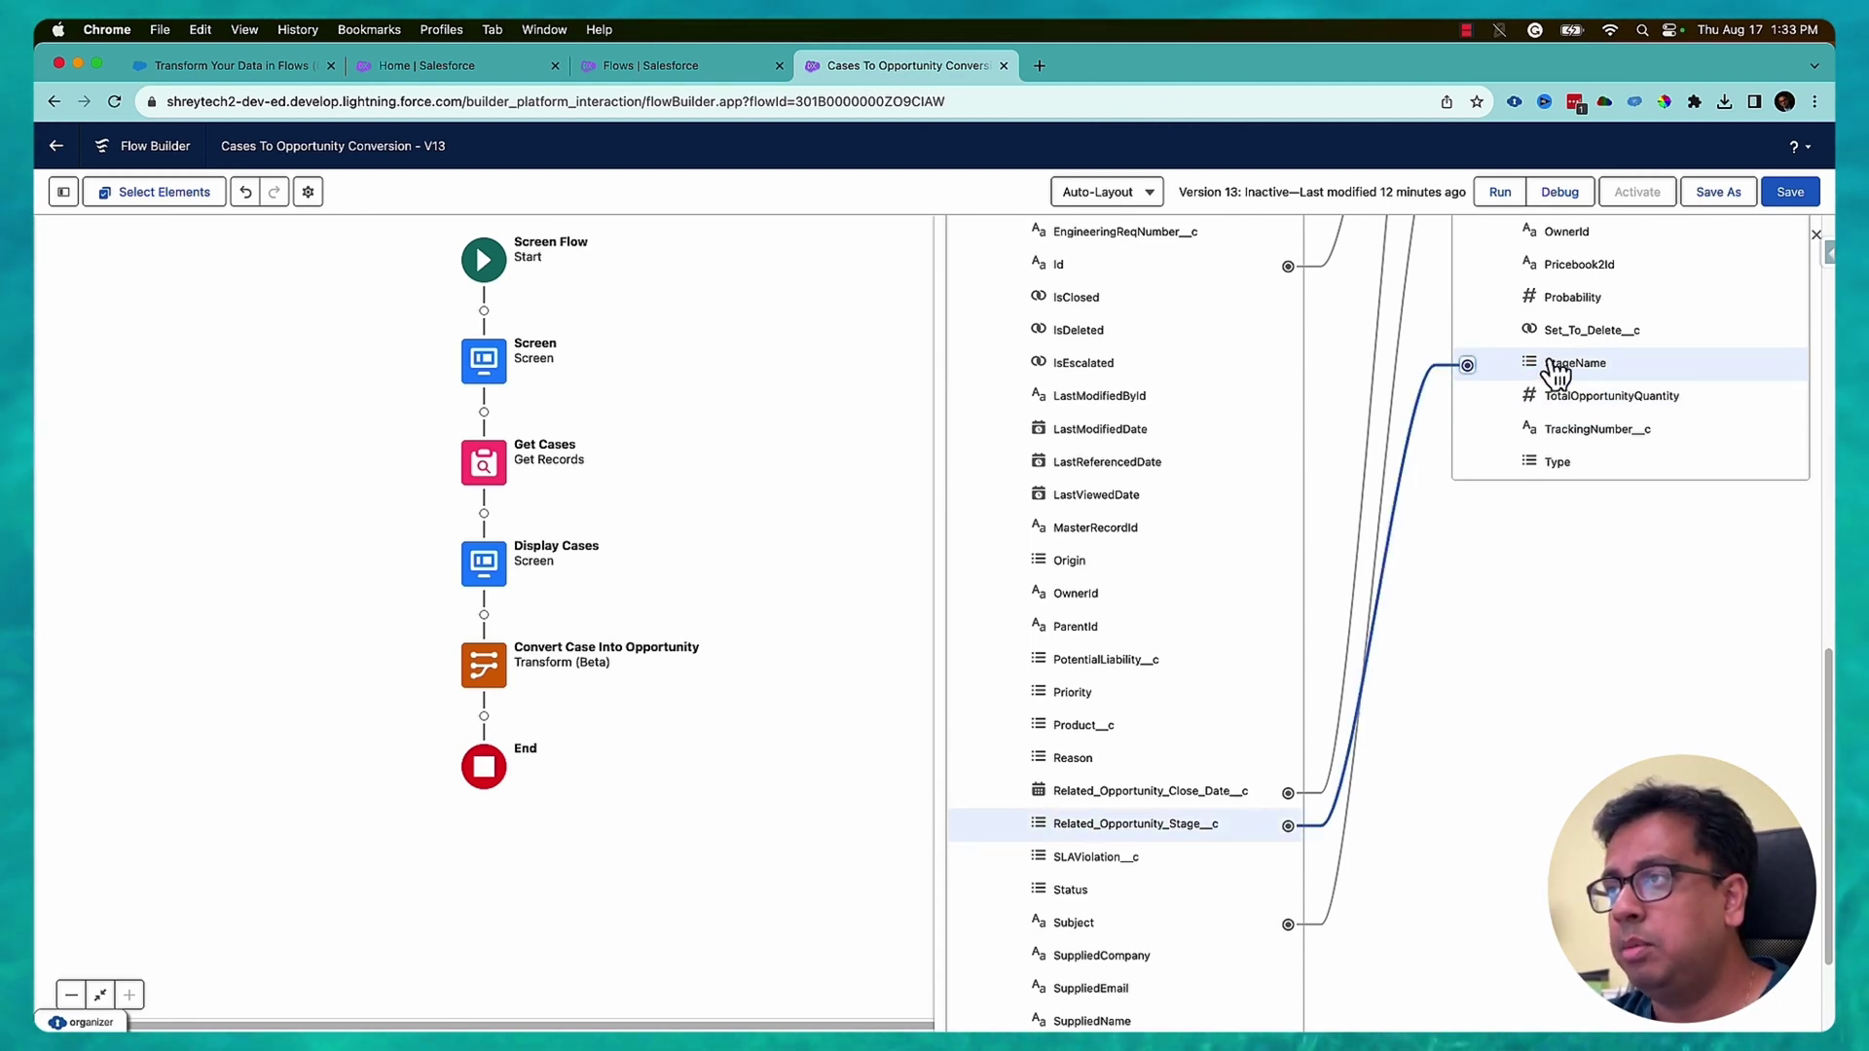
{"action": "mouse_move", "coordinate": [1436, 372]}
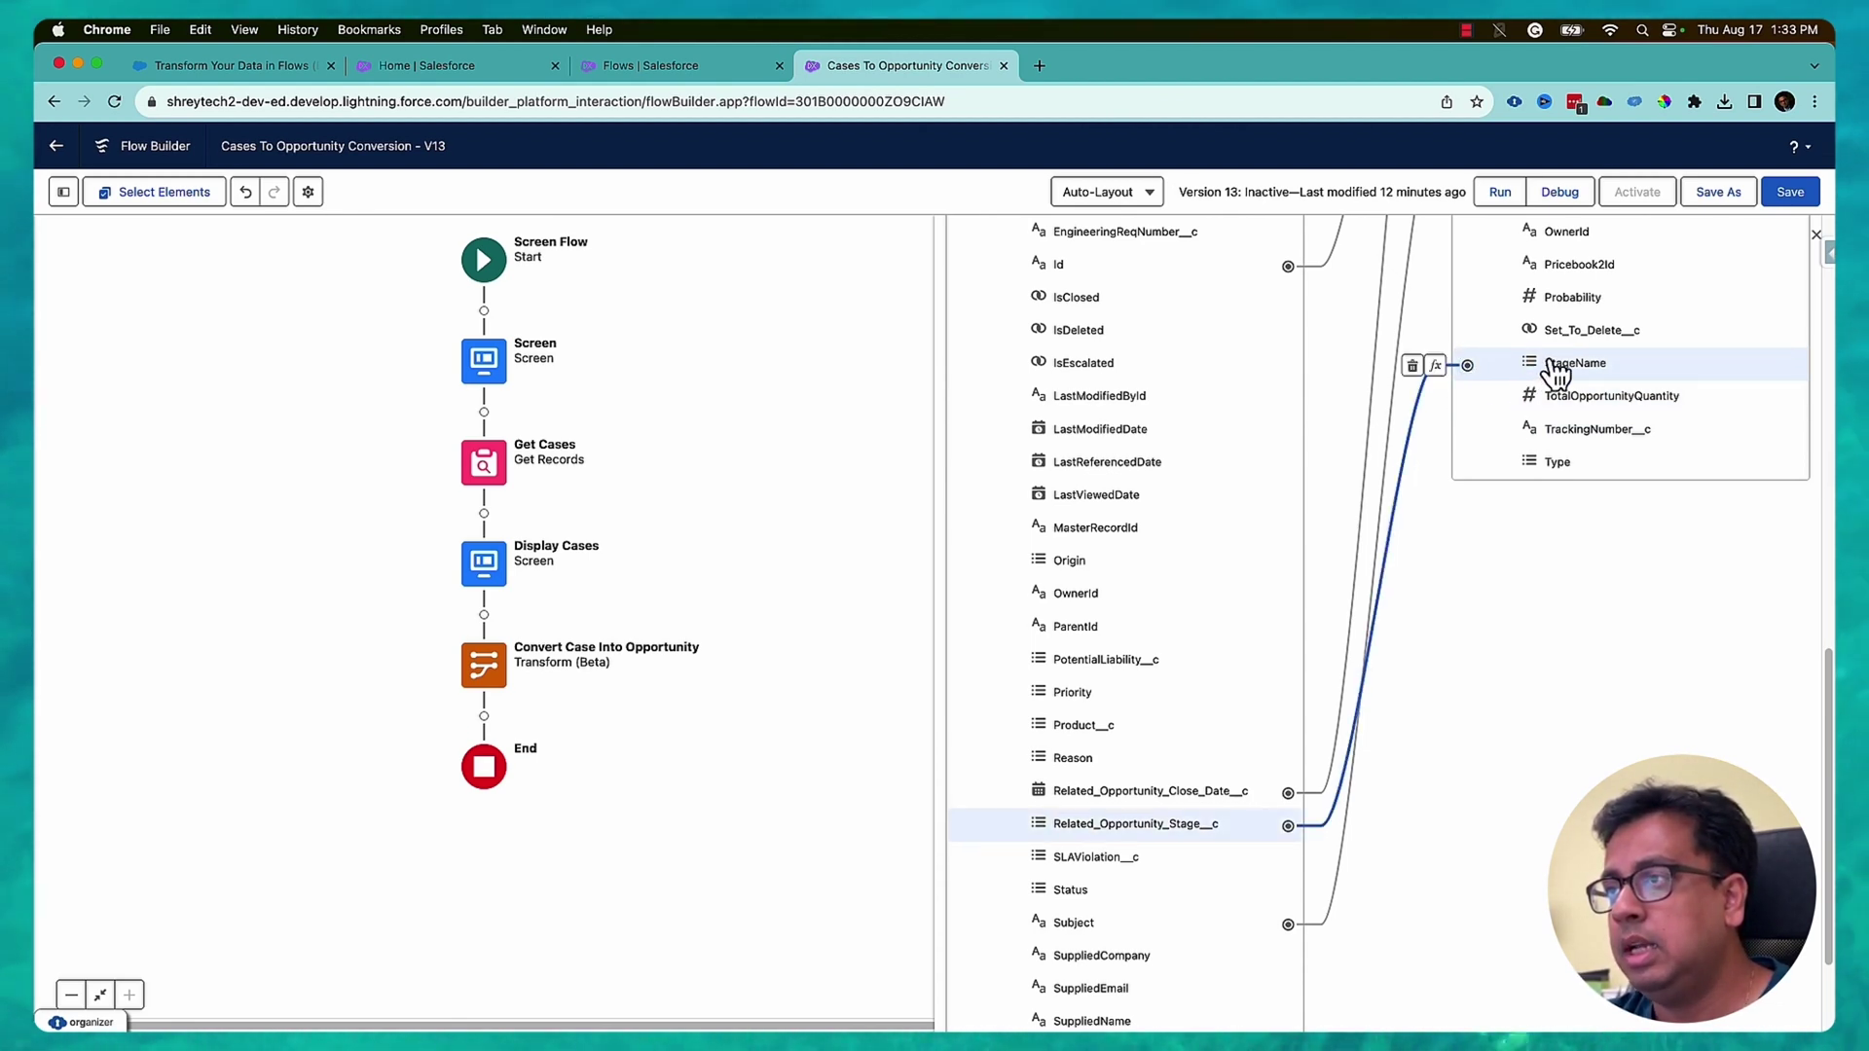
{"action": "left_click", "coordinate": [1438, 367]}
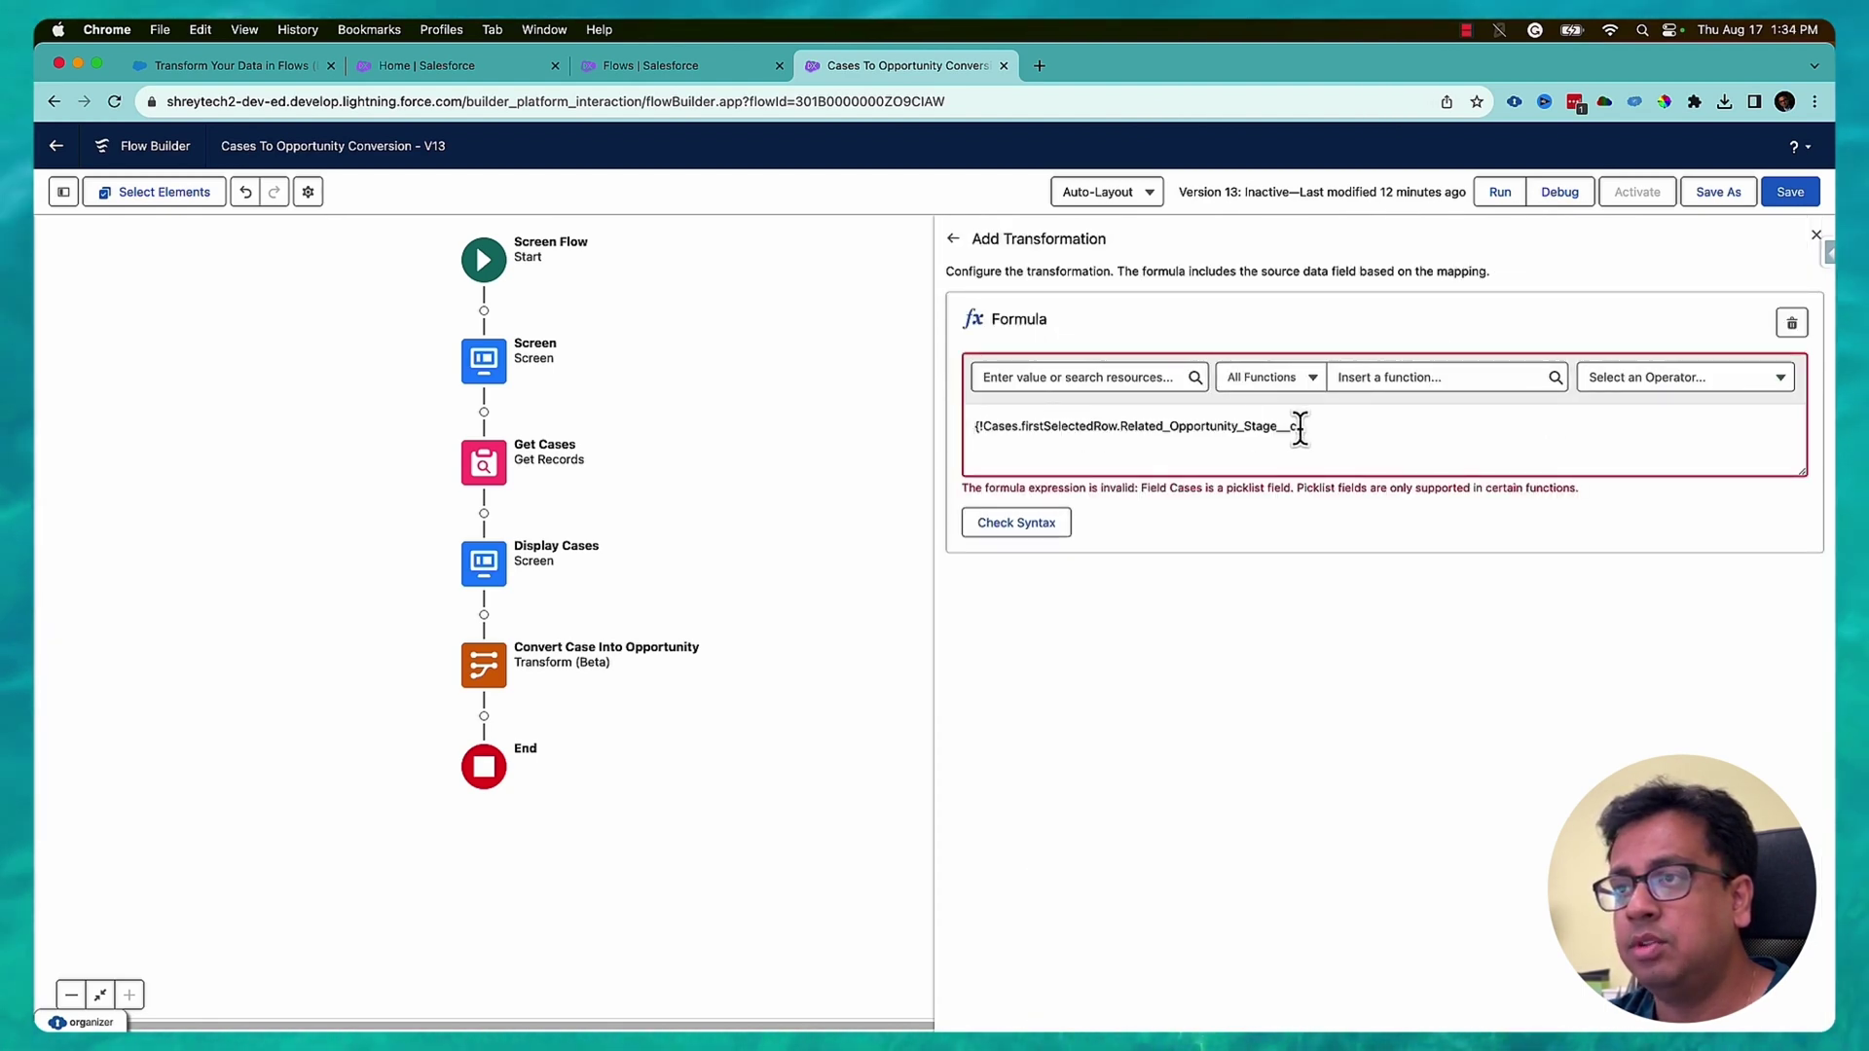
{"action": "left_click", "coordinate": [1815, 236]}
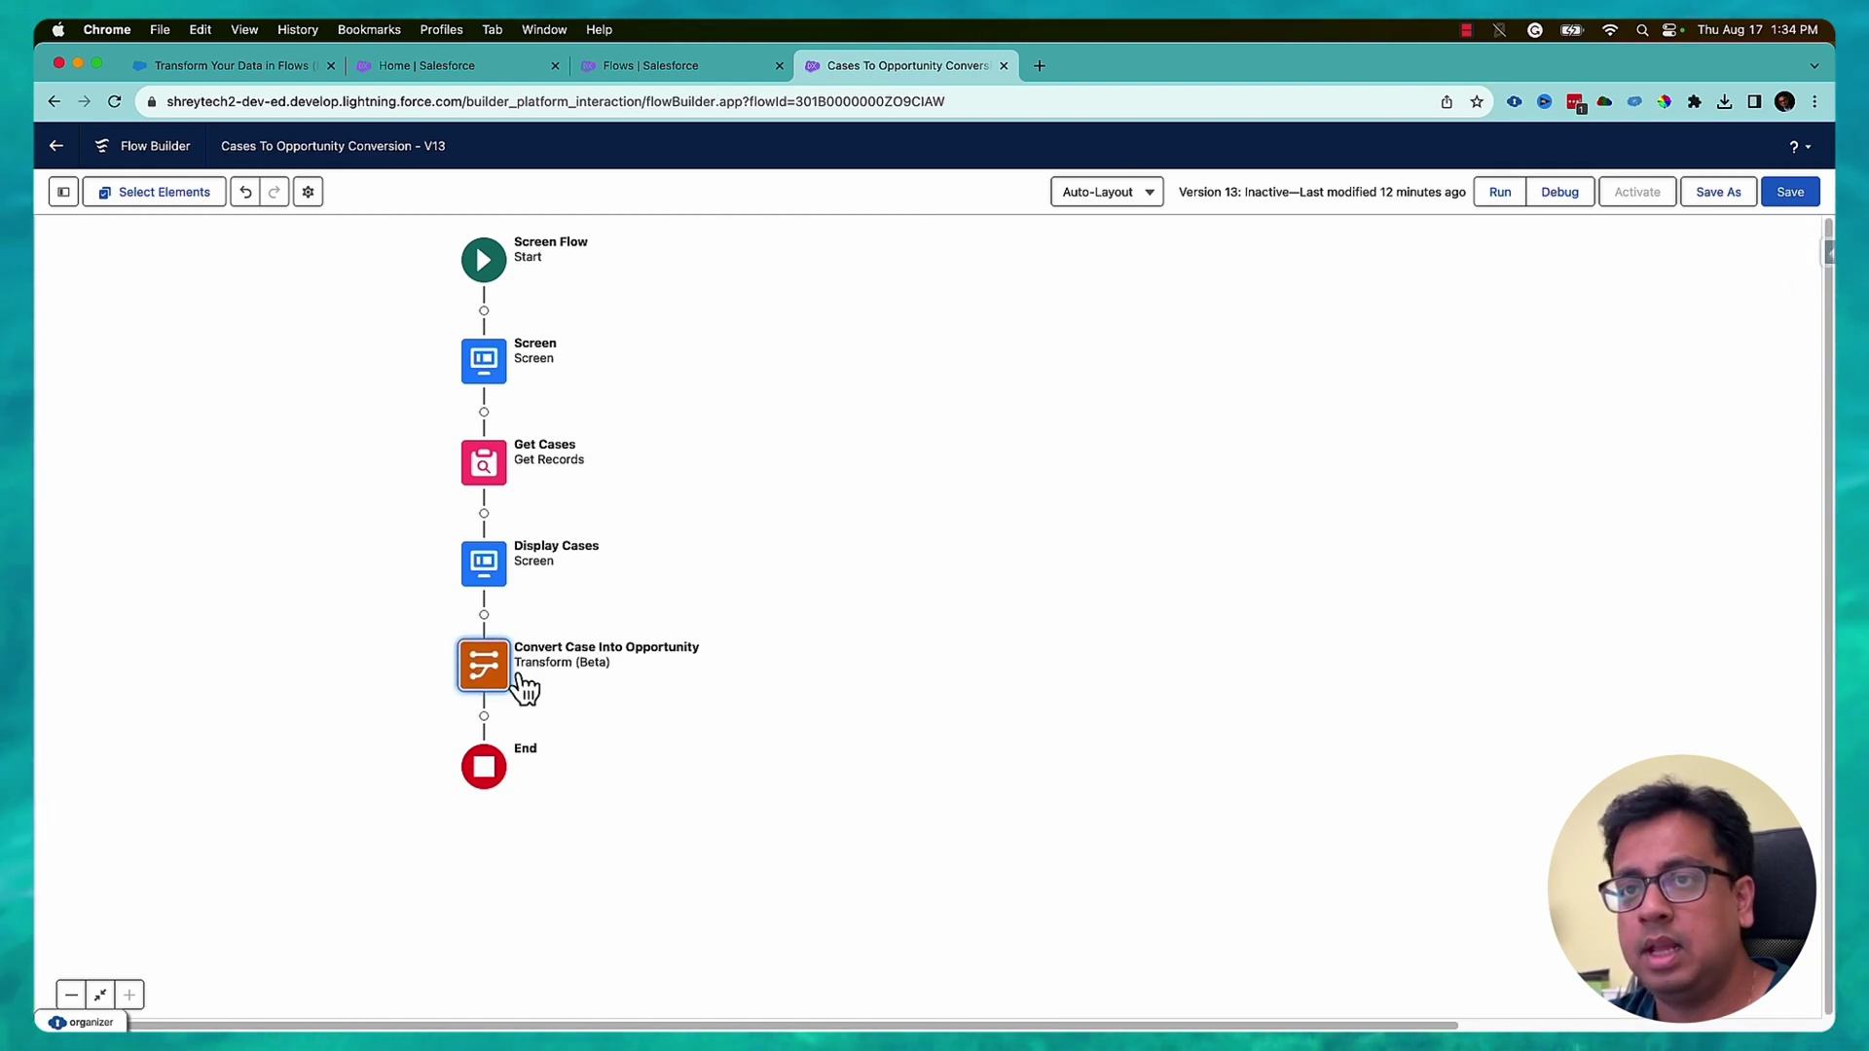
{"action": "left_click", "coordinate": [506, 689]}
{"action": "left_click", "coordinate": [484, 847]}
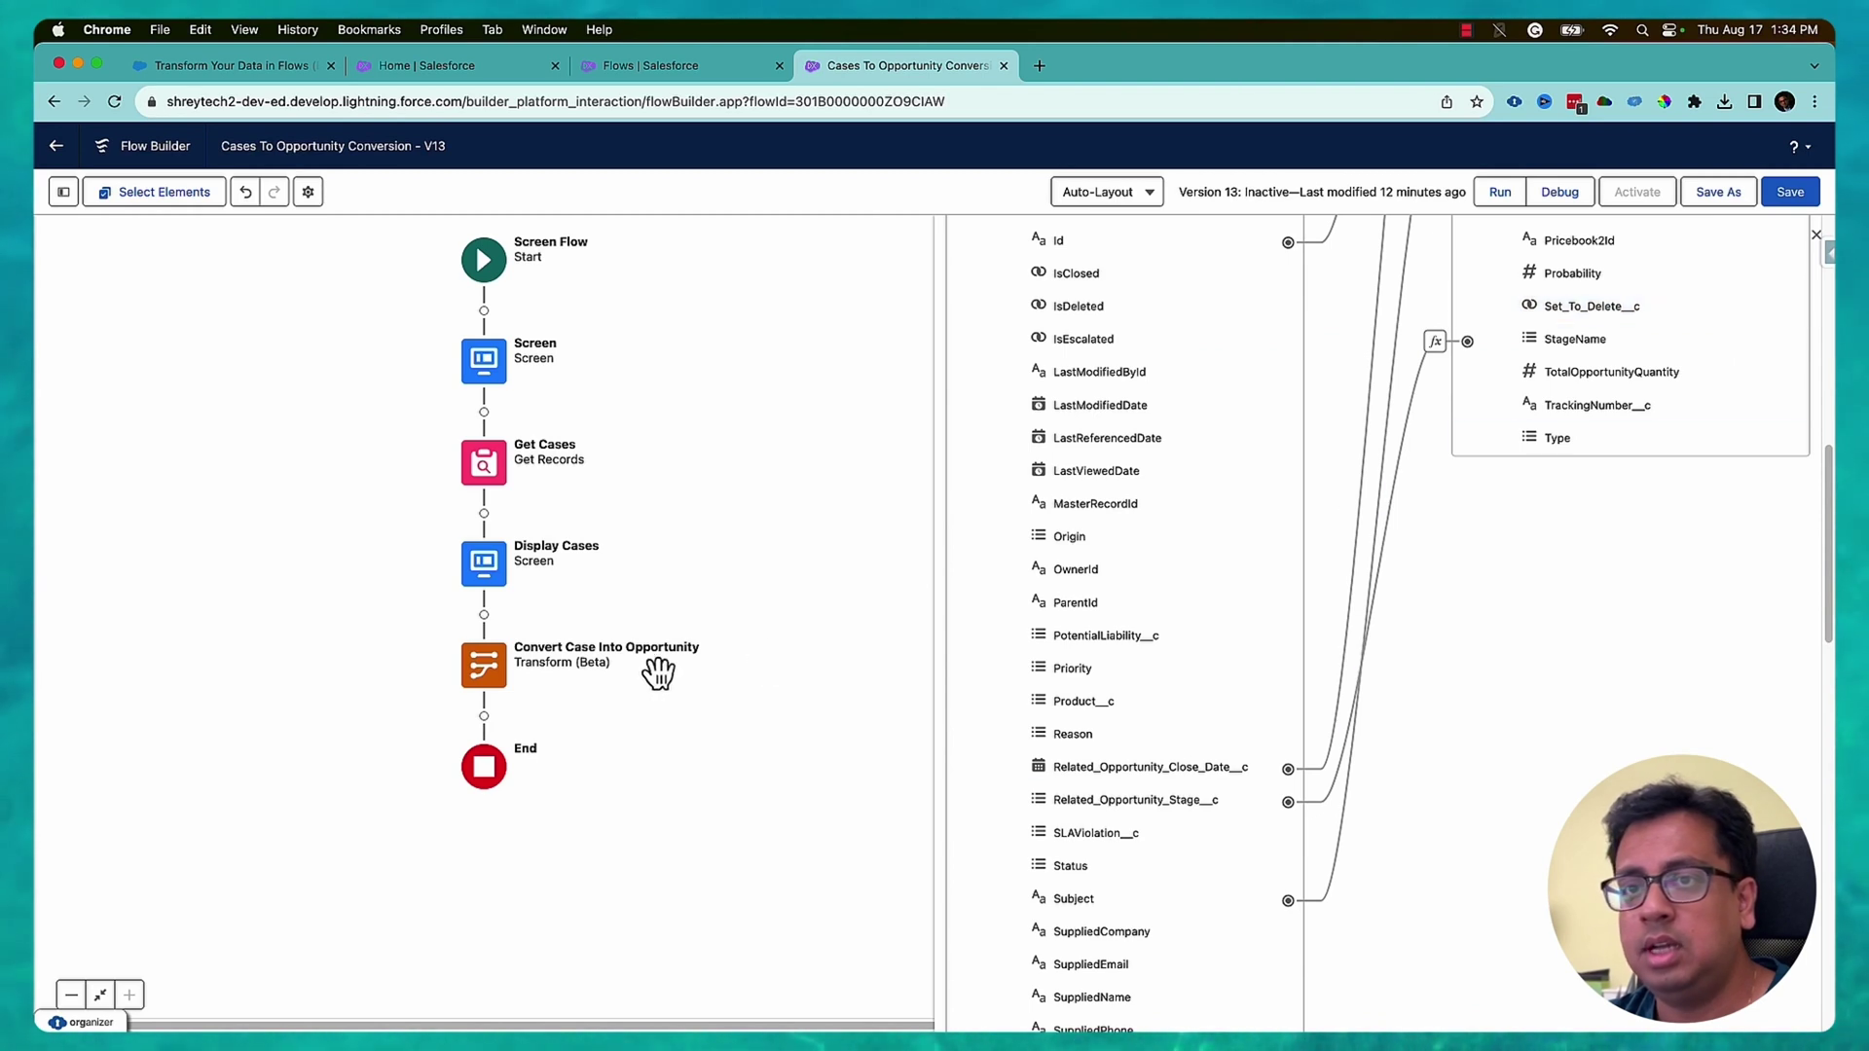
Step: Add a Create Records step 'Create Opportunity' using the Convert Case Into Opportunity output
{"action": "left_click", "coordinate": [484, 717]}
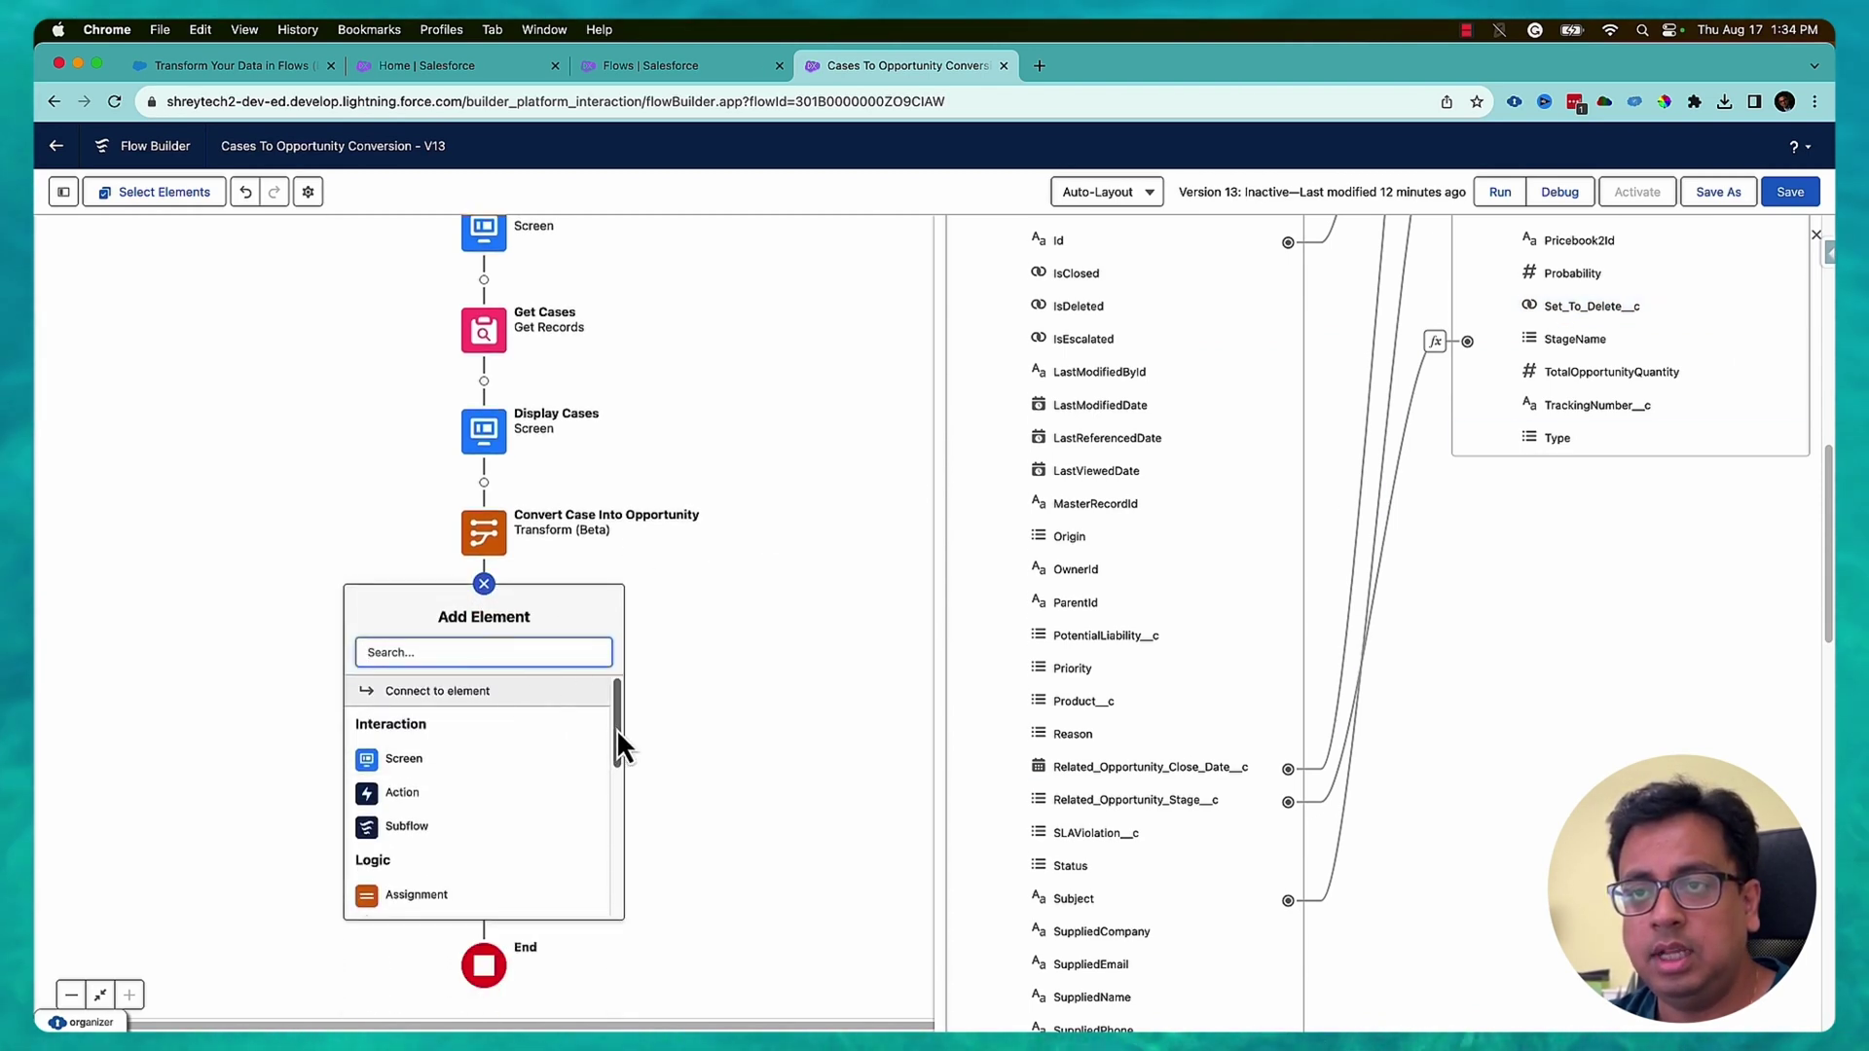
{"action": "left_click_drag", "start_coordinate": [615, 734], "coordinate": [610, 856]}
{"action": "left_click", "coordinate": [428, 800]}
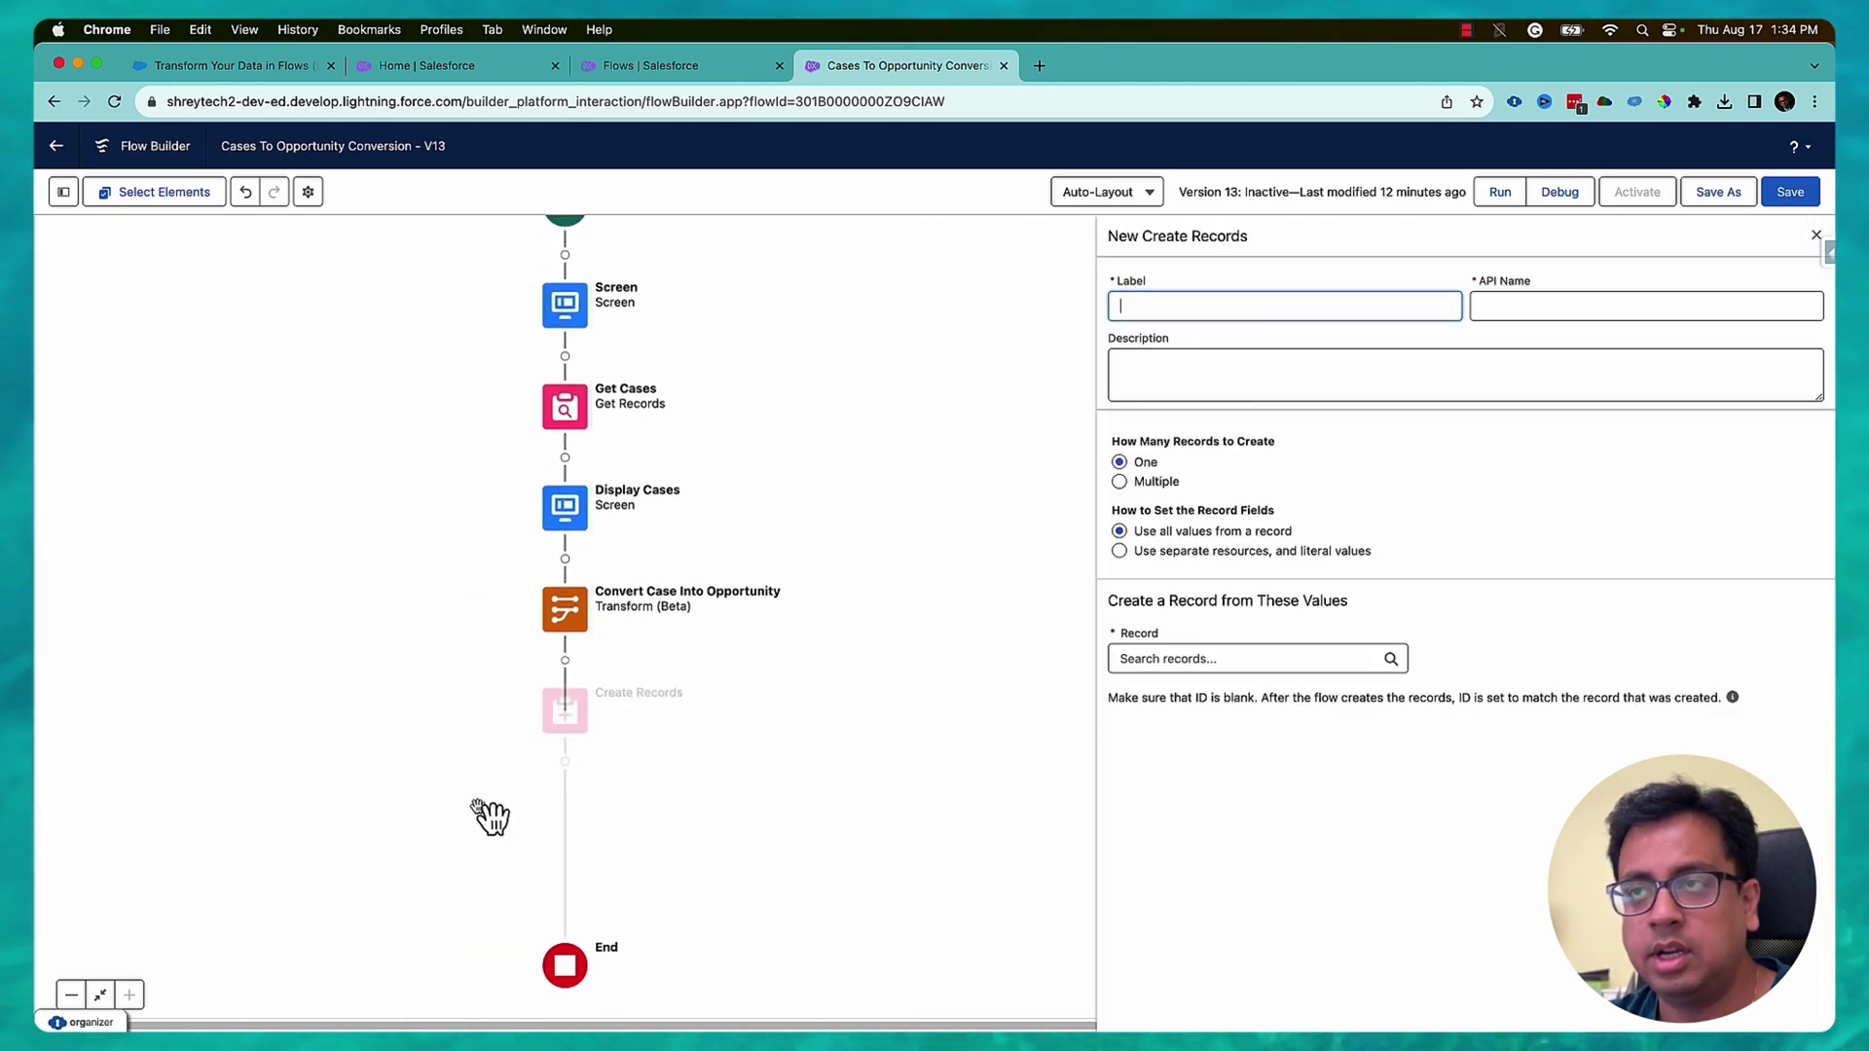
{"action": "type", "text": "Creat"}
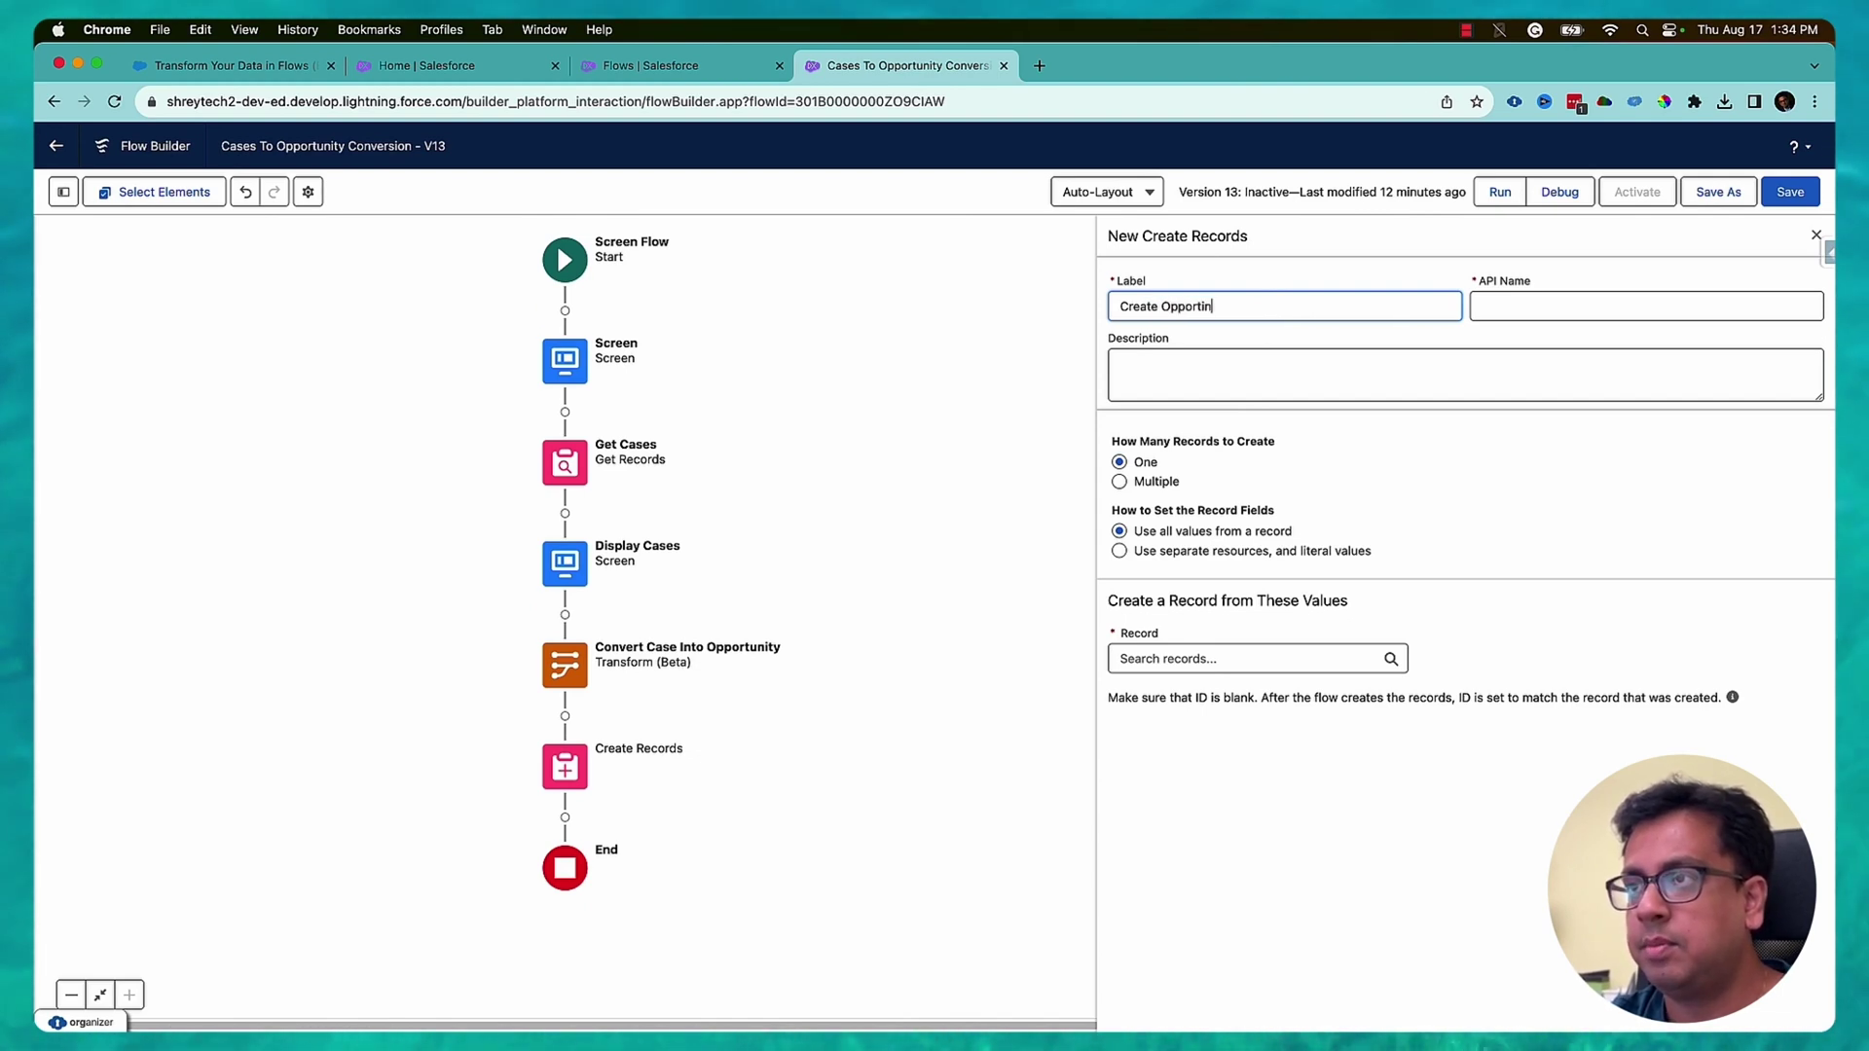
{"action": "type", "text": "e Opportunity"}
{"action": "key", "text": "Tab"}
{"action": "left_click", "coordinate": [1267, 658]}
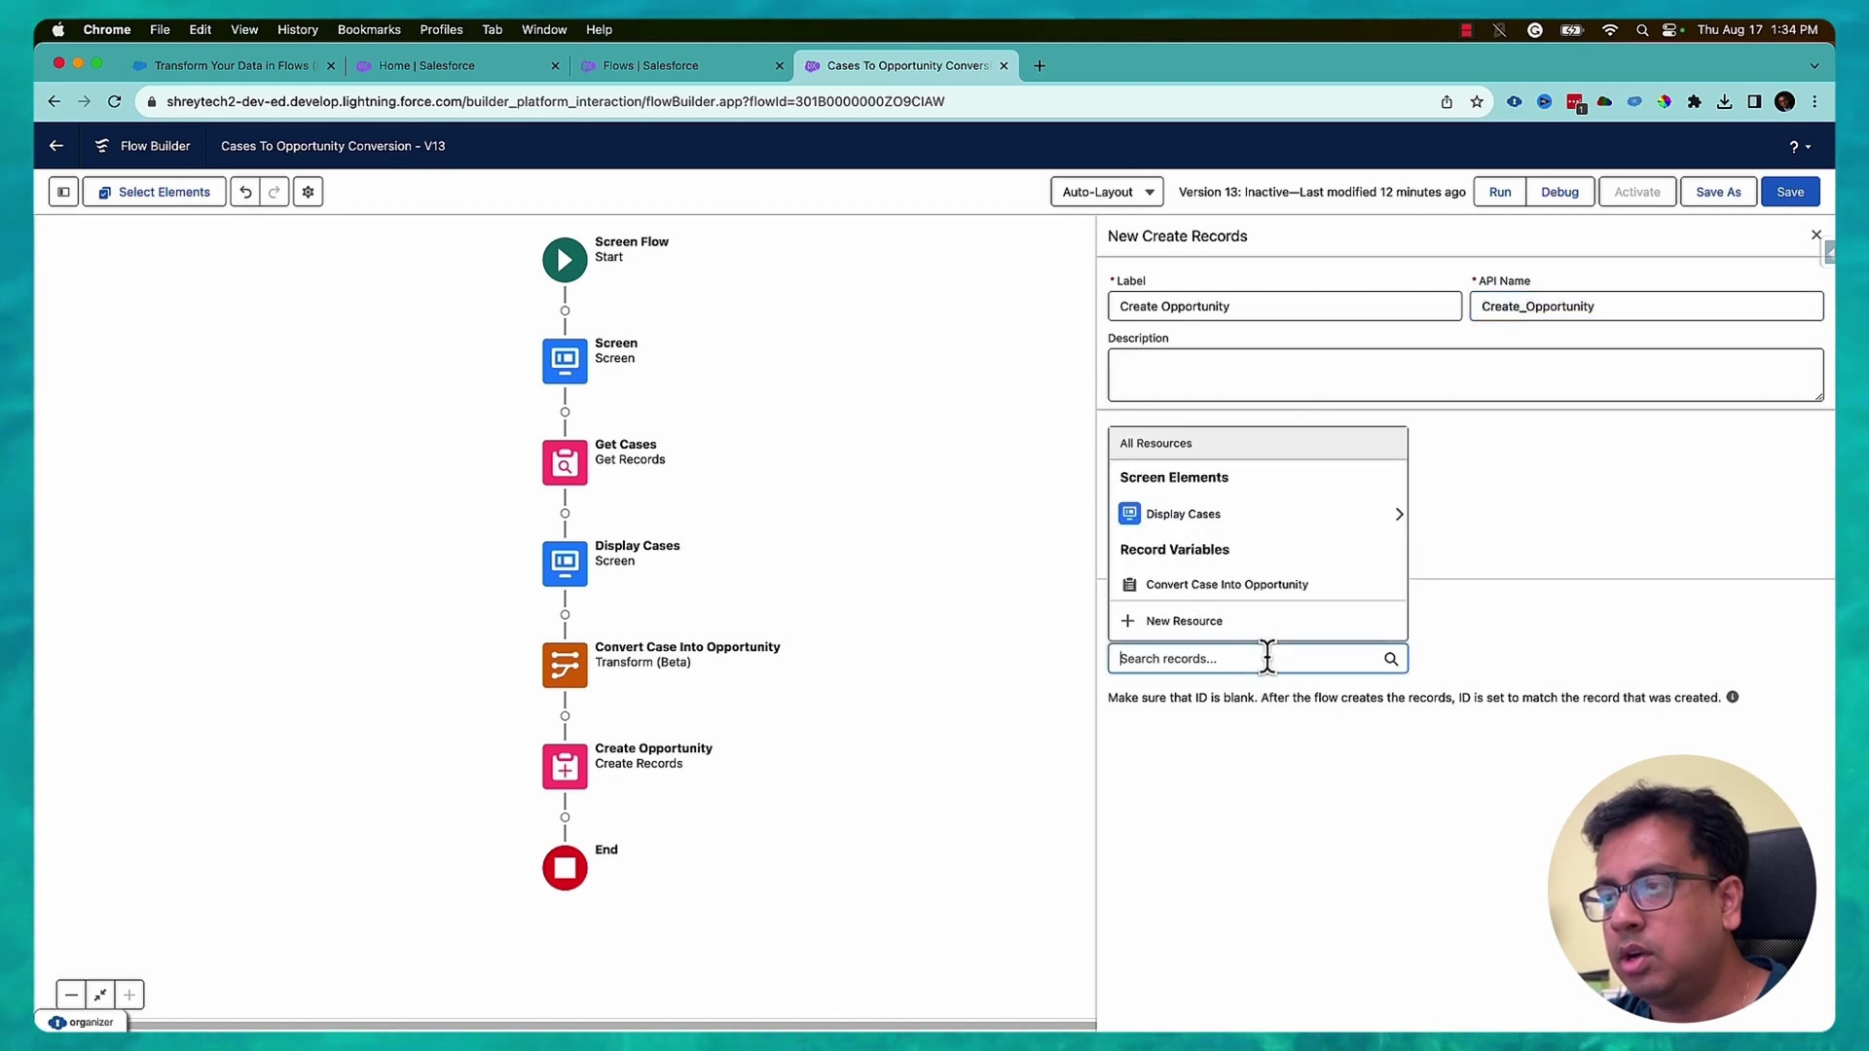
{"action": "left_click", "coordinate": [1264, 585]}
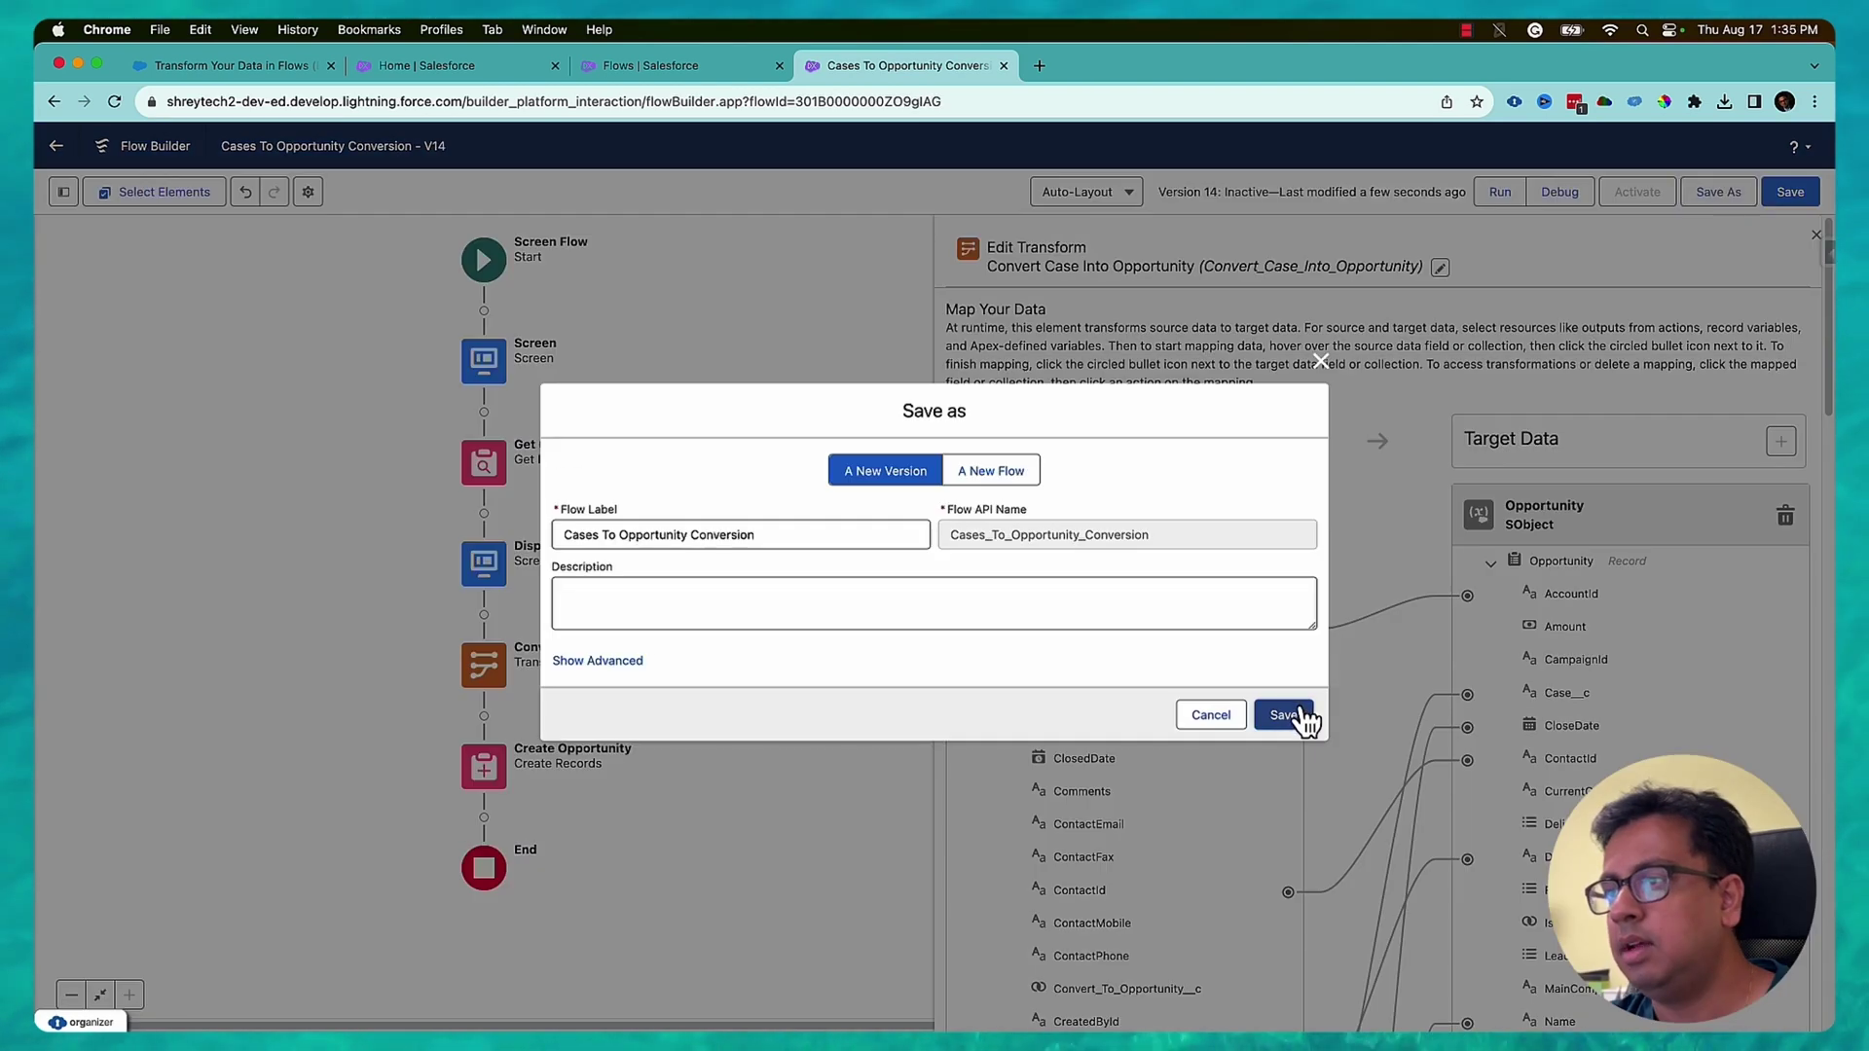
Step: Save the flow as a new version, activate it, and go to the Home page
{"action": "left_click", "coordinate": [1298, 713]}
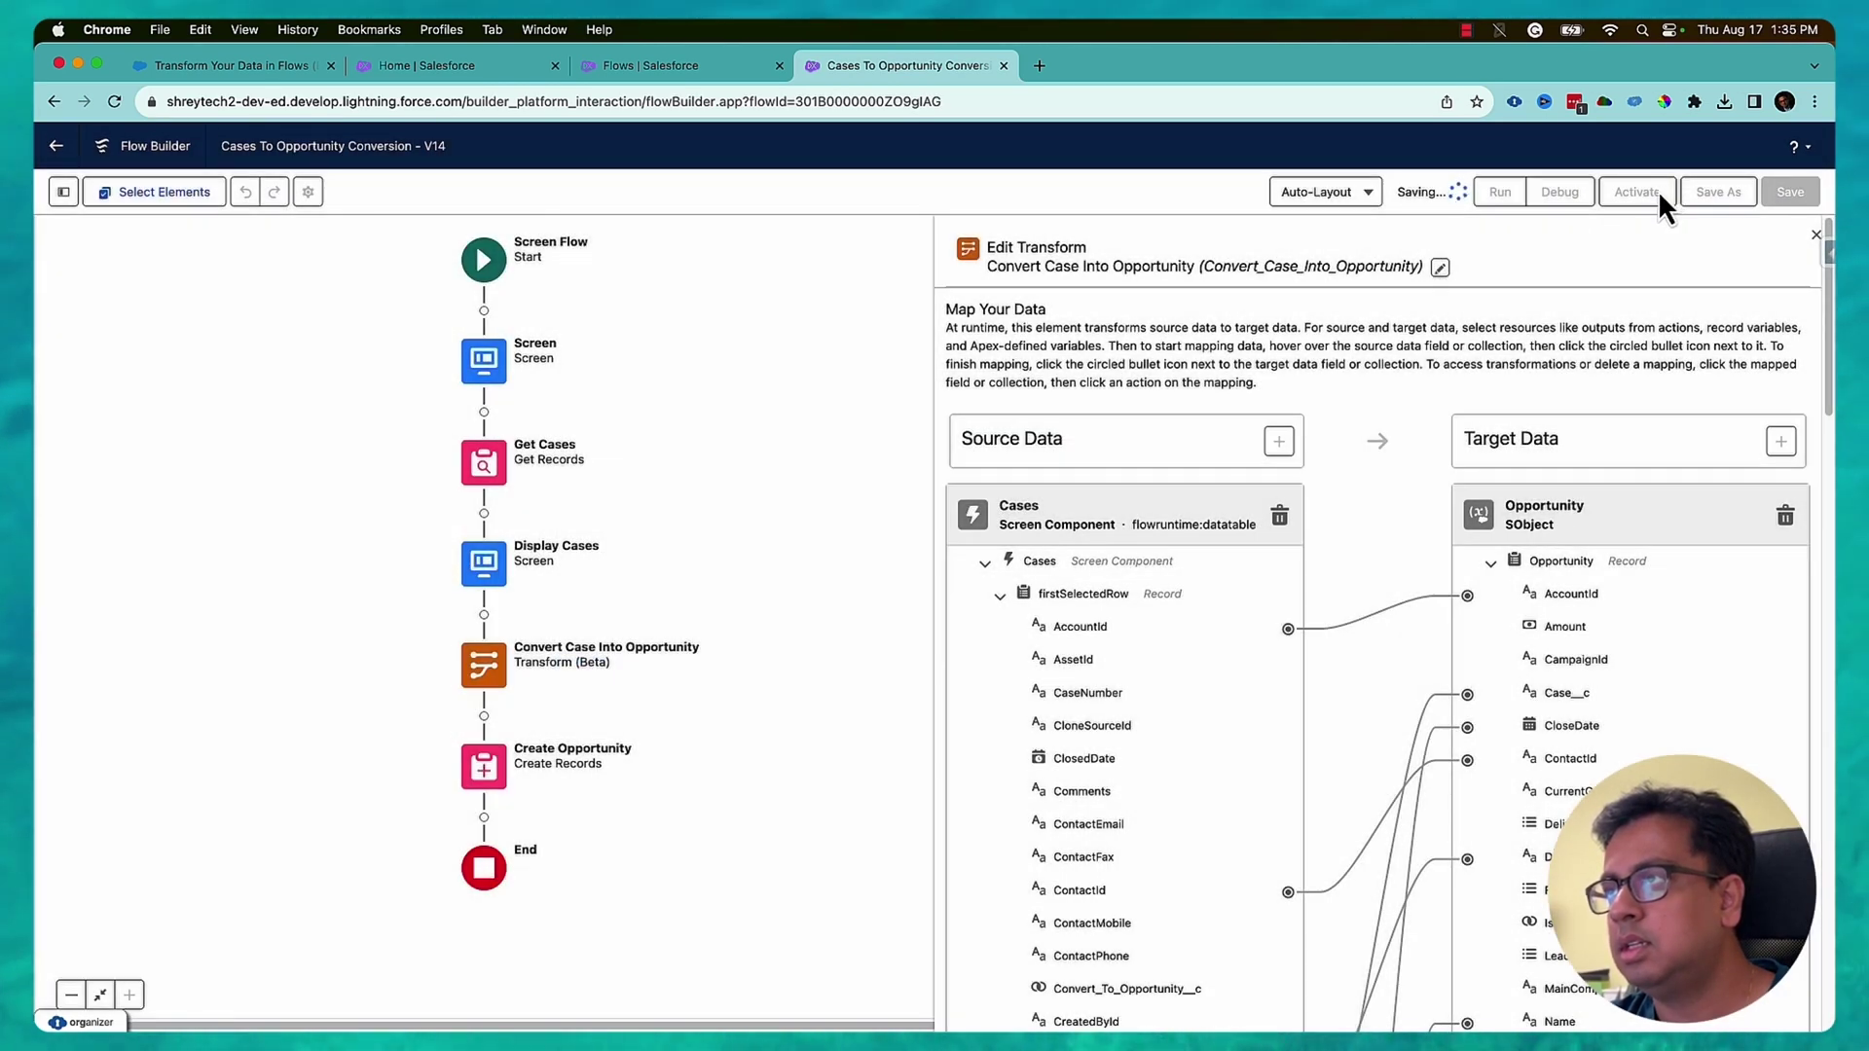
{"action": "left_click", "coordinate": [1659, 199]}
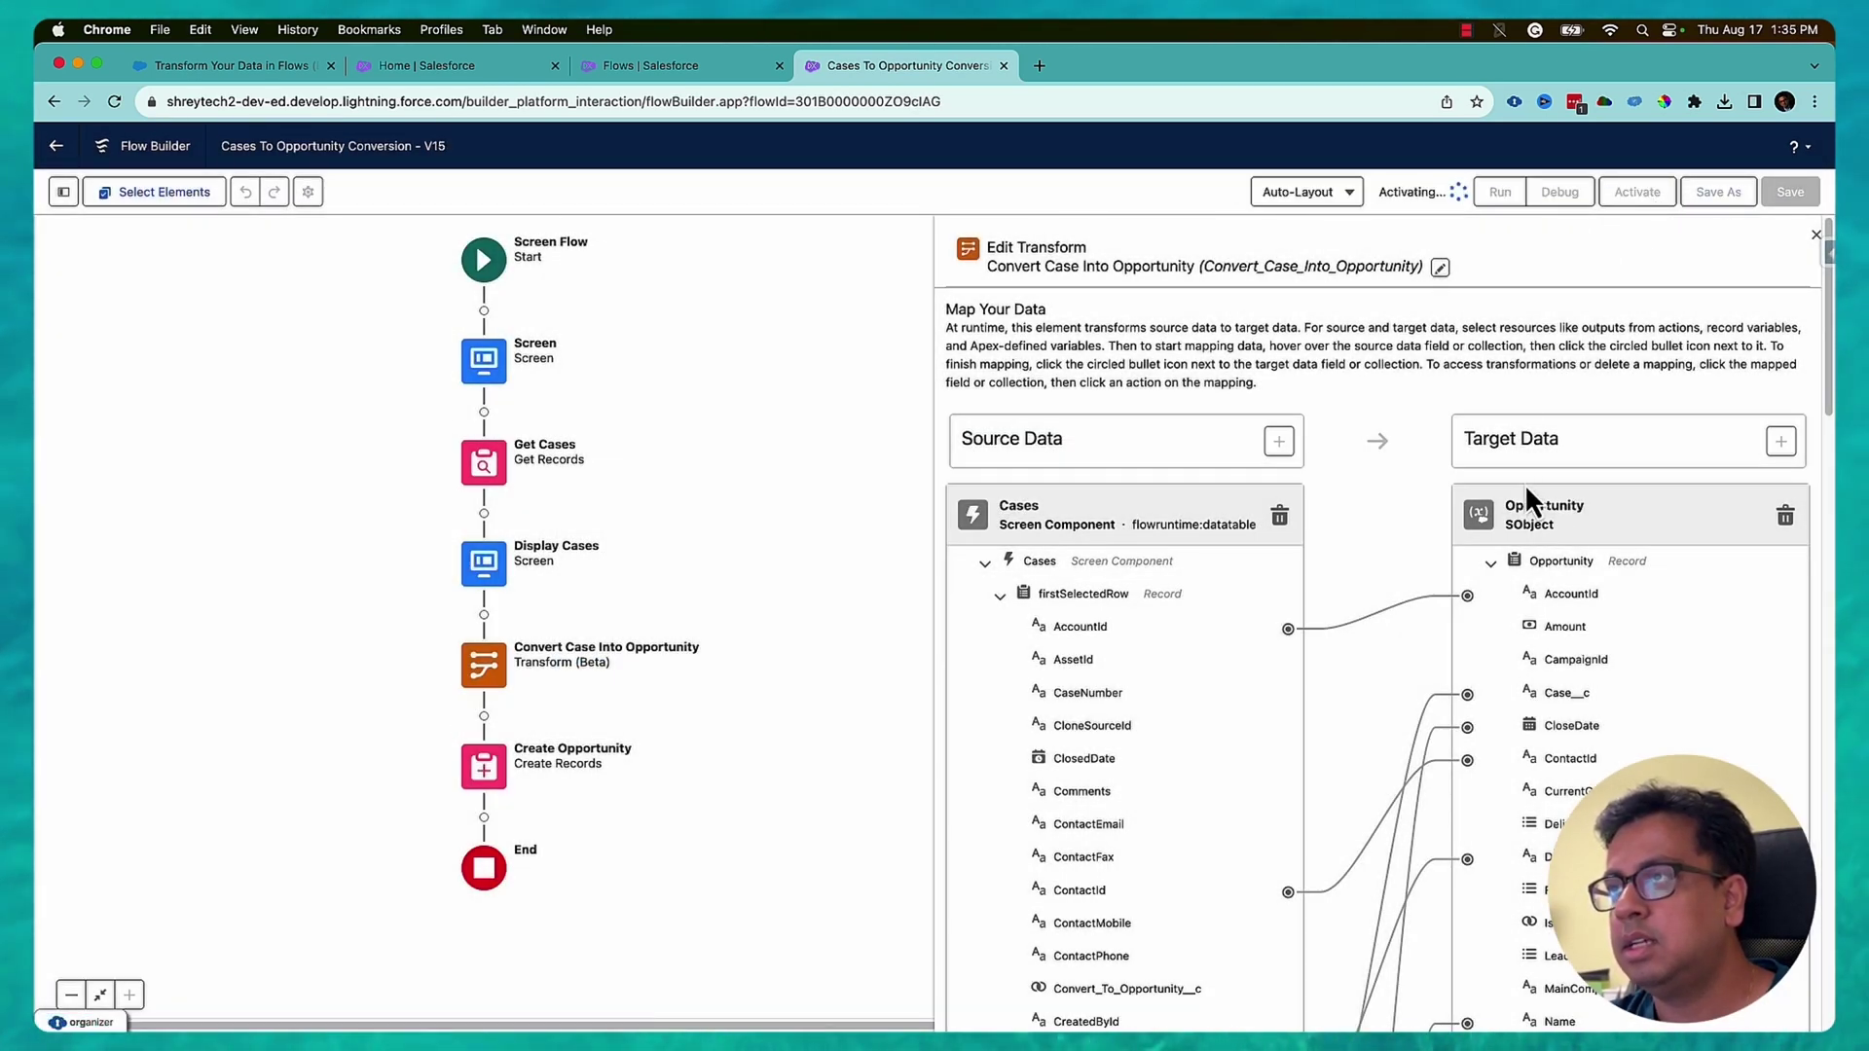
{"action": "left_click", "coordinate": [475, 68]}
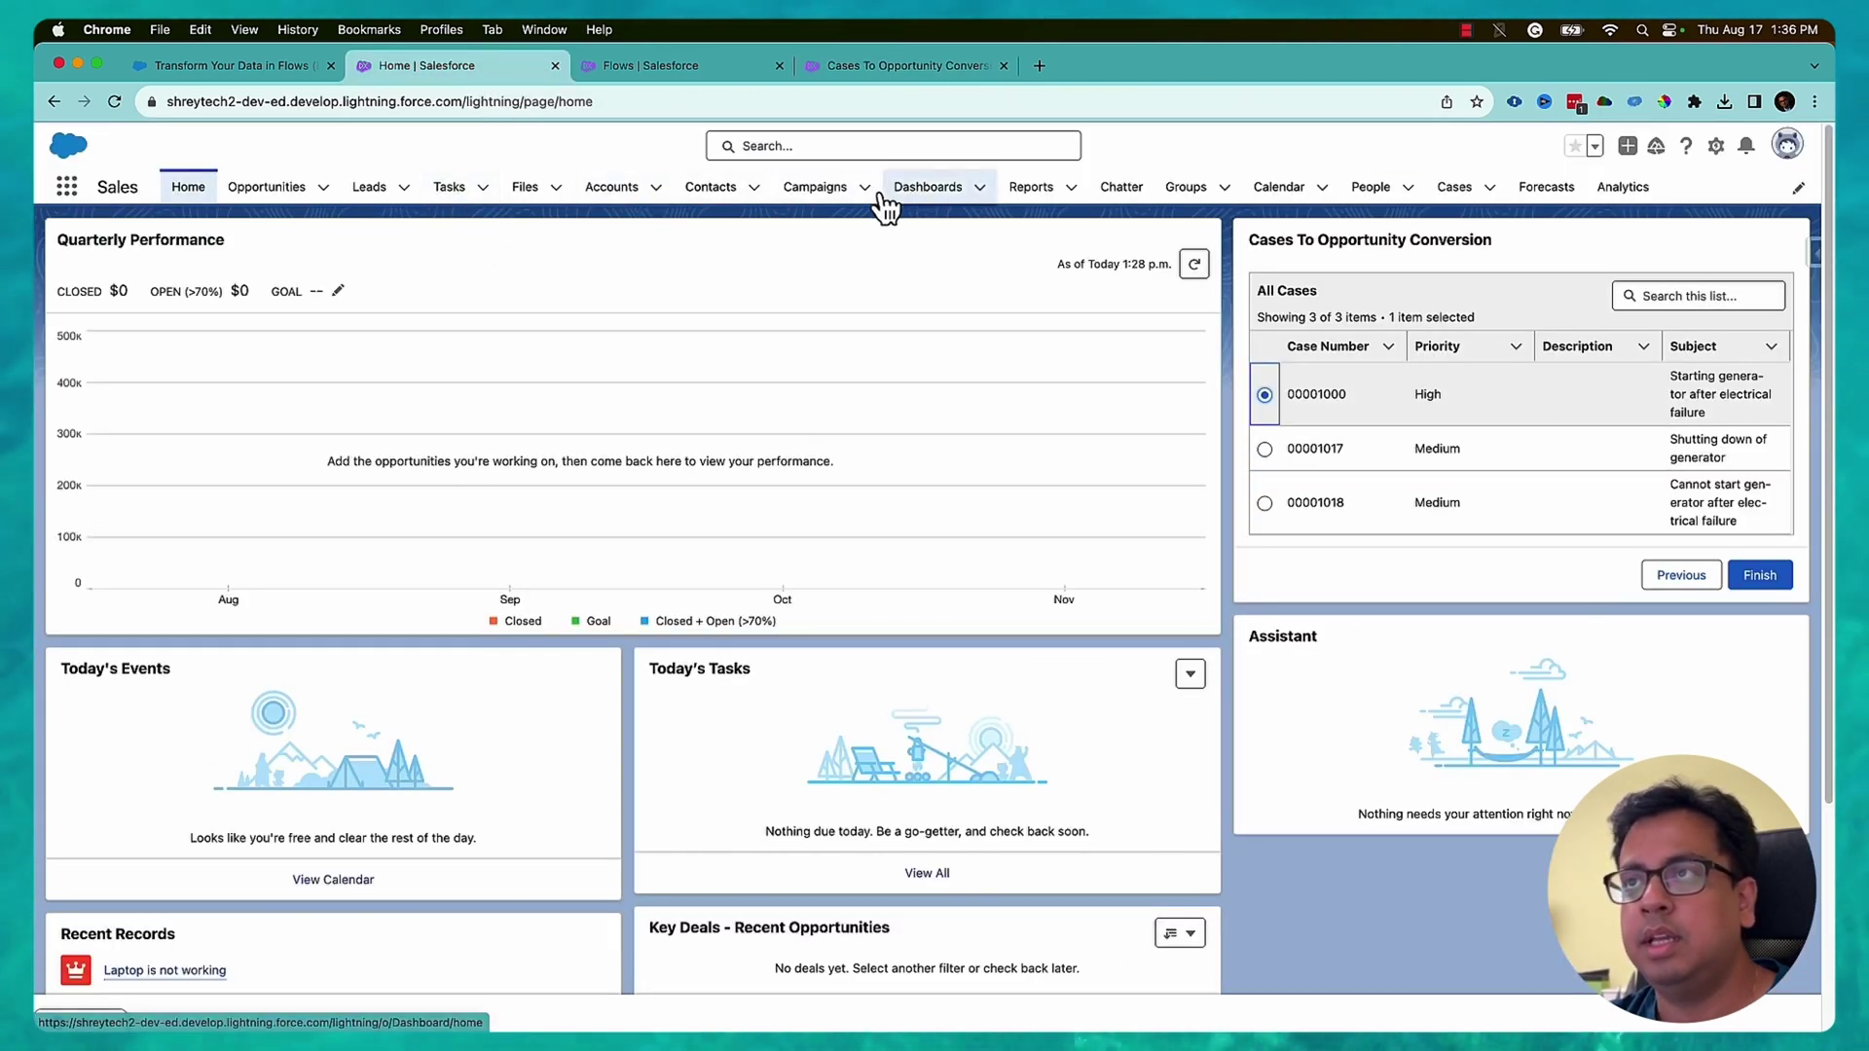
Step: Start a new case with a contact, account Edge Communications and case origin Phone
{"action": "left_click", "coordinate": [1460, 194]}
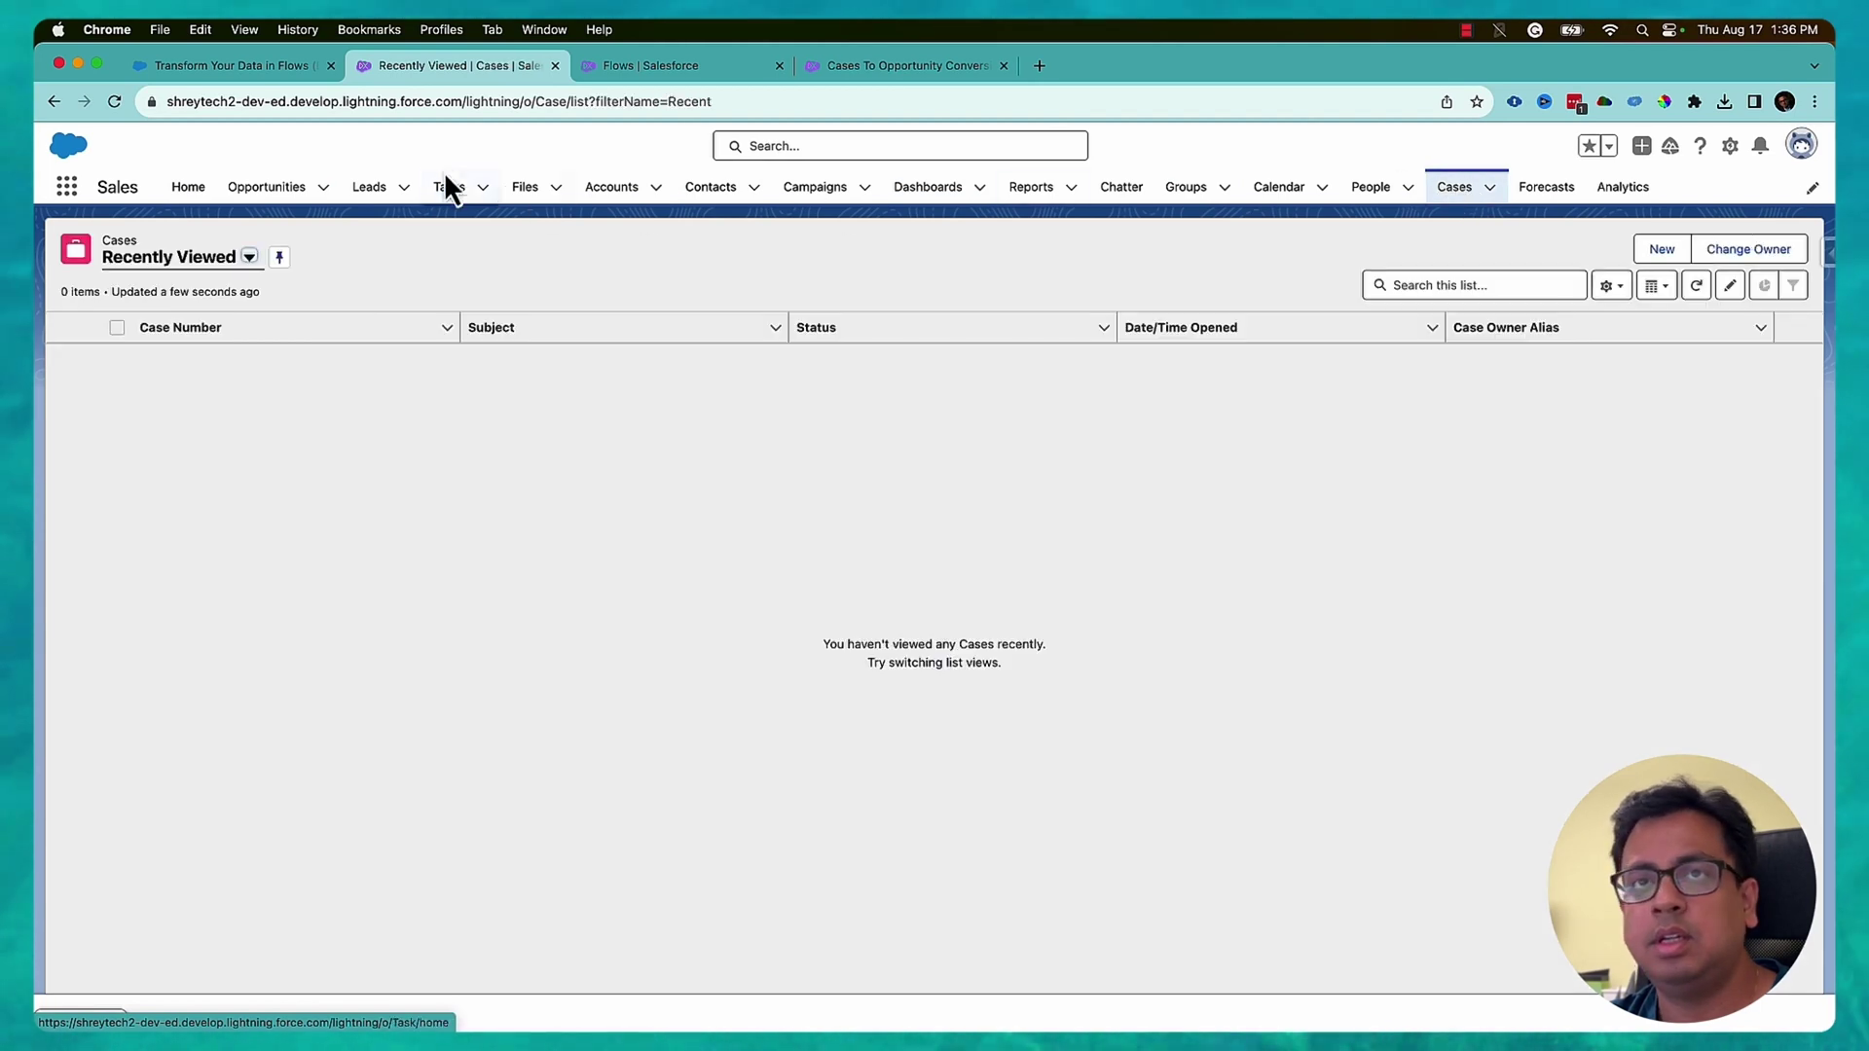
{"action": "left_click", "coordinate": [1660, 250]}
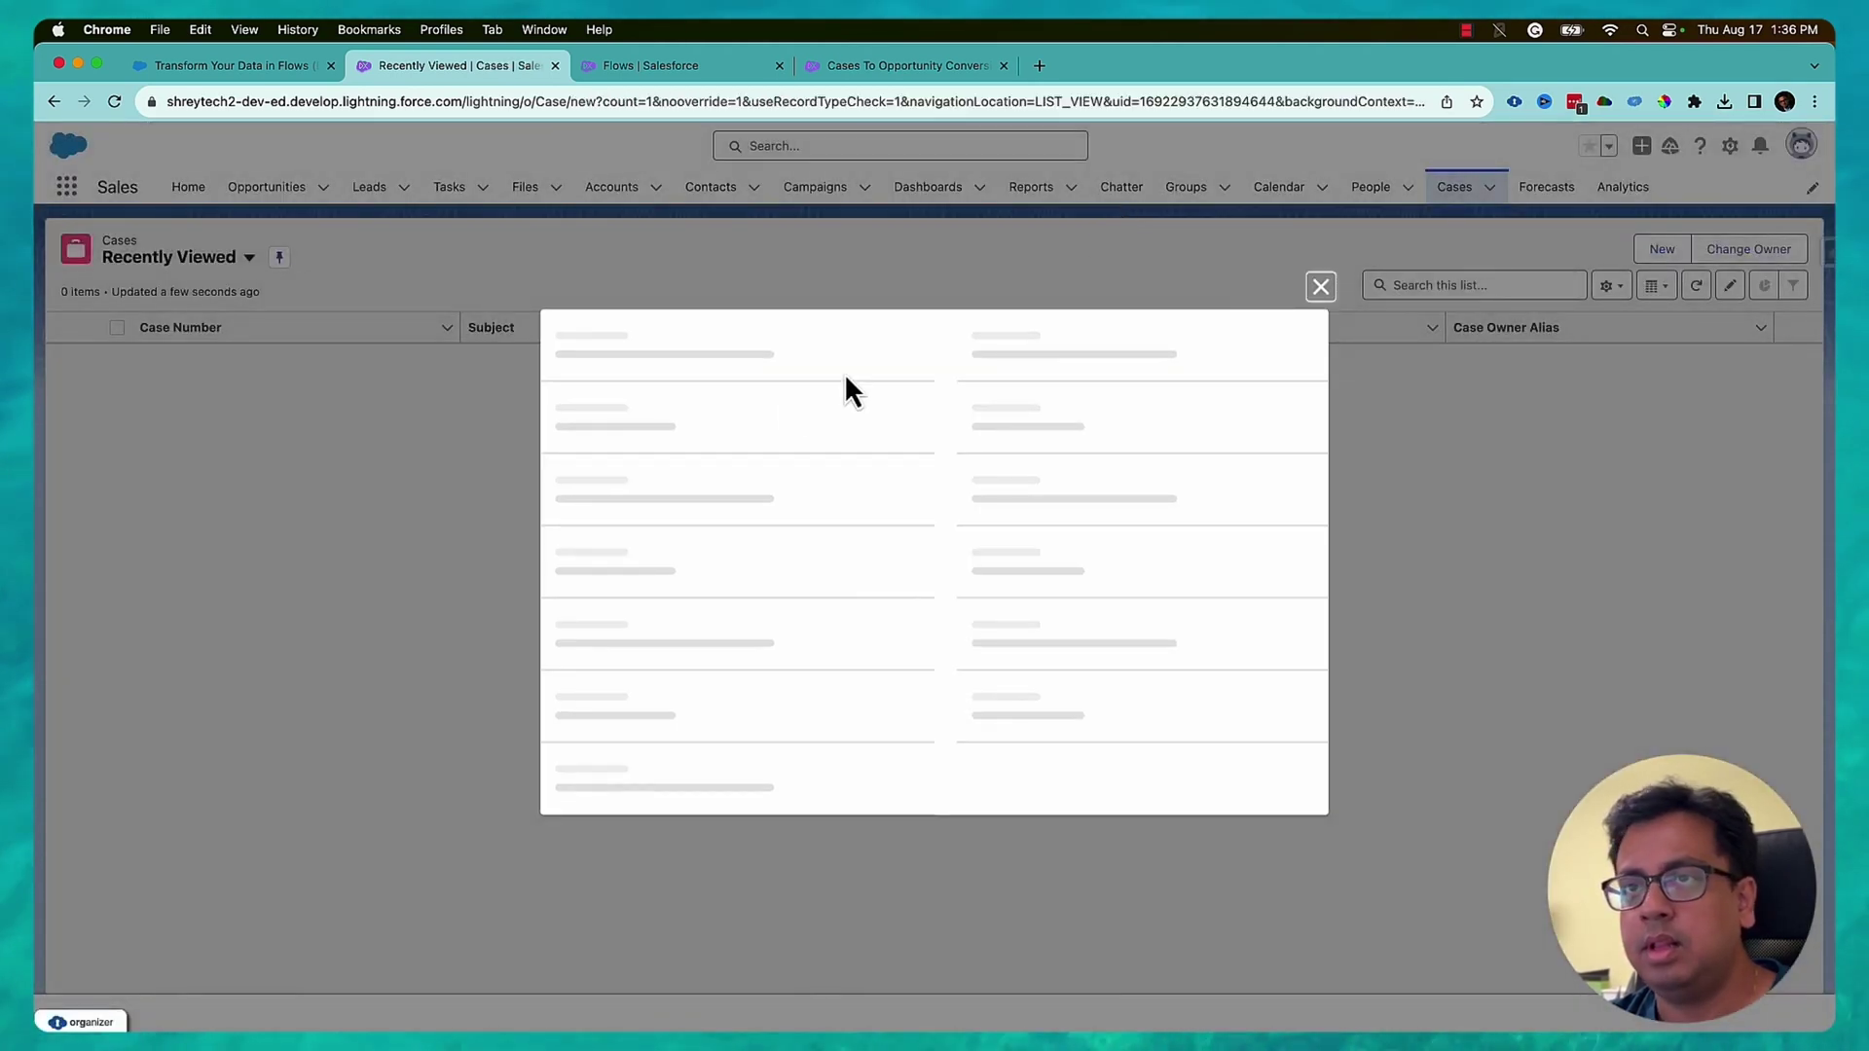
{"action": "left_click", "coordinate": [712, 459]}
{"action": "type", "text": "Rose"}
{"action": "left_click", "coordinate": [657, 518]}
{"action": "left_click", "coordinate": [655, 518]}
{"action": "left_click", "coordinate": [680, 587]}
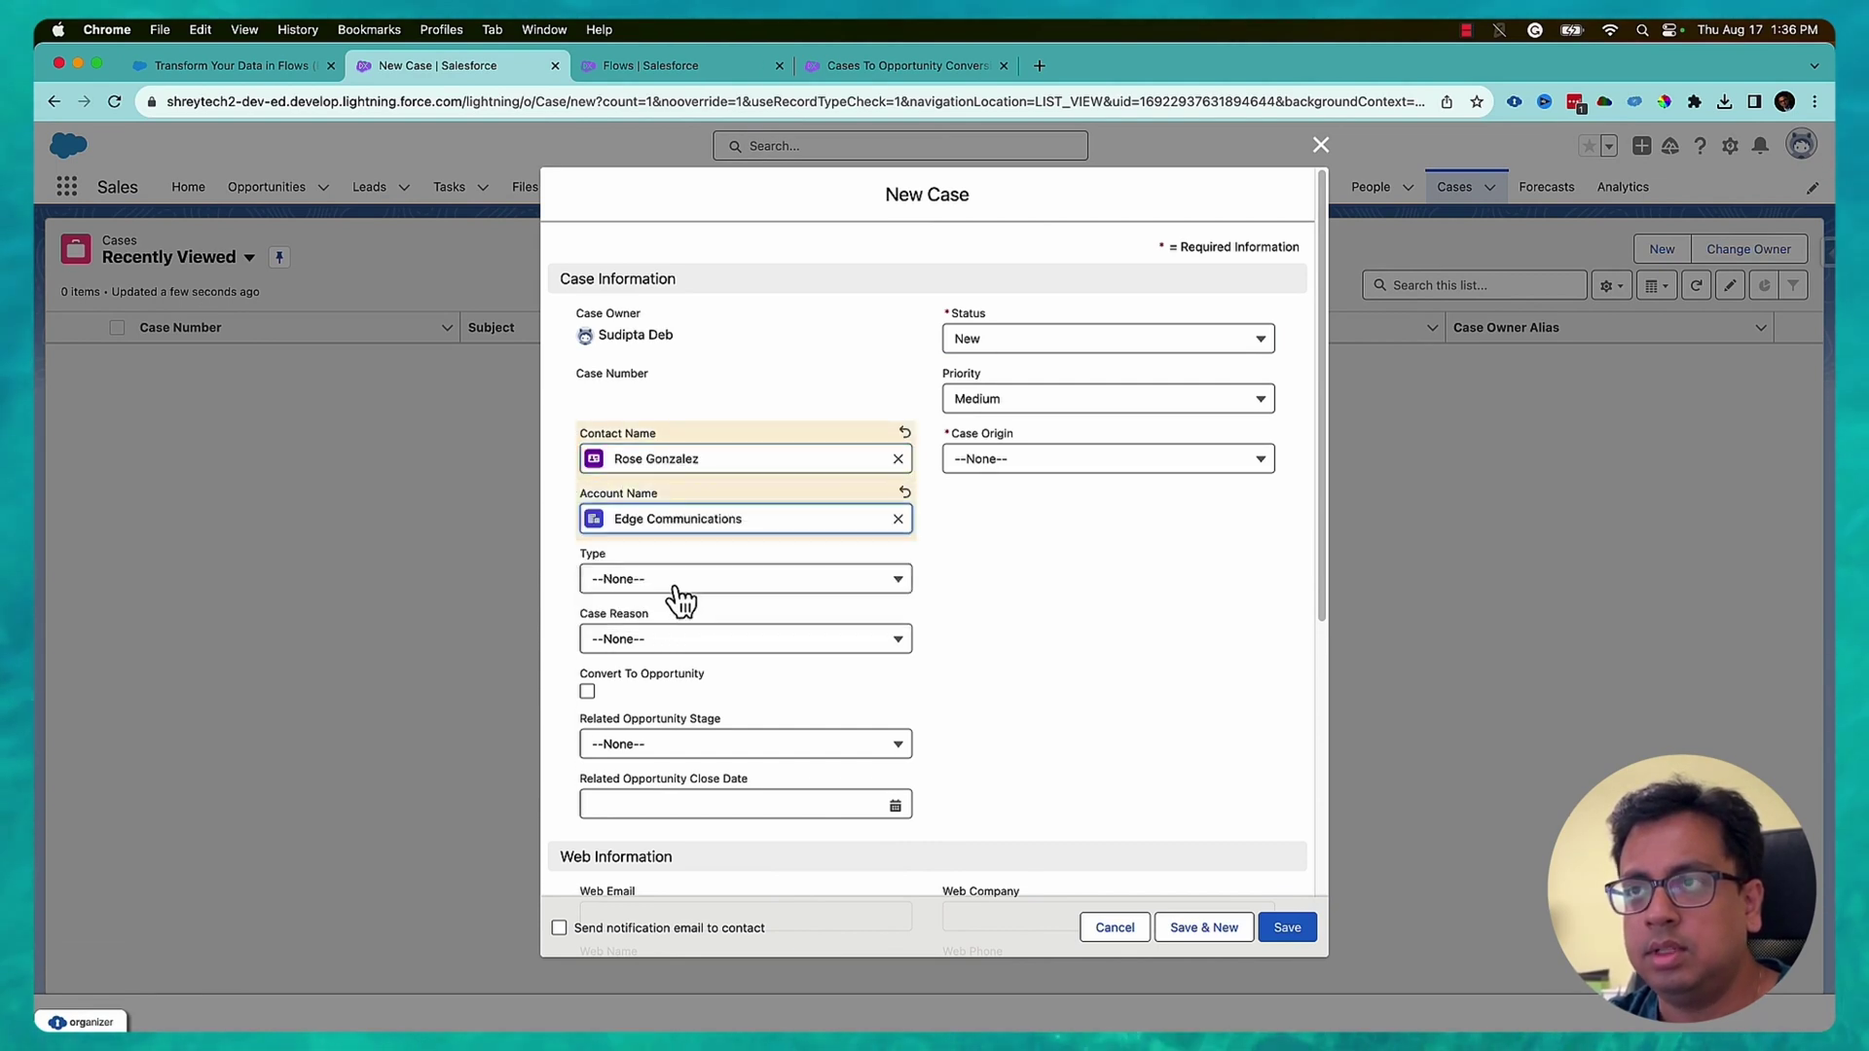
{"action": "left_click", "coordinate": [1022, 464]}
{"action": "left_click", "coordinate": [1020, 526]}
Step: Set stage Prospecting, close date 2023-08-31, subject and description 'Macbook slow', and save
{"action": "scroll", "coordinate": [769, 635], "scroll_direction": "down", "scroll_amount": 3}
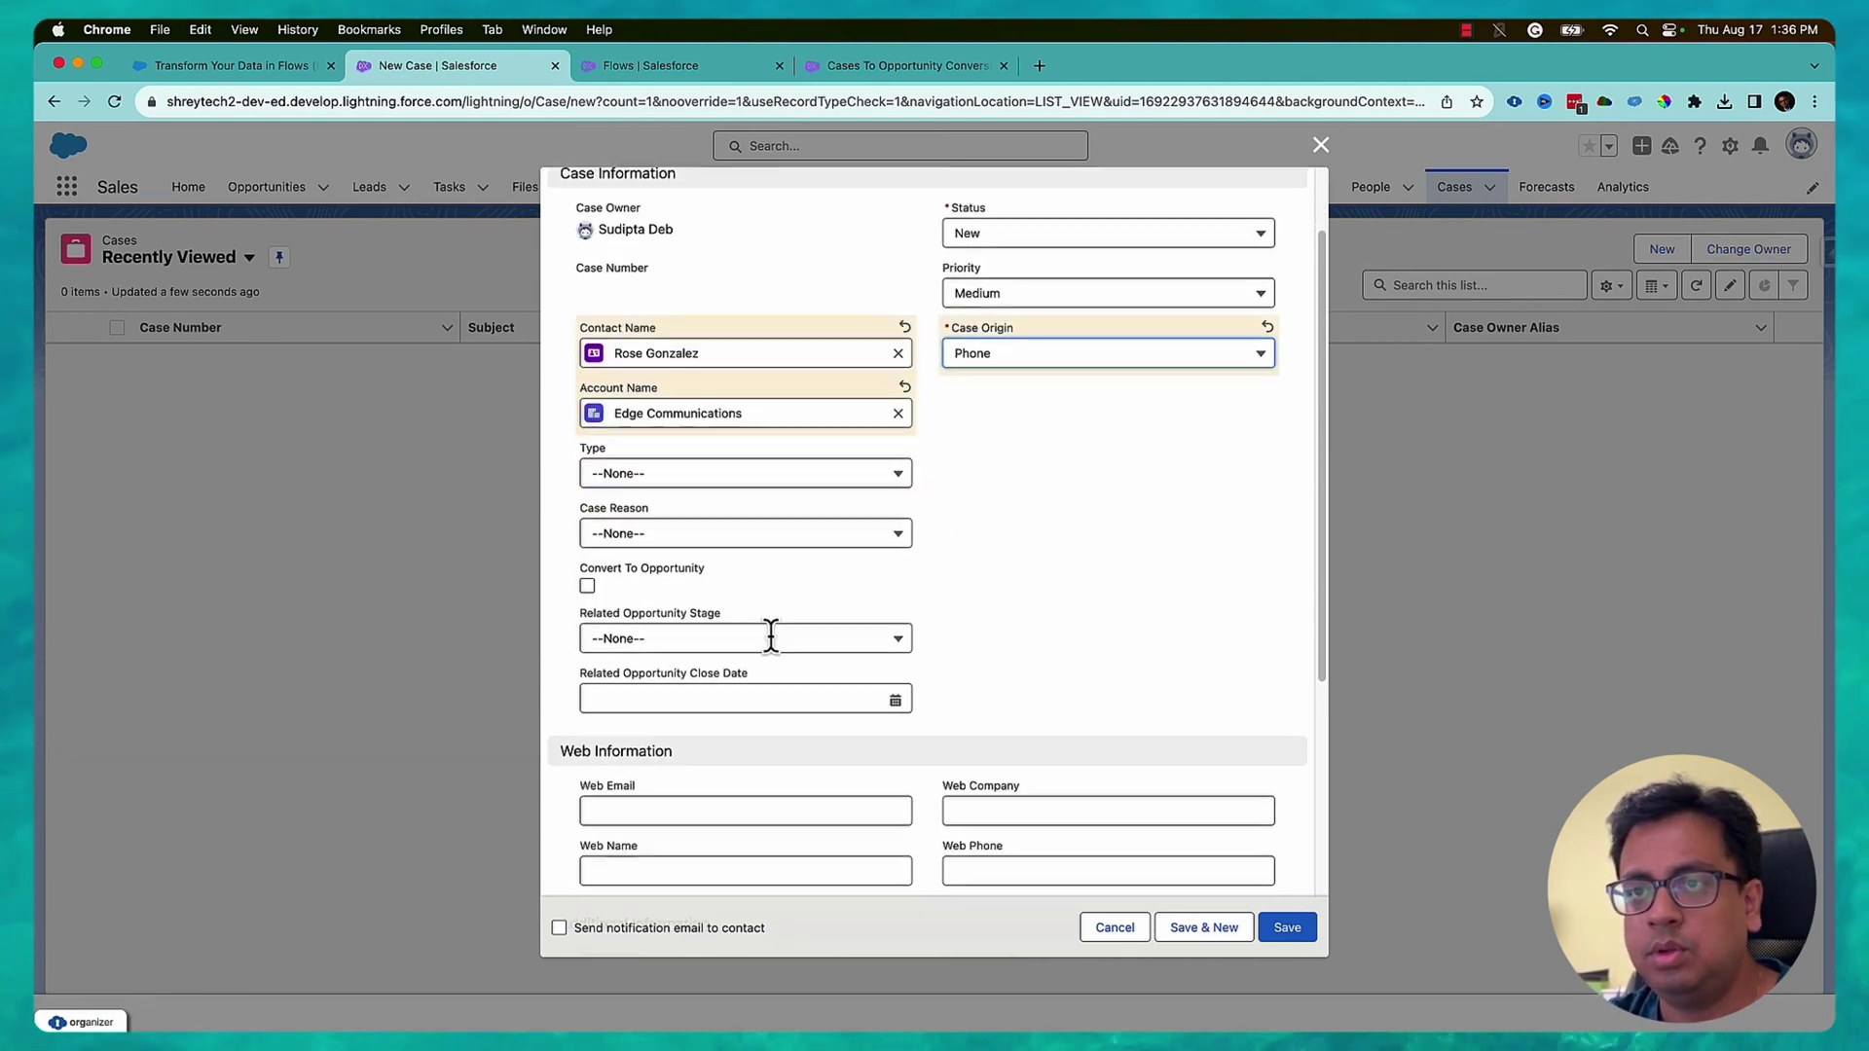
{"action": "left_click", "coordinate": [706, 526]}
{"action": "left_click", "coordinate": [728, 596]}
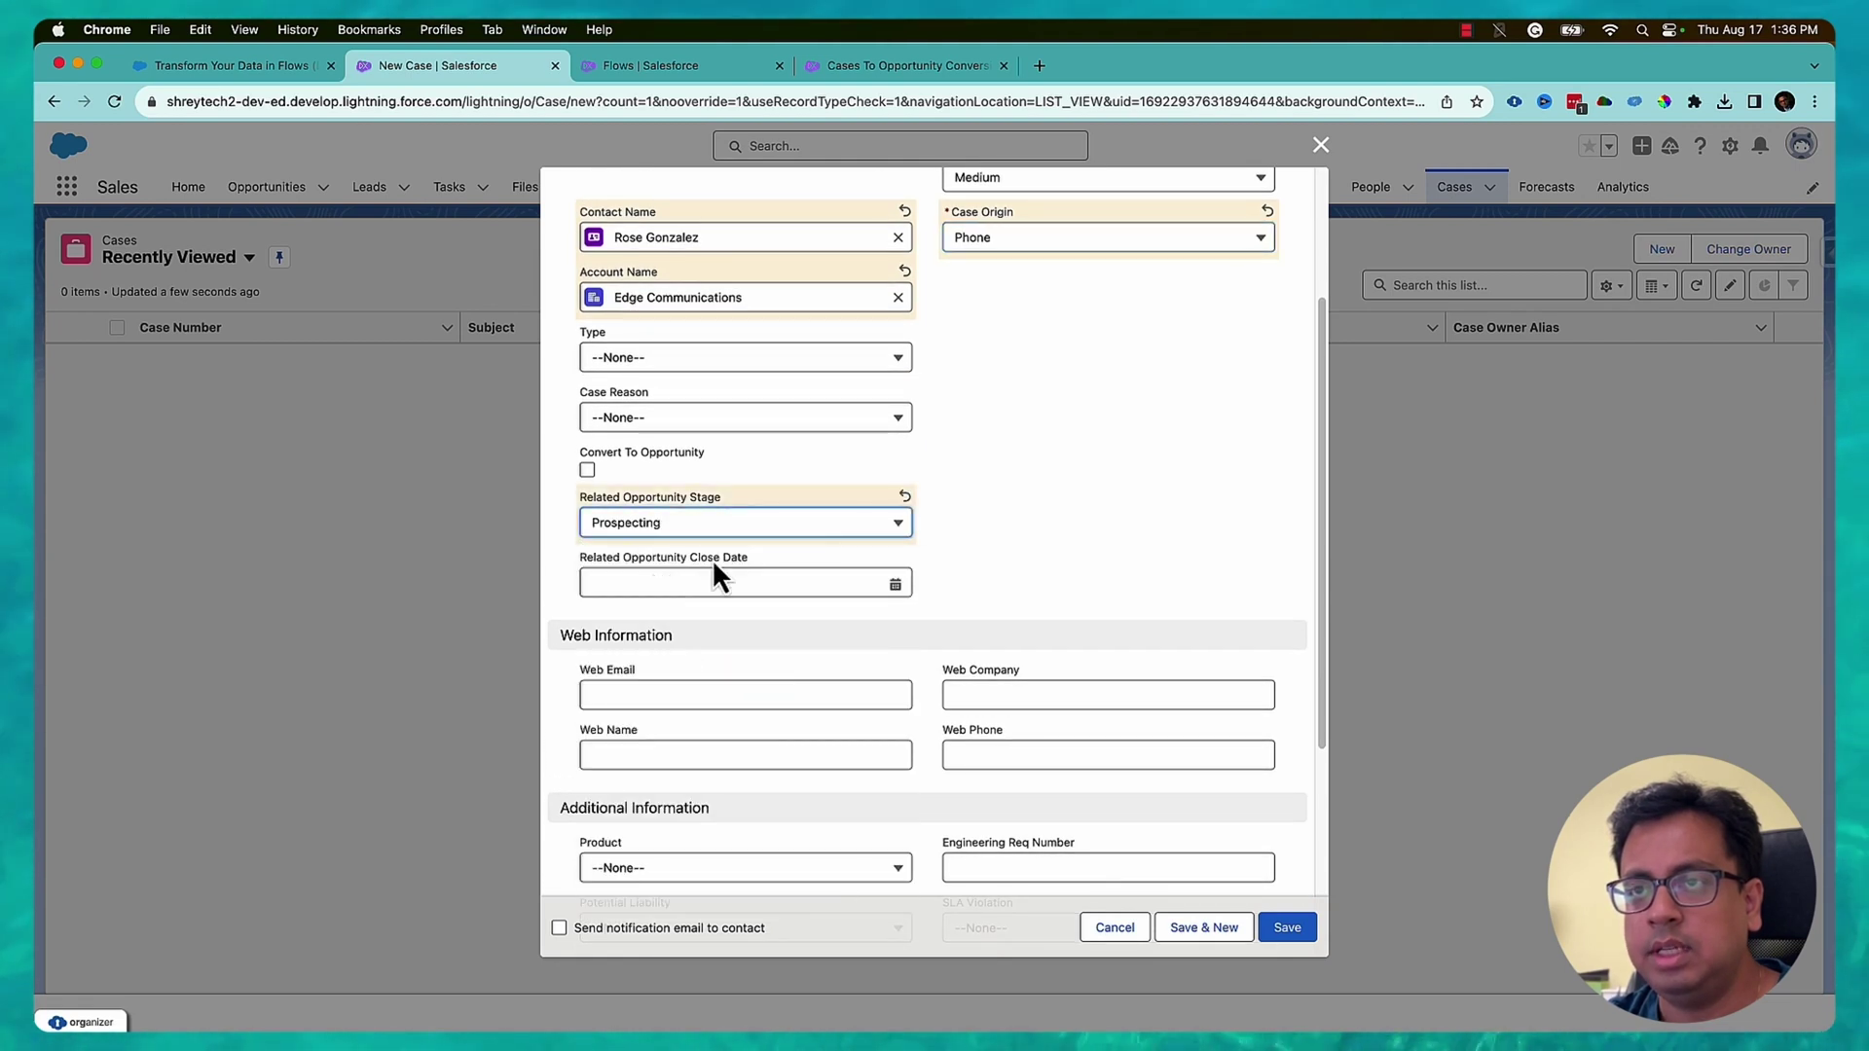
{"action": "left_click", "coordinate": [732, 582]}
{"action": "left_click", "coordinate": [826, 834]}
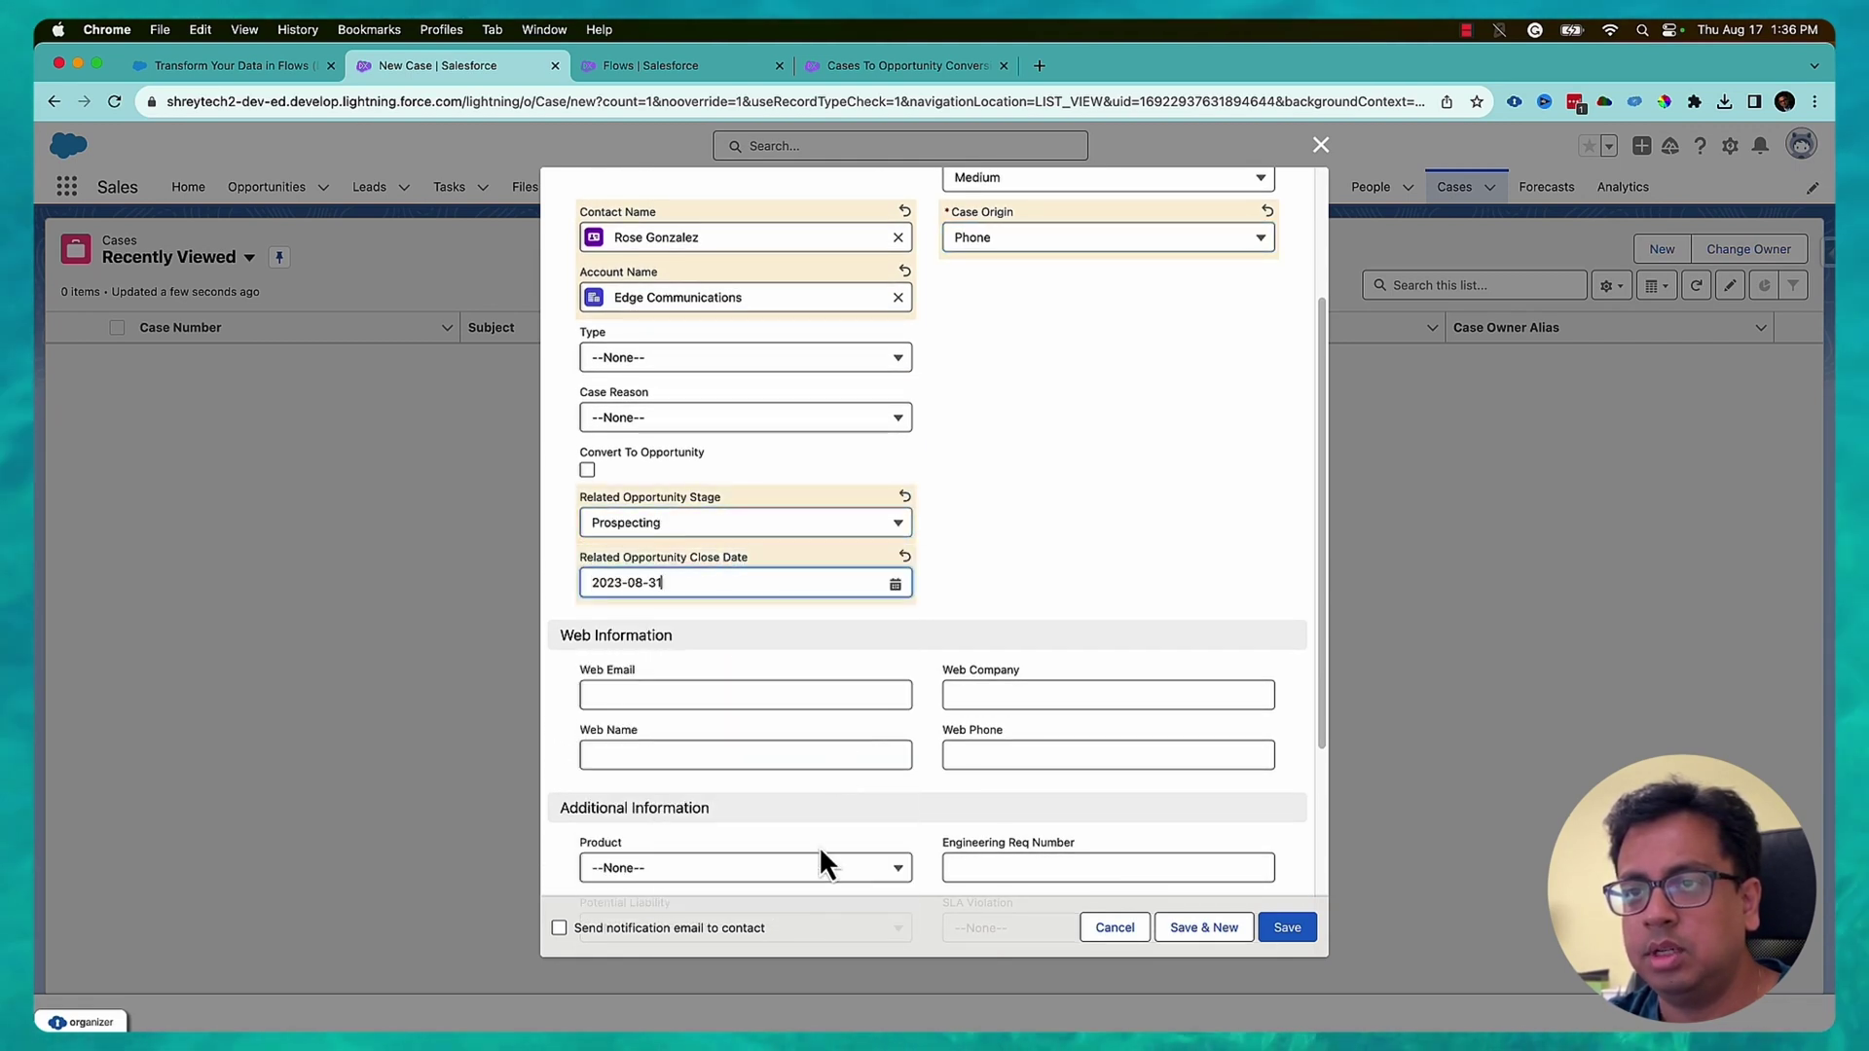
{"action": "scroll", "coordinate": [926, 687], "scroll_direction": "down", "scroll_amount": 5}
{"action": "left_click", "coordinate": [691, 686]}
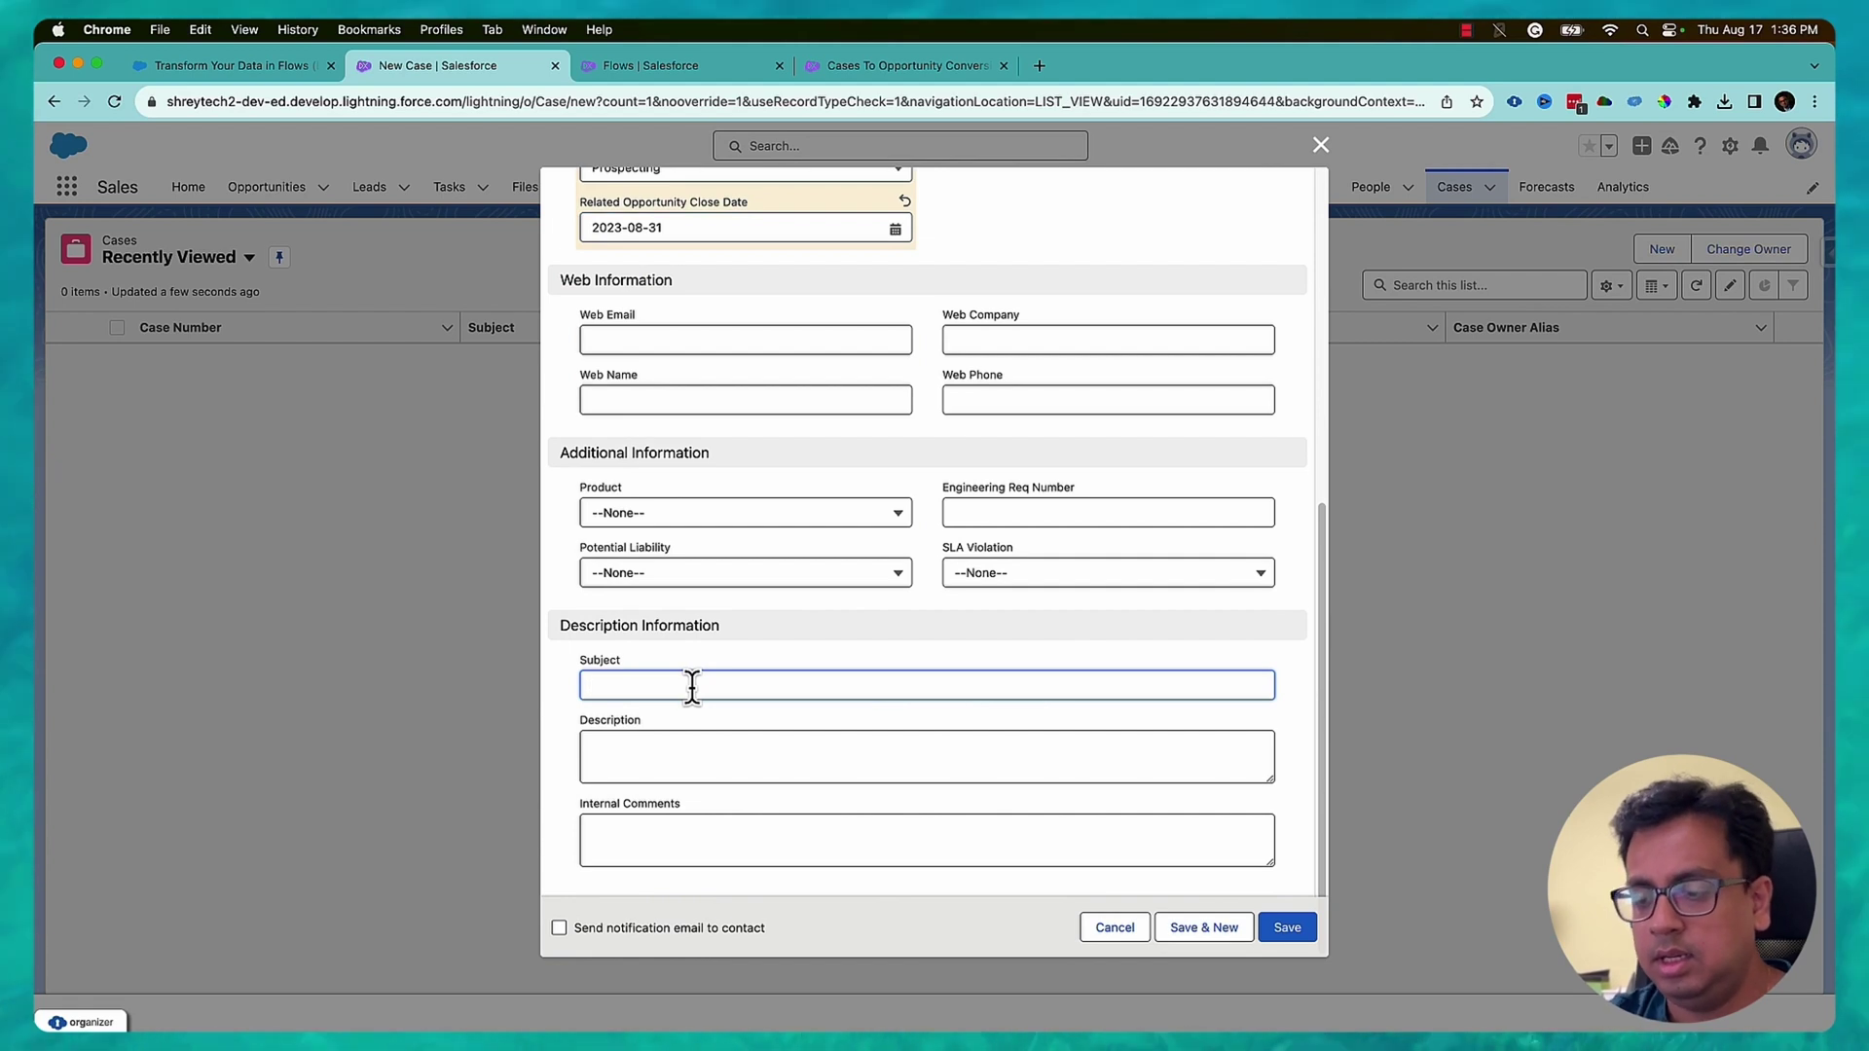
{"action": "type", "text": "Macbook slow"}
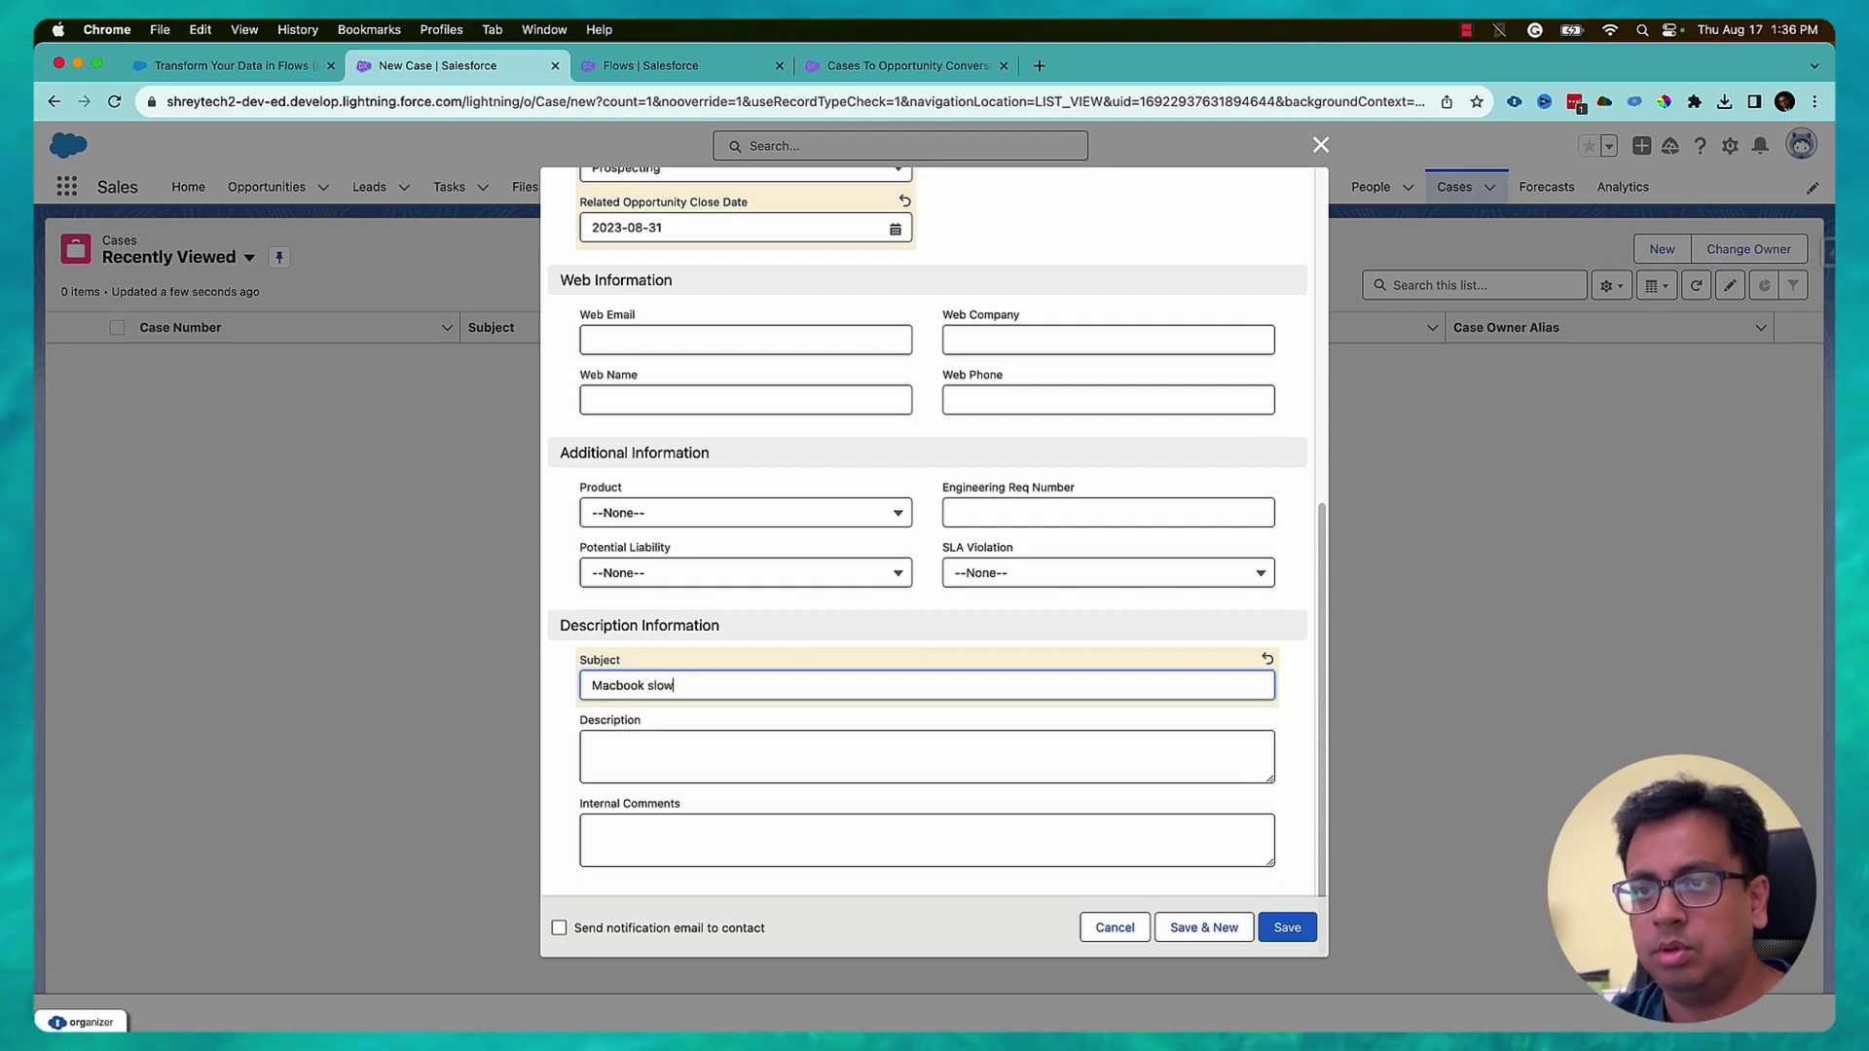
{"action": "key", "text": "super+a"}
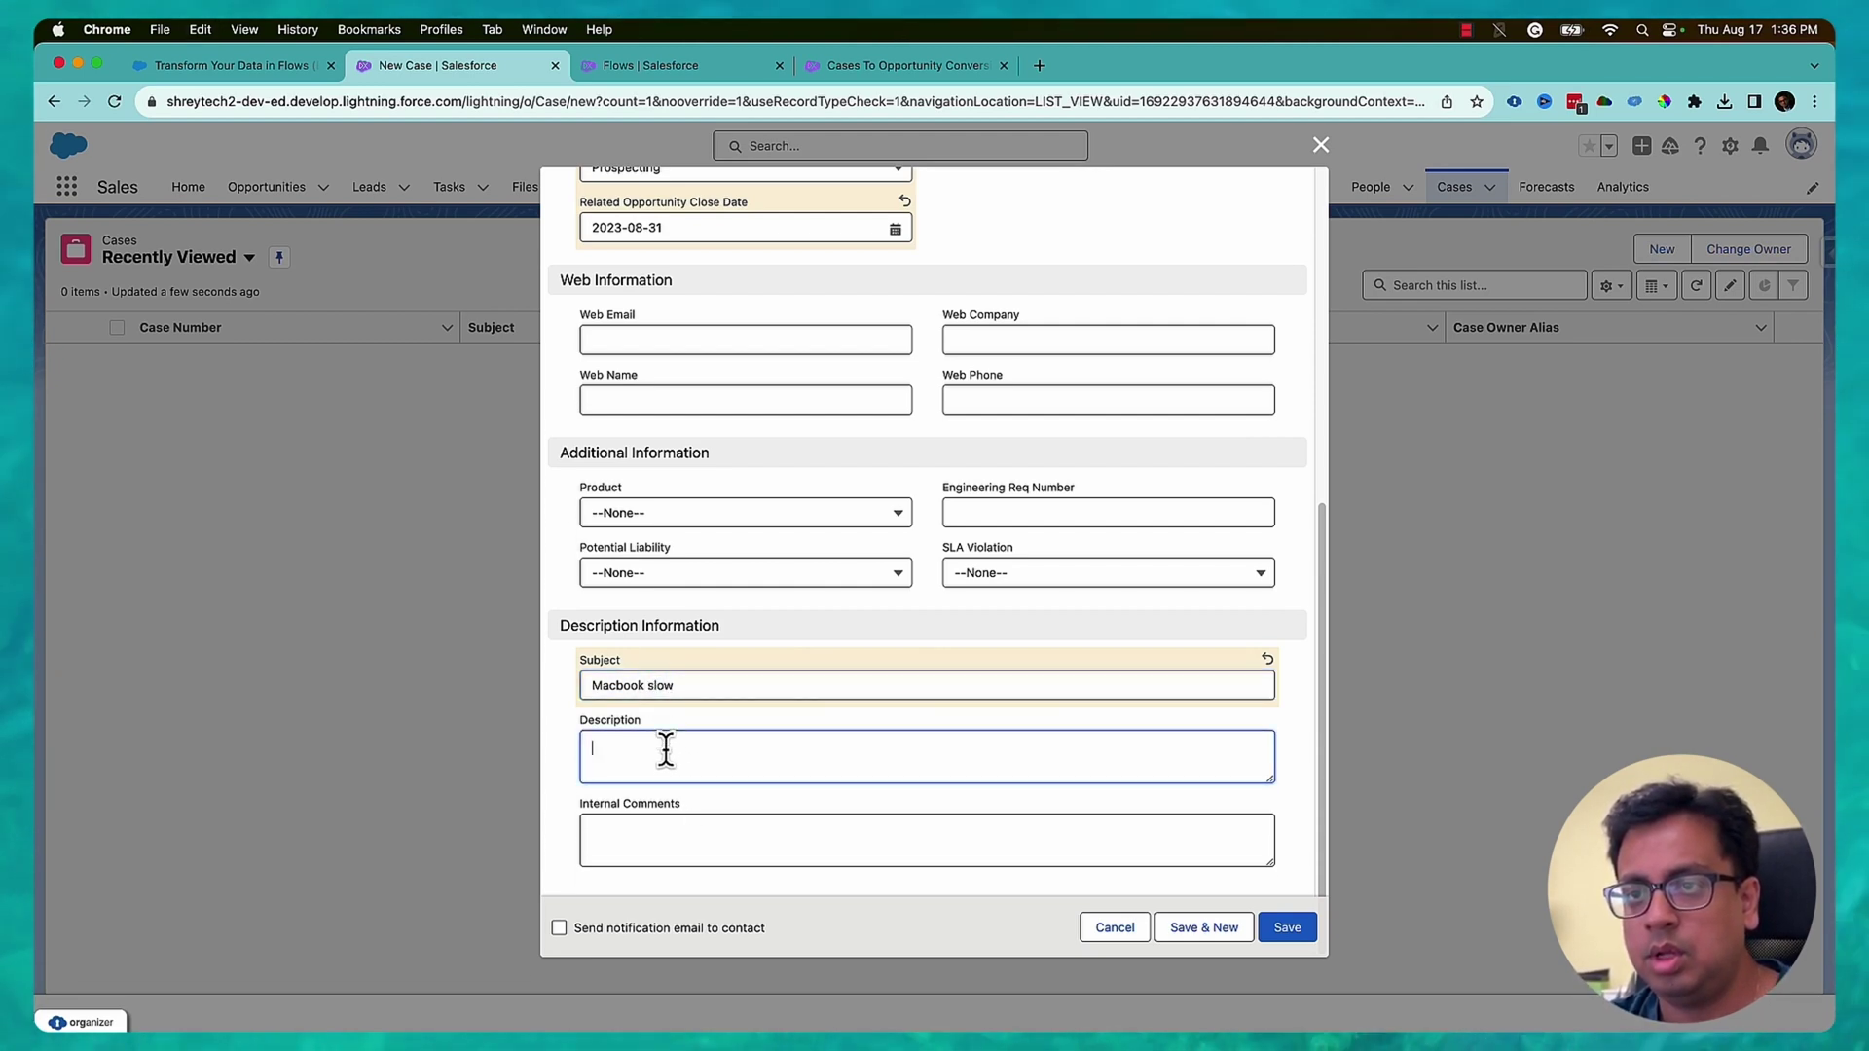
{"action": "type", "text": "Macbook slow"}
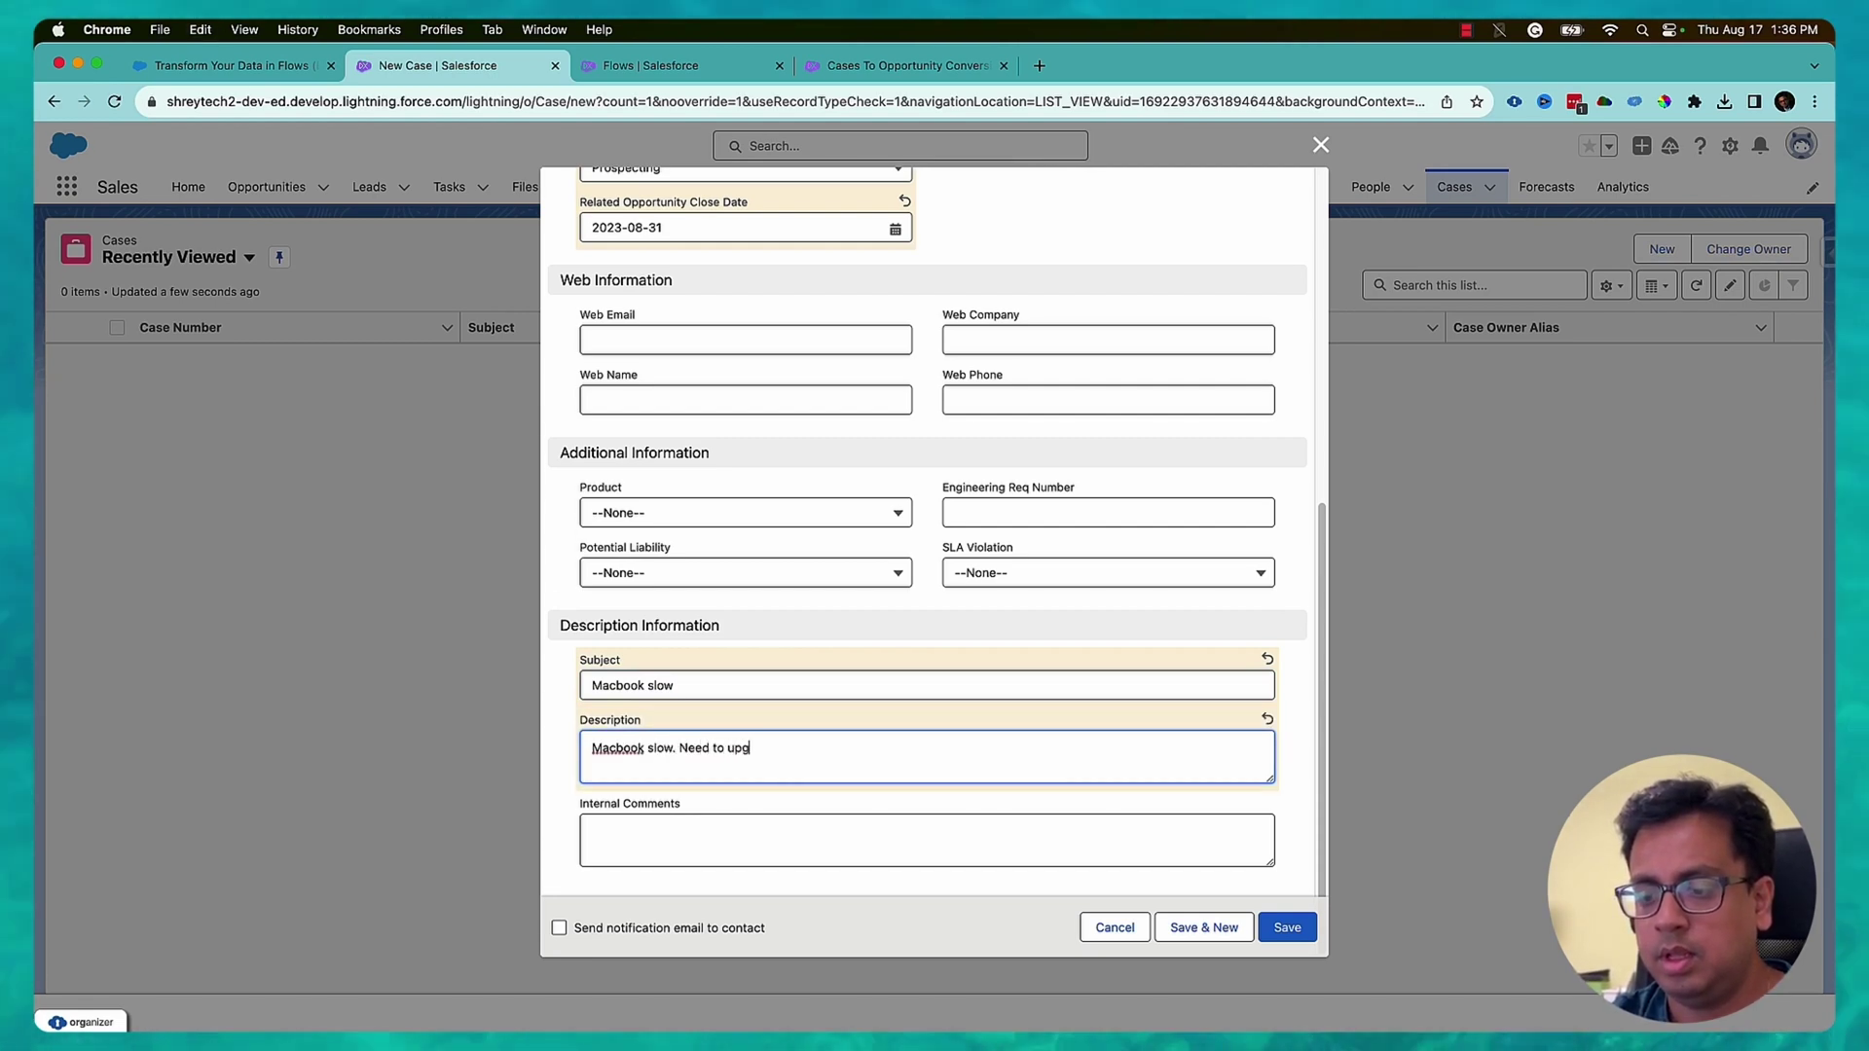
{"action": "left_click", "coordinate": [1286, 930]}
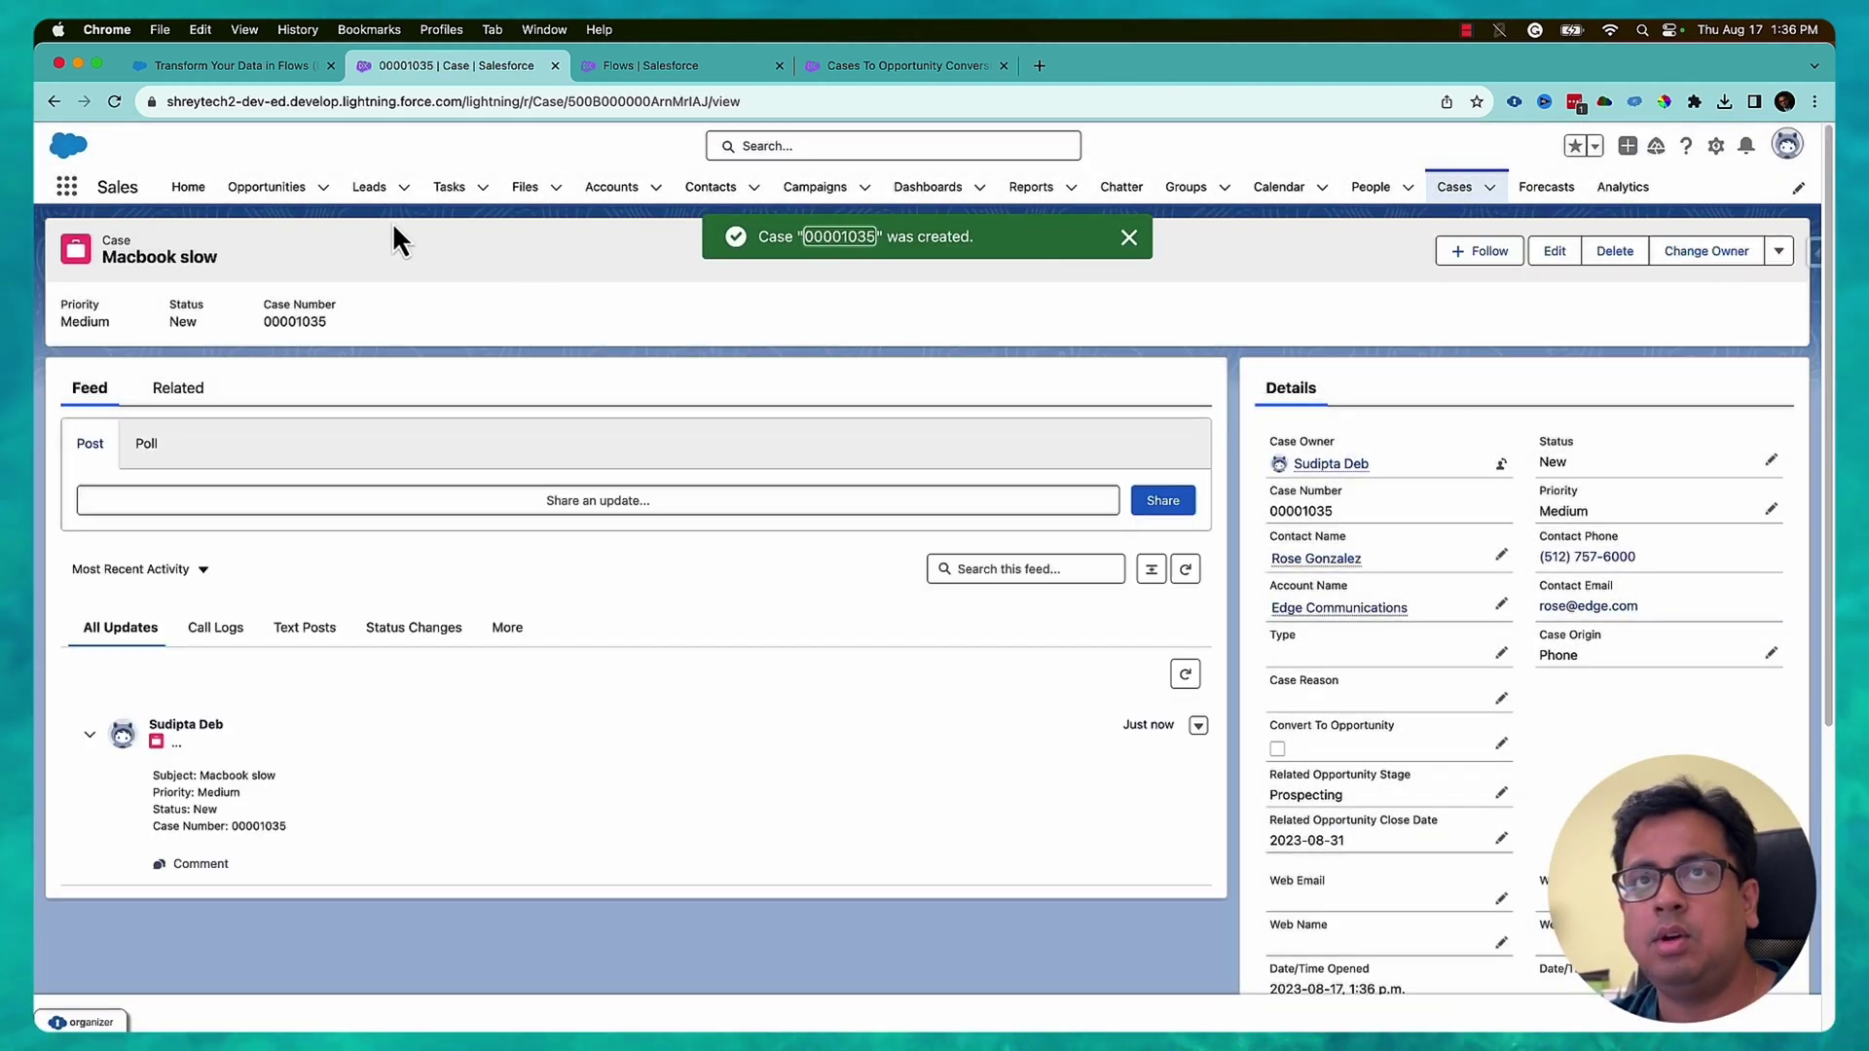
Step: From Home, run the conversion flow for Edge Communications on the Macbook slow case
{"action": "left_click", "coordinate": [188, 187]}
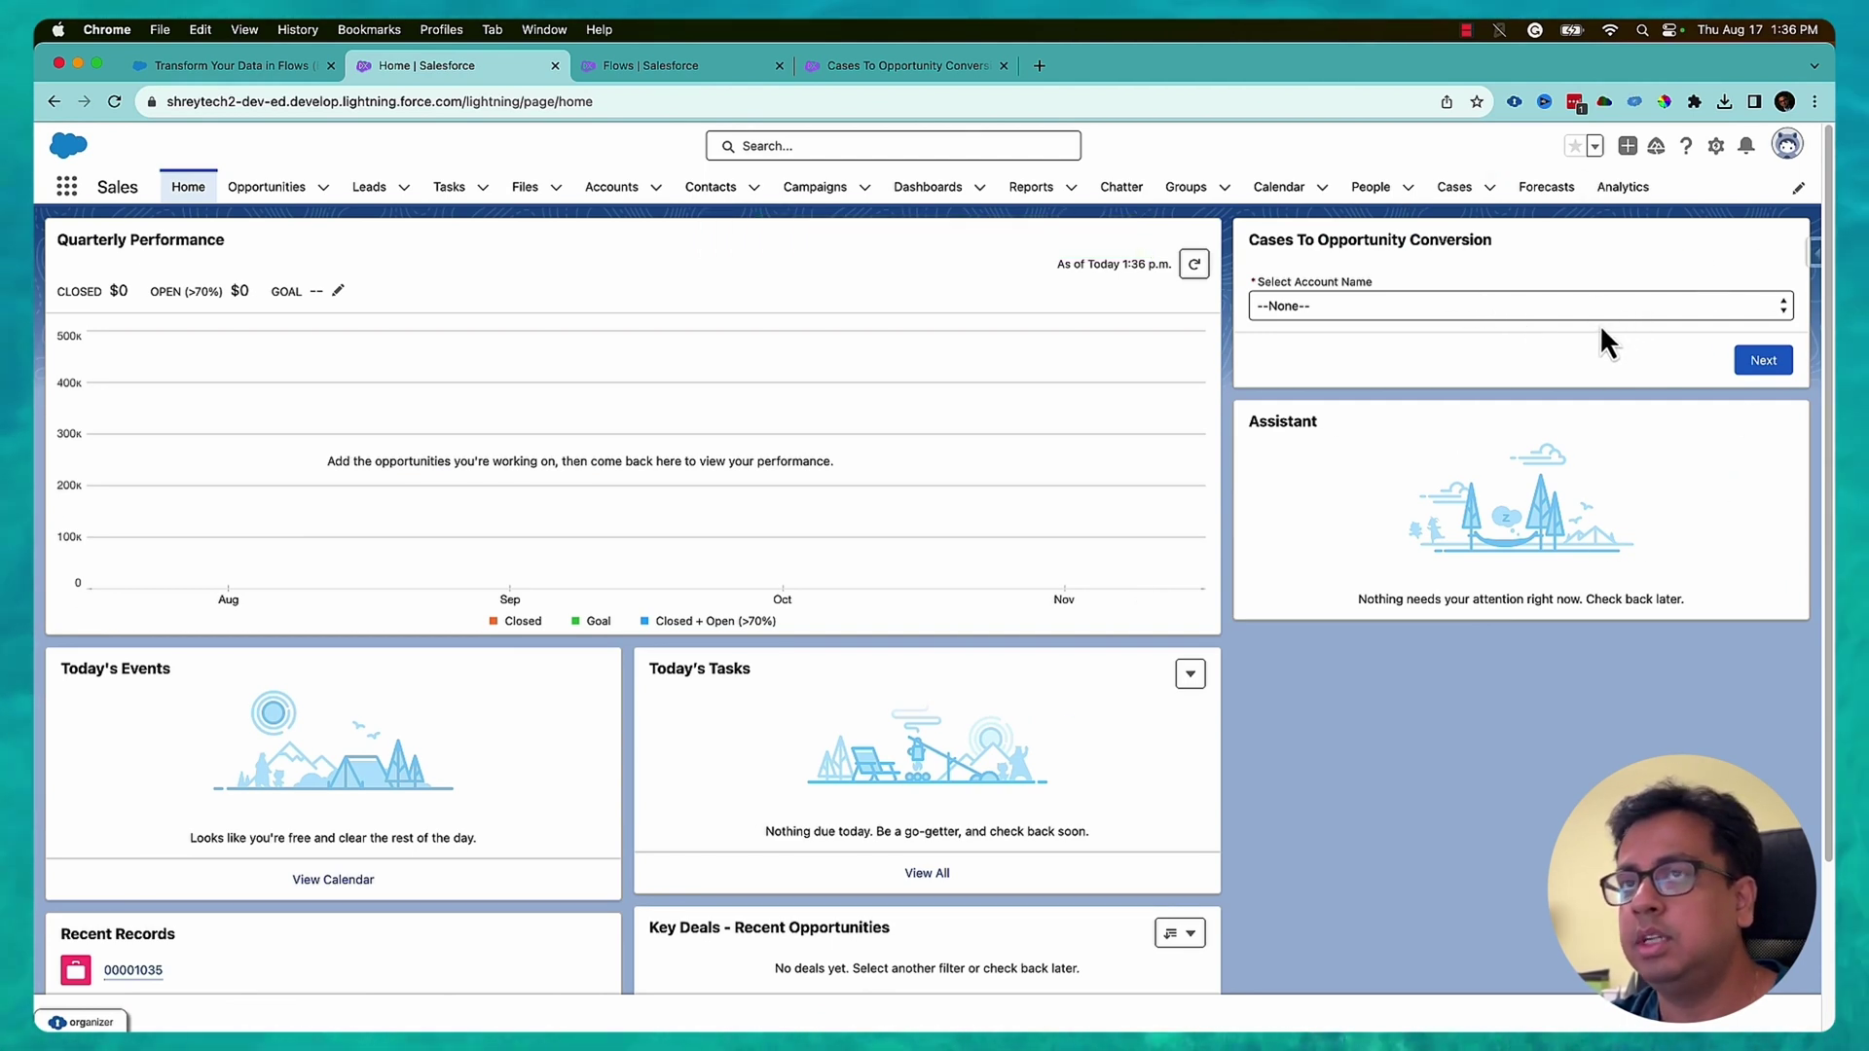
{"action": "left_click", "coordinate": [1457, 313]}
{"action": "left_click", "coordinate": [1440, 376]}
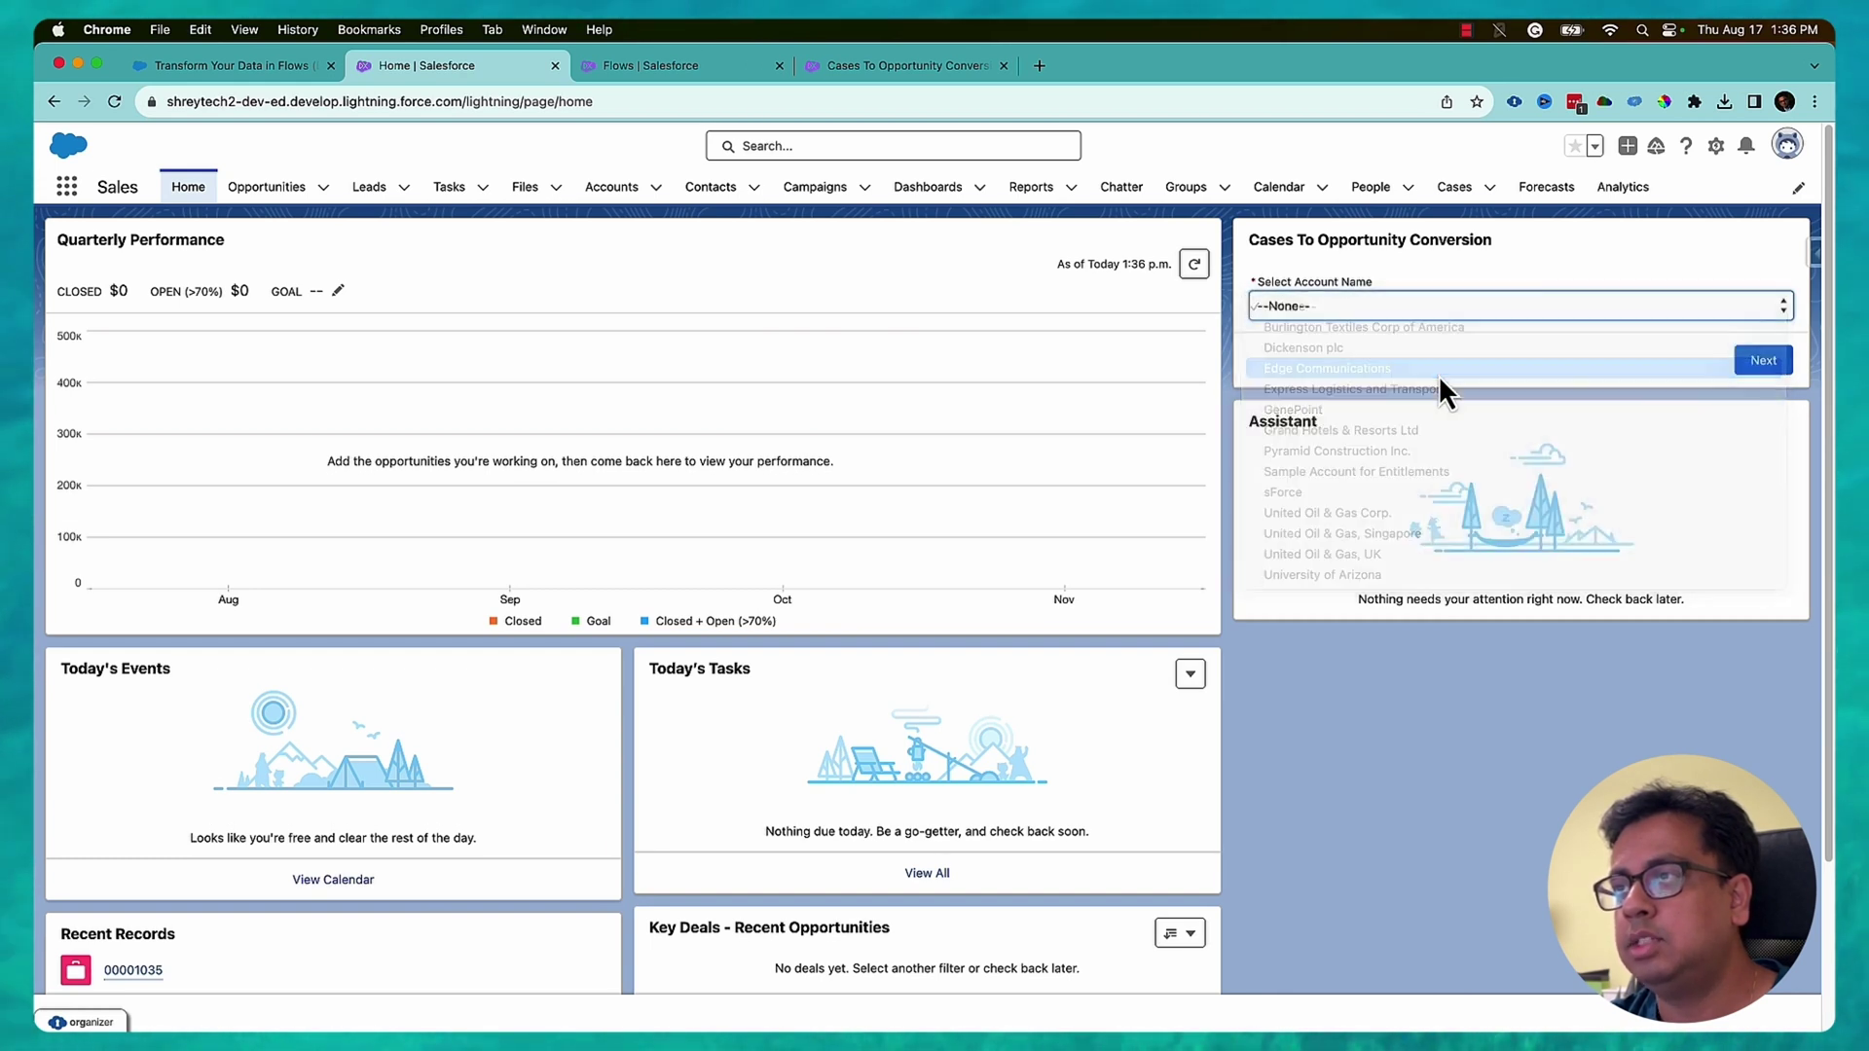
{"action": "left_click", "coordinate": [1752, 368]}
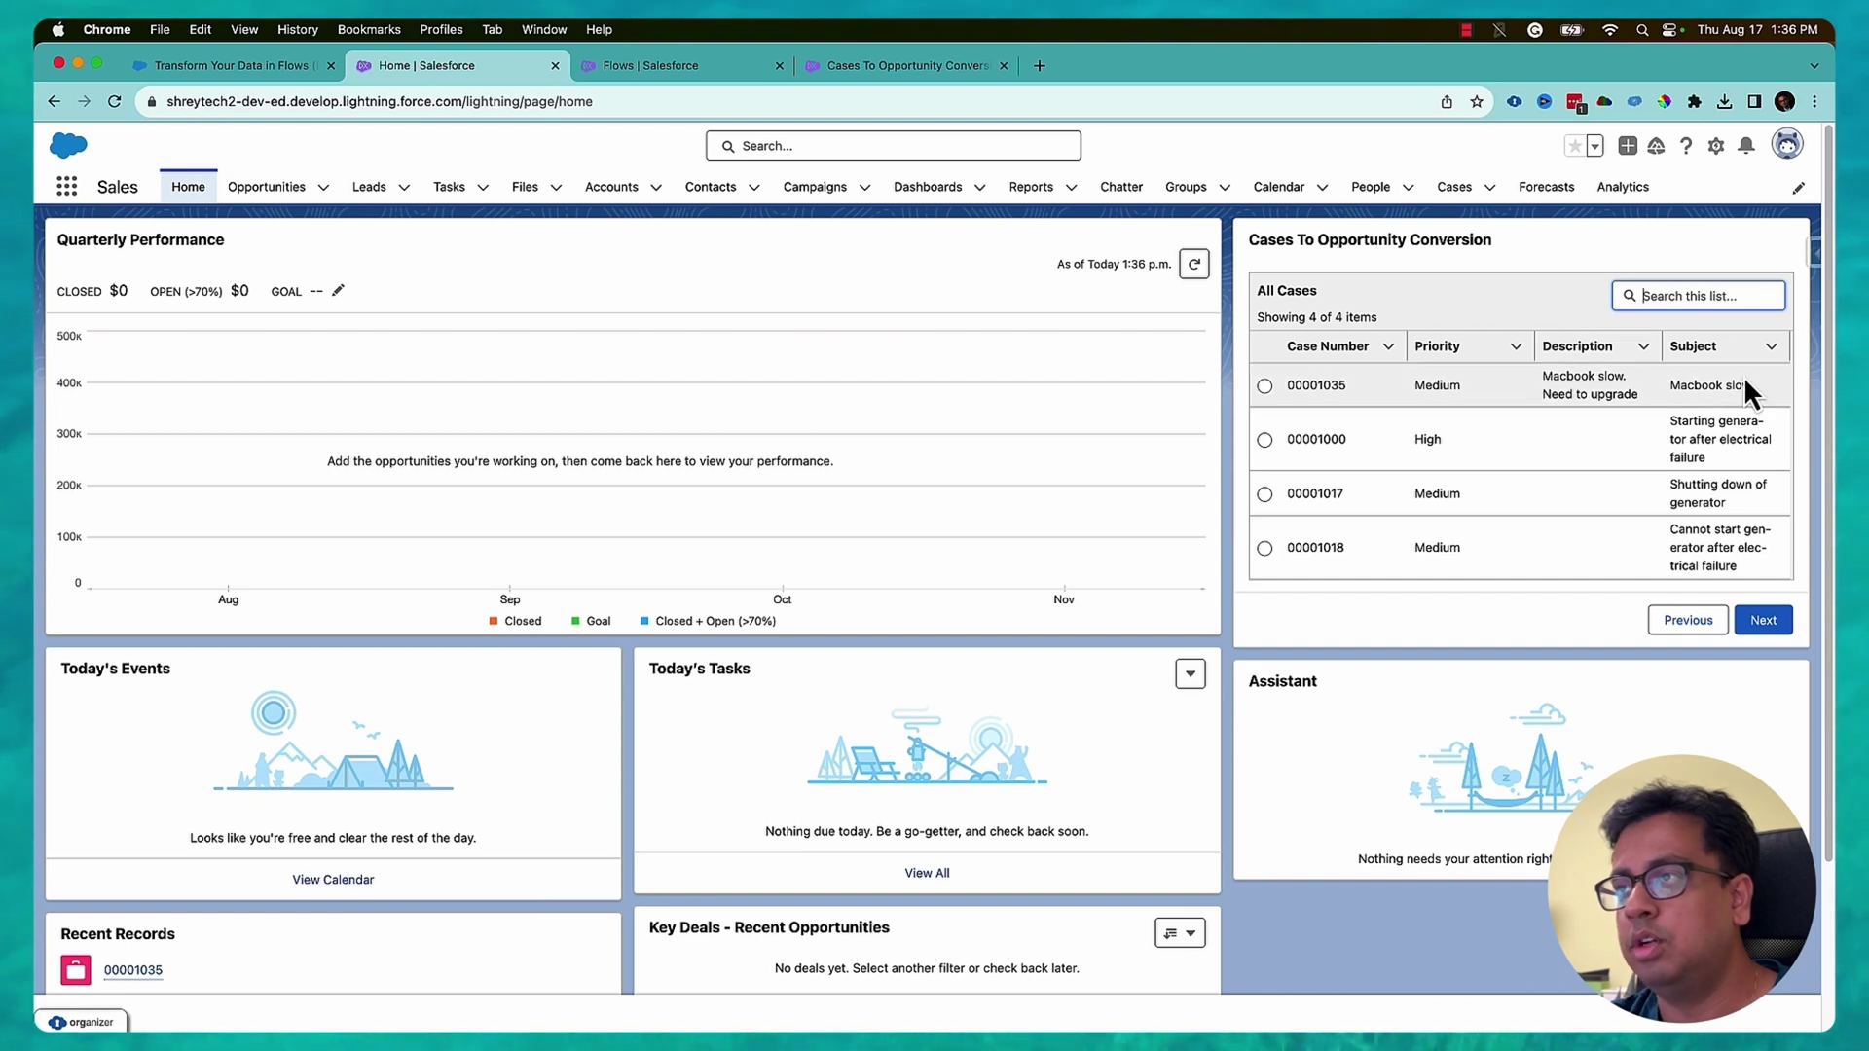
{"action": "left_click", "coordinate": [1263, 385]}
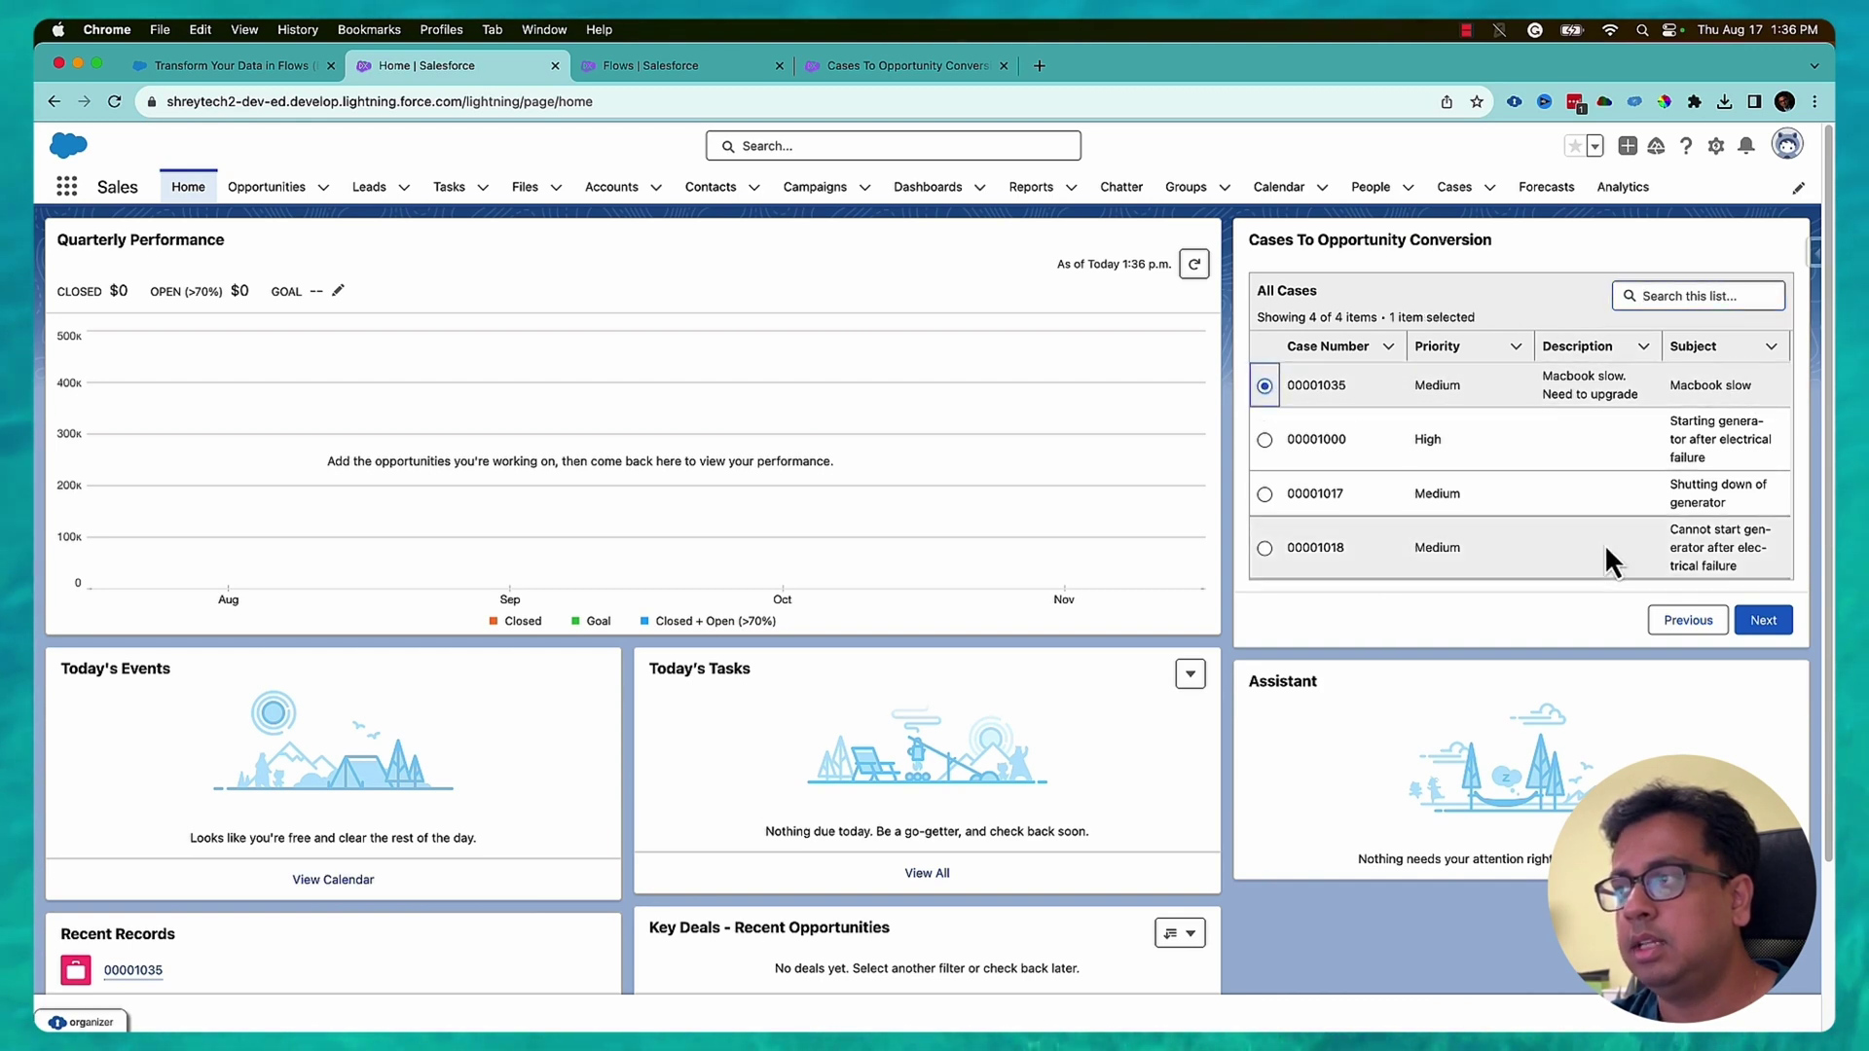
{"action": "left_click", "coordinate": [1763, 620]}
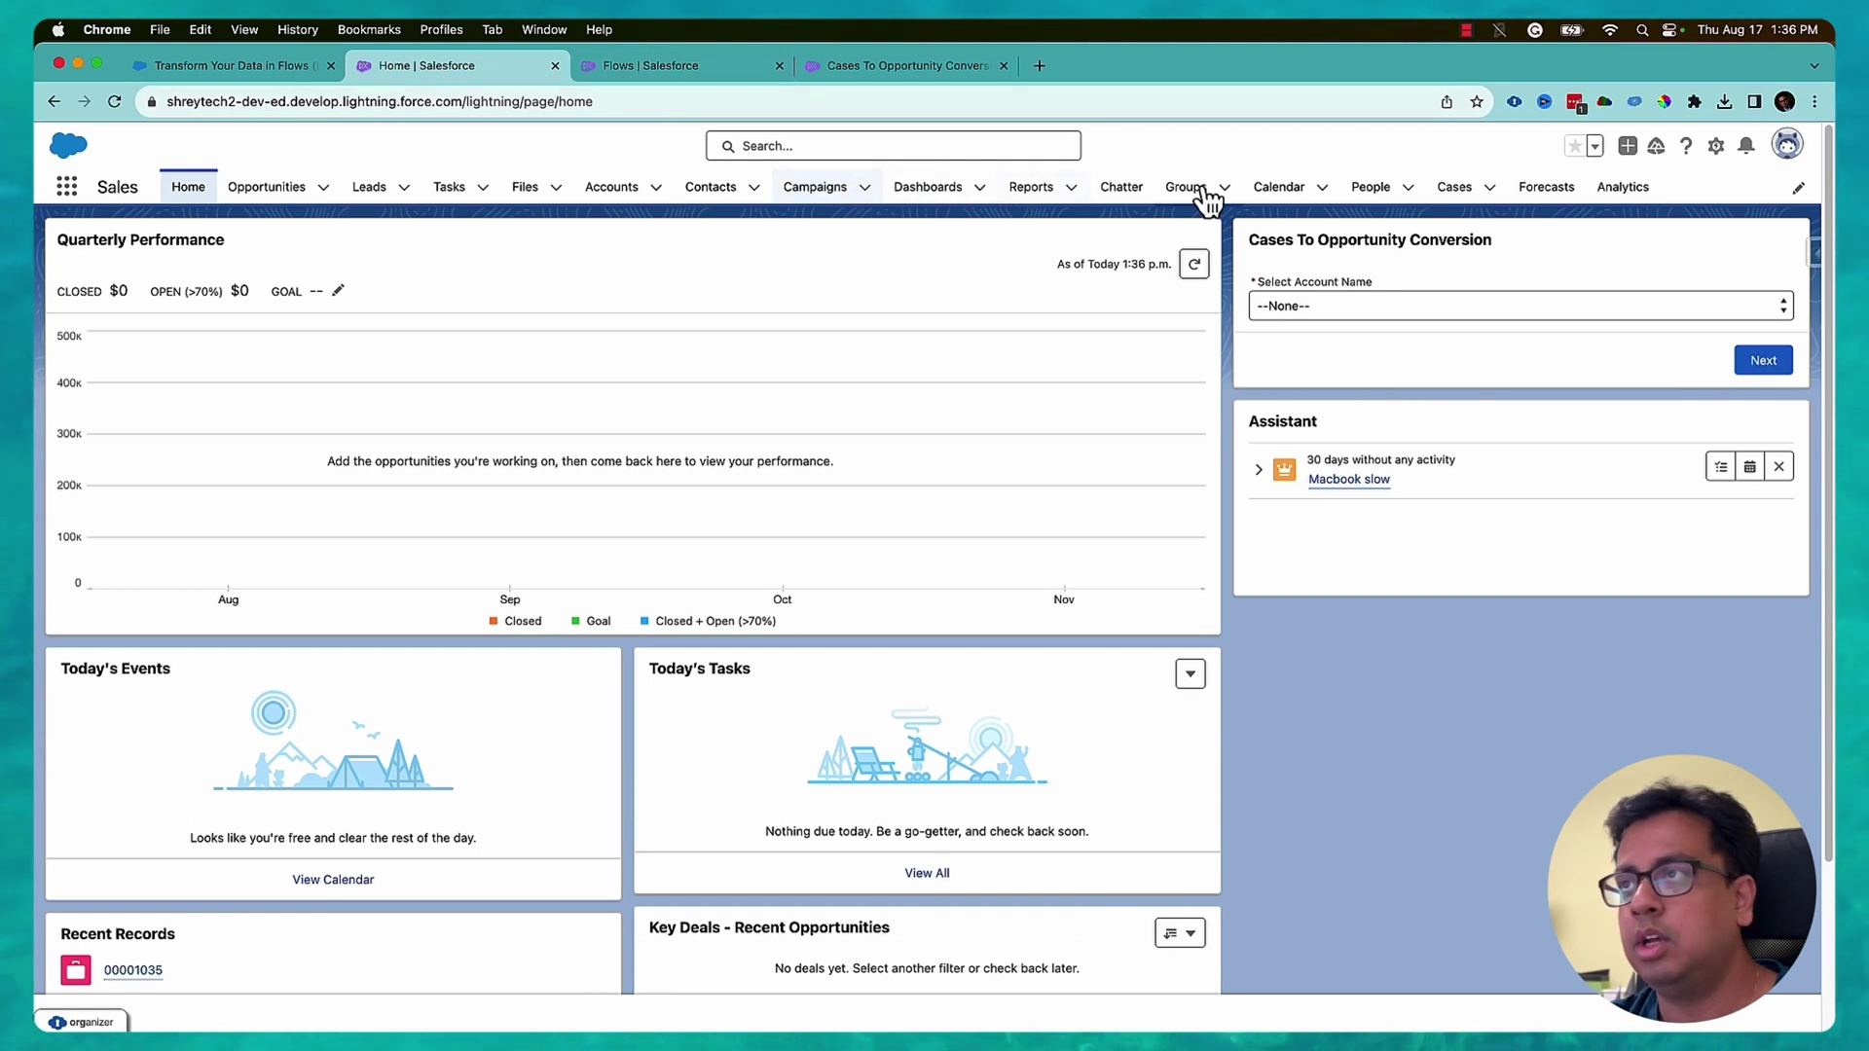
Step: Review the Macbook slow opportunity's details: stage Prospecting, close date 2023-08-31, linked case 00001035
{"action": "left_click", "coordinate": [292, 187]}
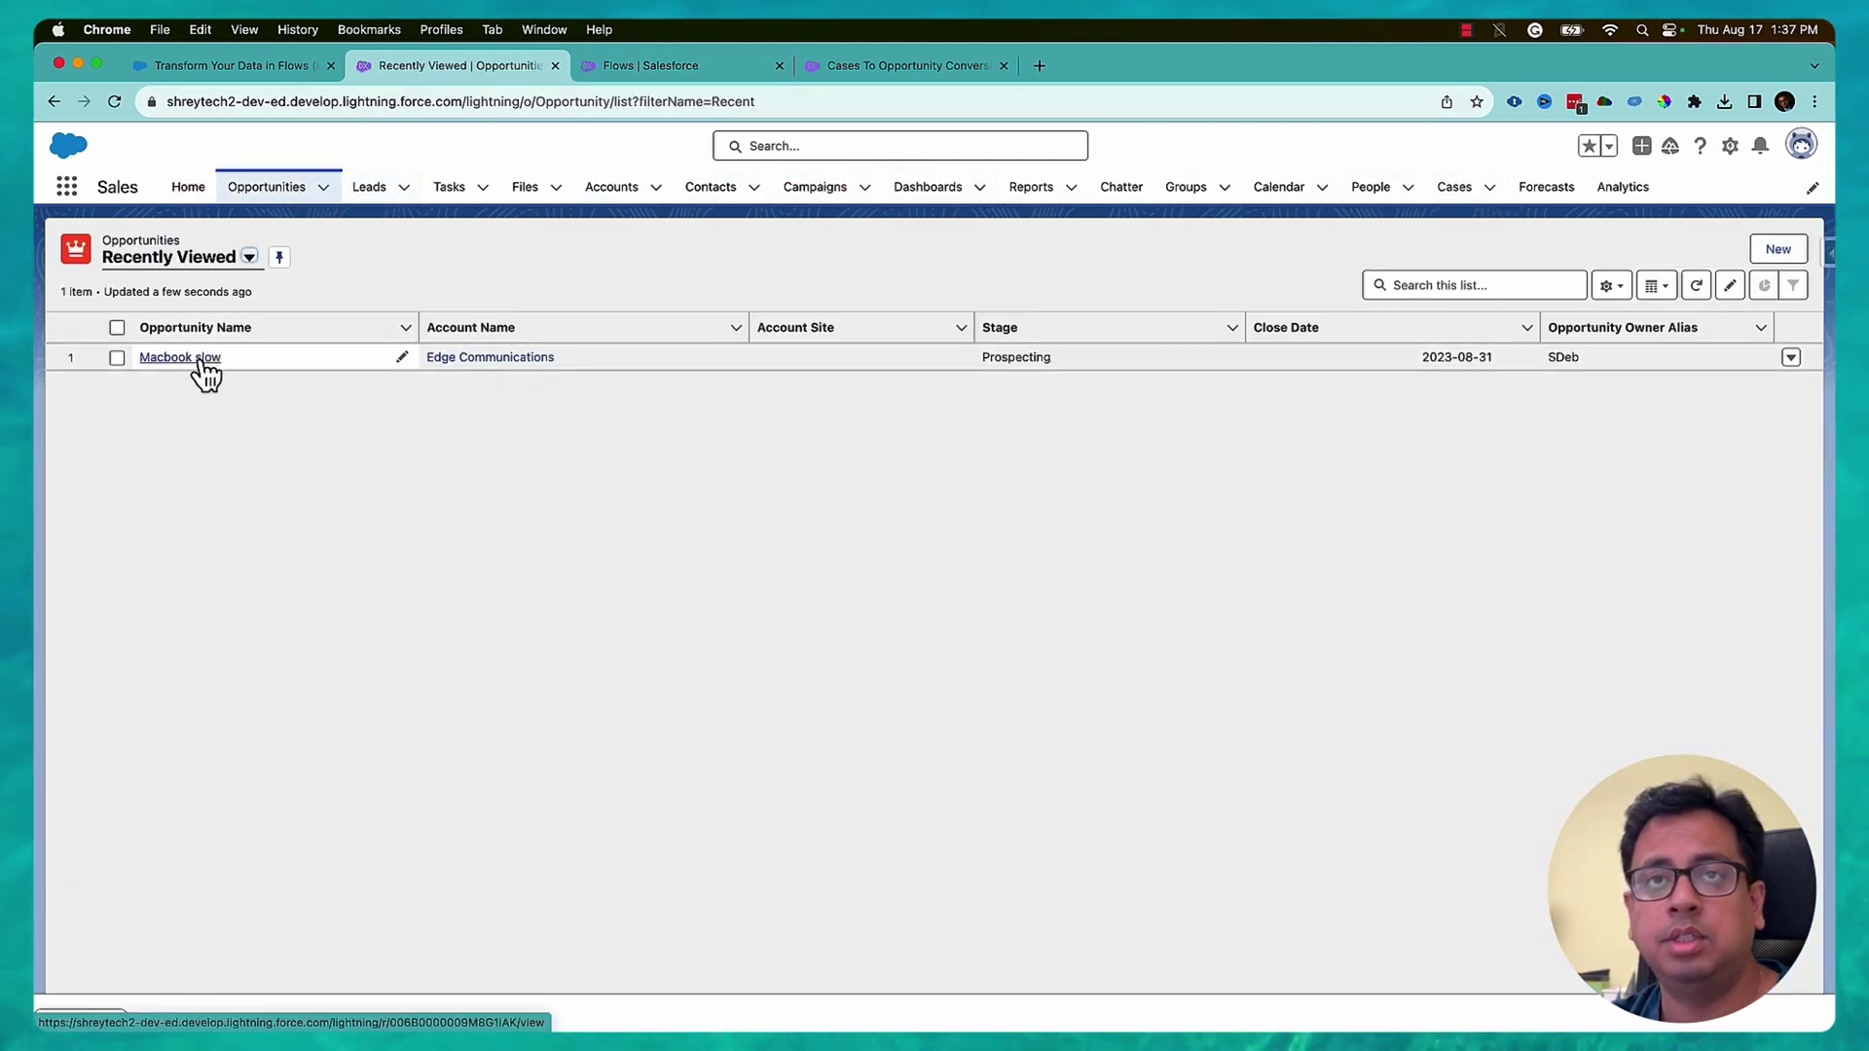
{"action": "left_click", "coordinate": [199, 360]}
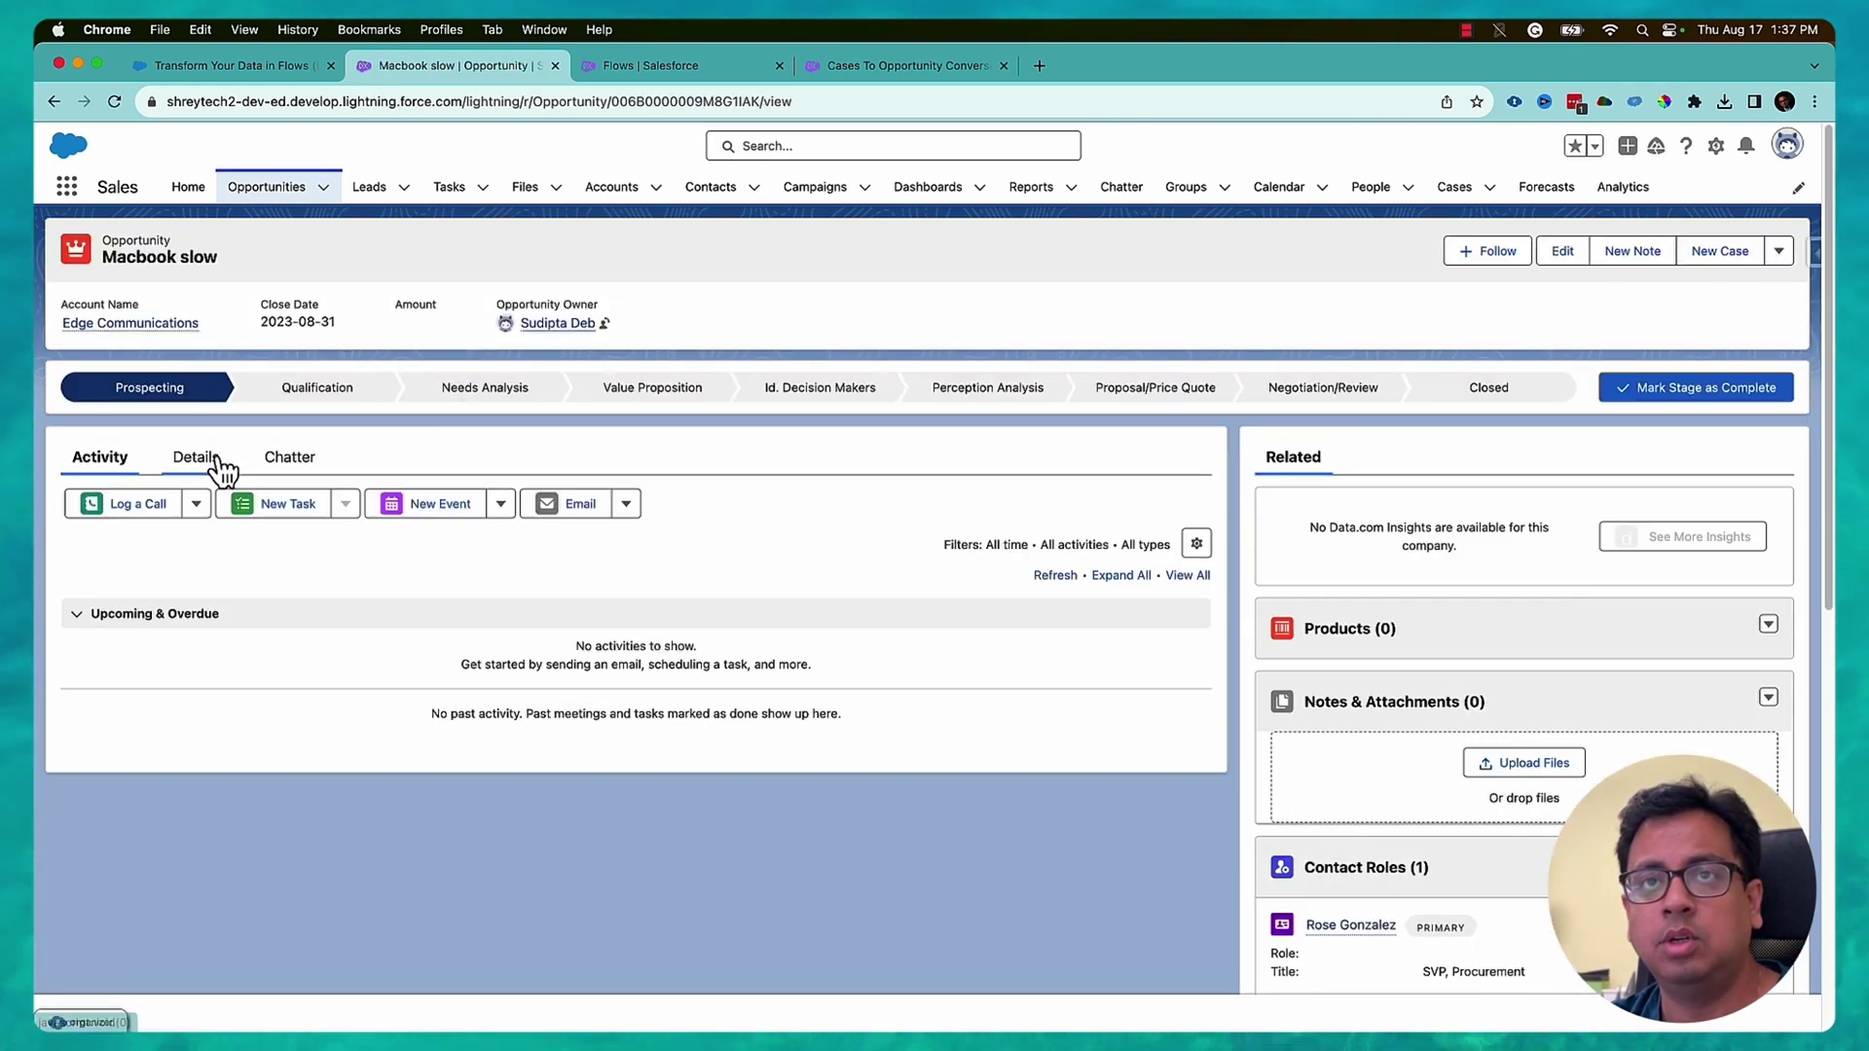
{"action": "left_click", "coordinate": [220, 465]}
{"action": "scroll", "coordinate": [734, 460], "scroll_direction": "down", "scroll_amount": 2}
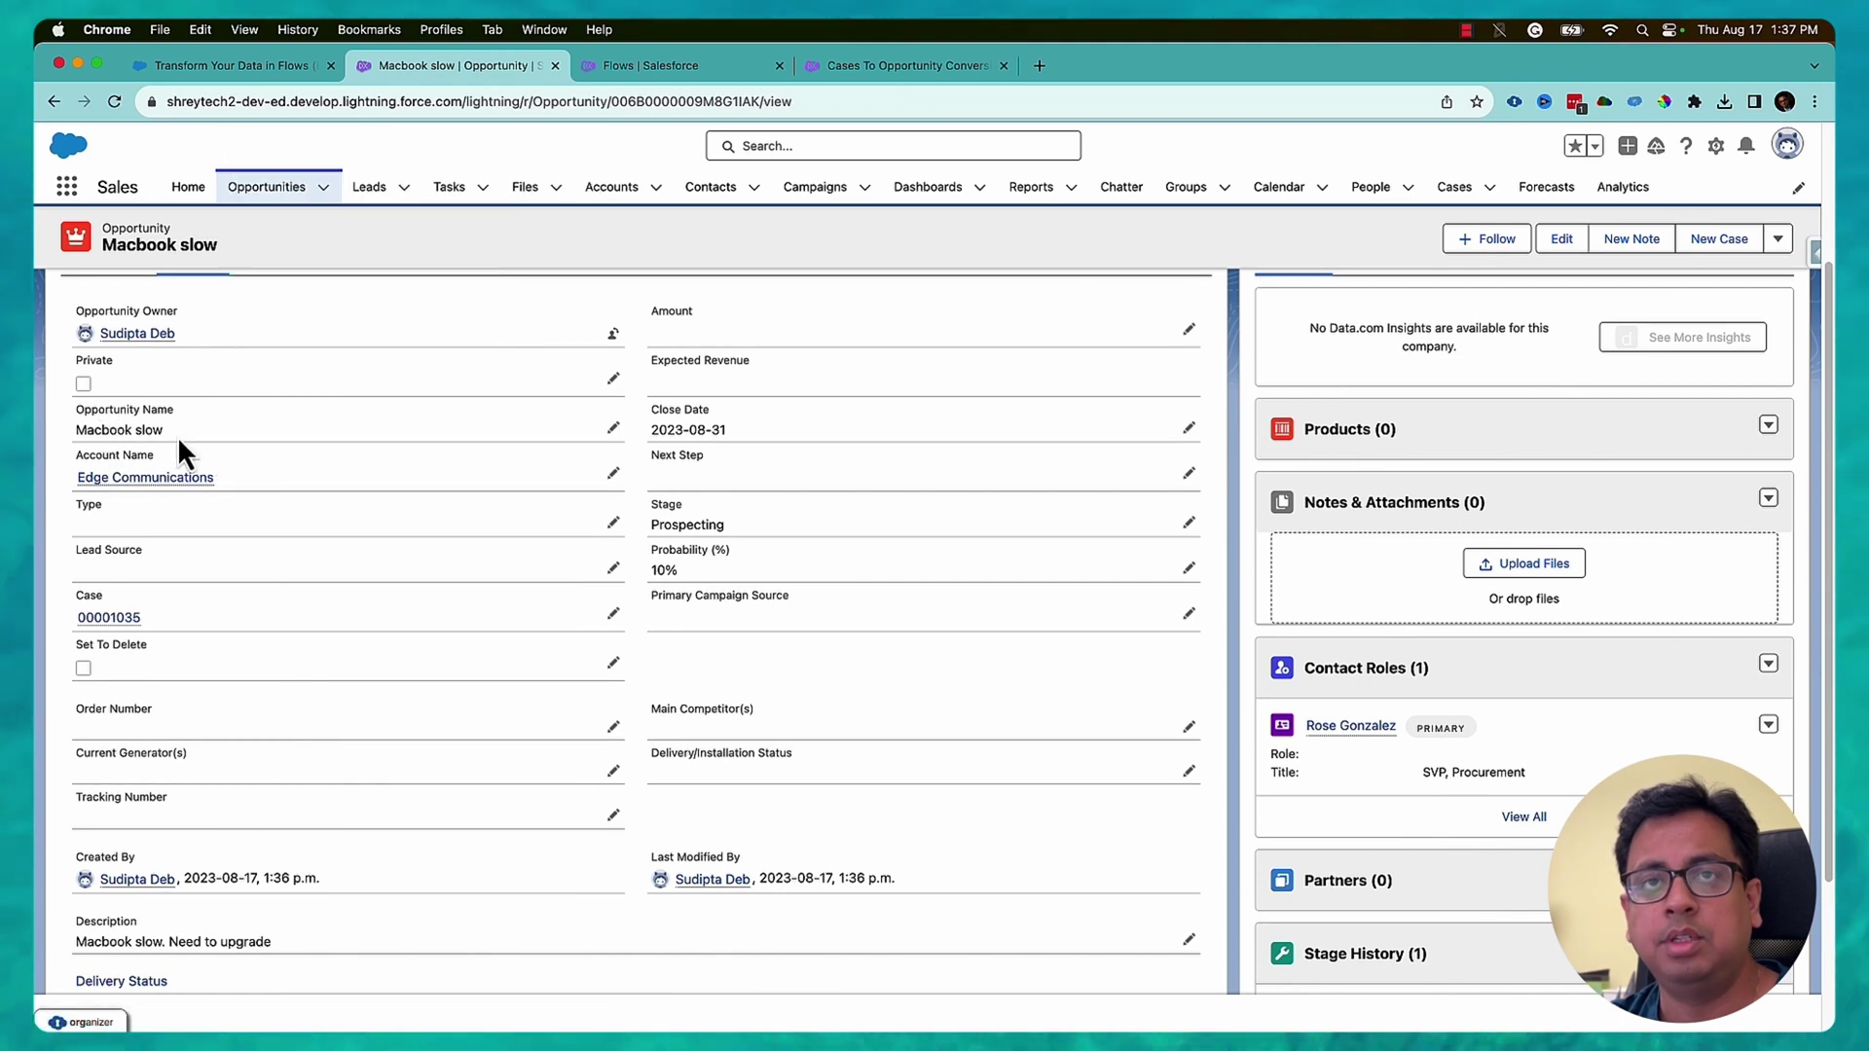
{"action": "scroll", "coordinate": [179, 434], "scroll_direction": "down", "scroll_amount": 1}
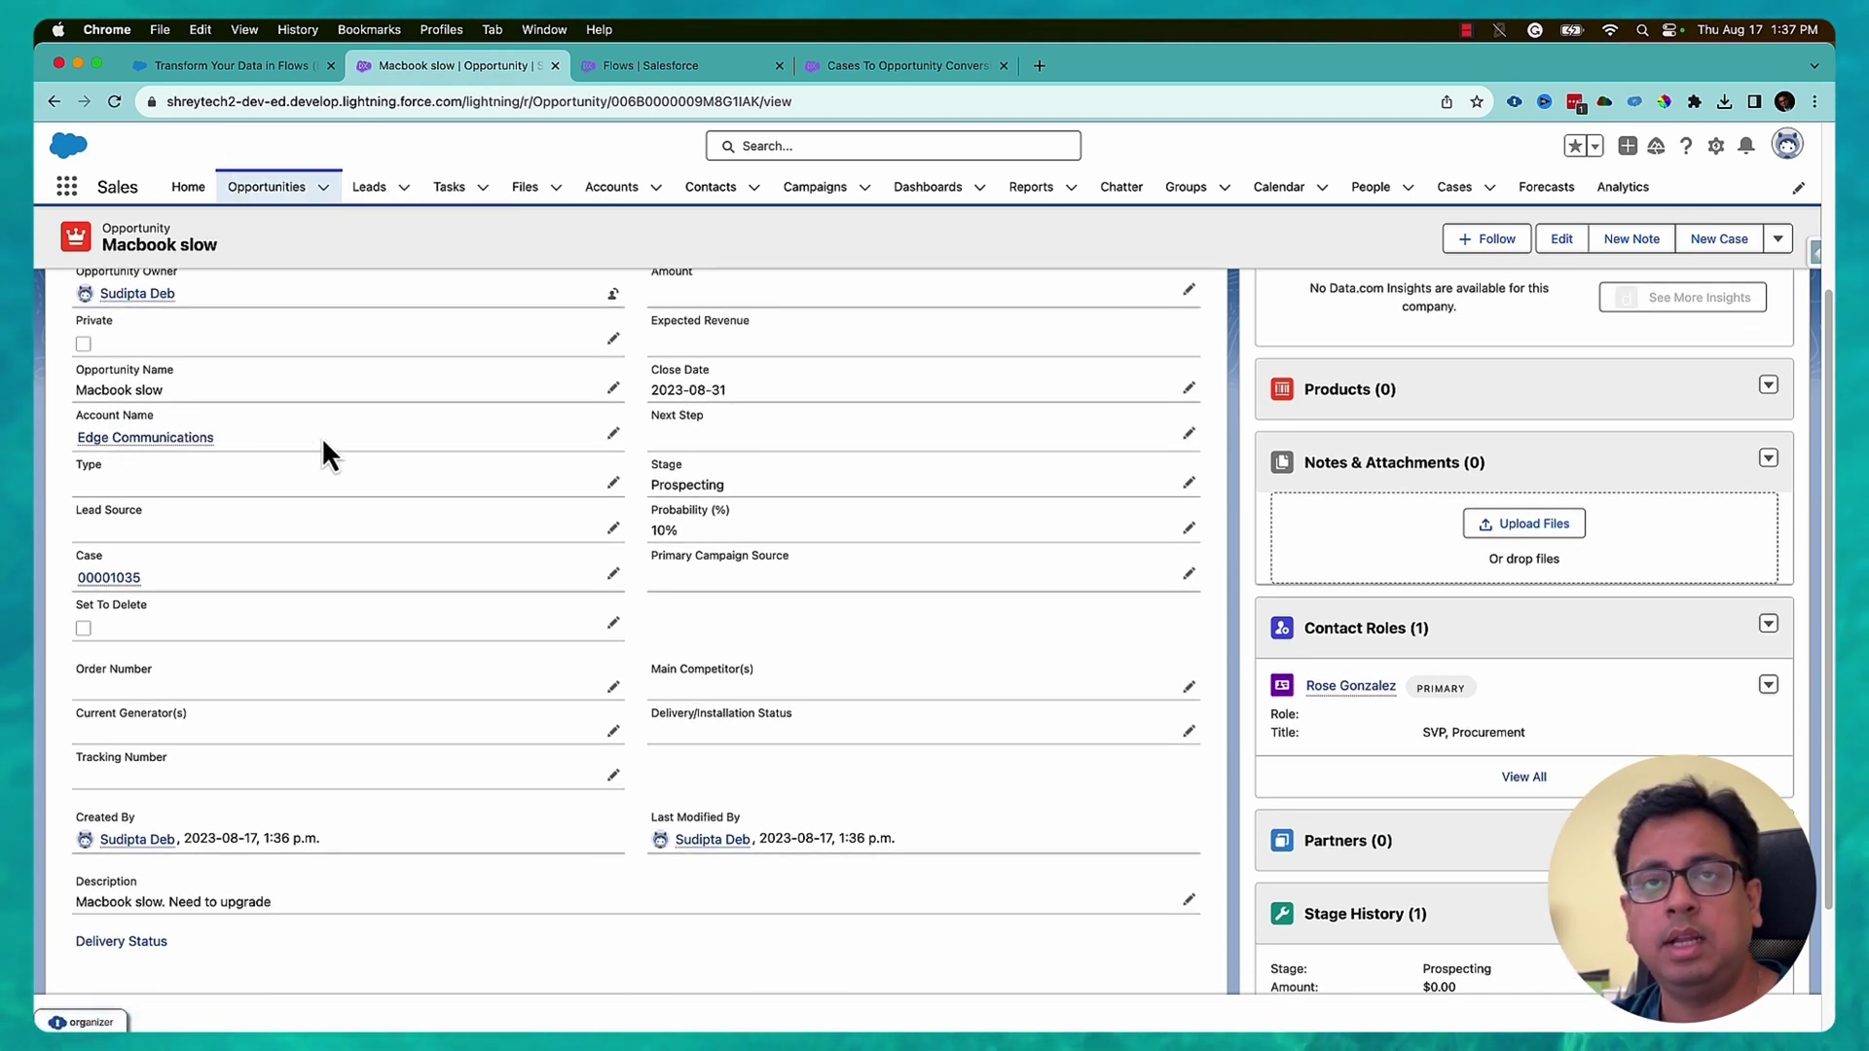
{"action": "scroll", "coordinate": [321, 435], "scroll_direction": "up", "scroll_amount": 3}
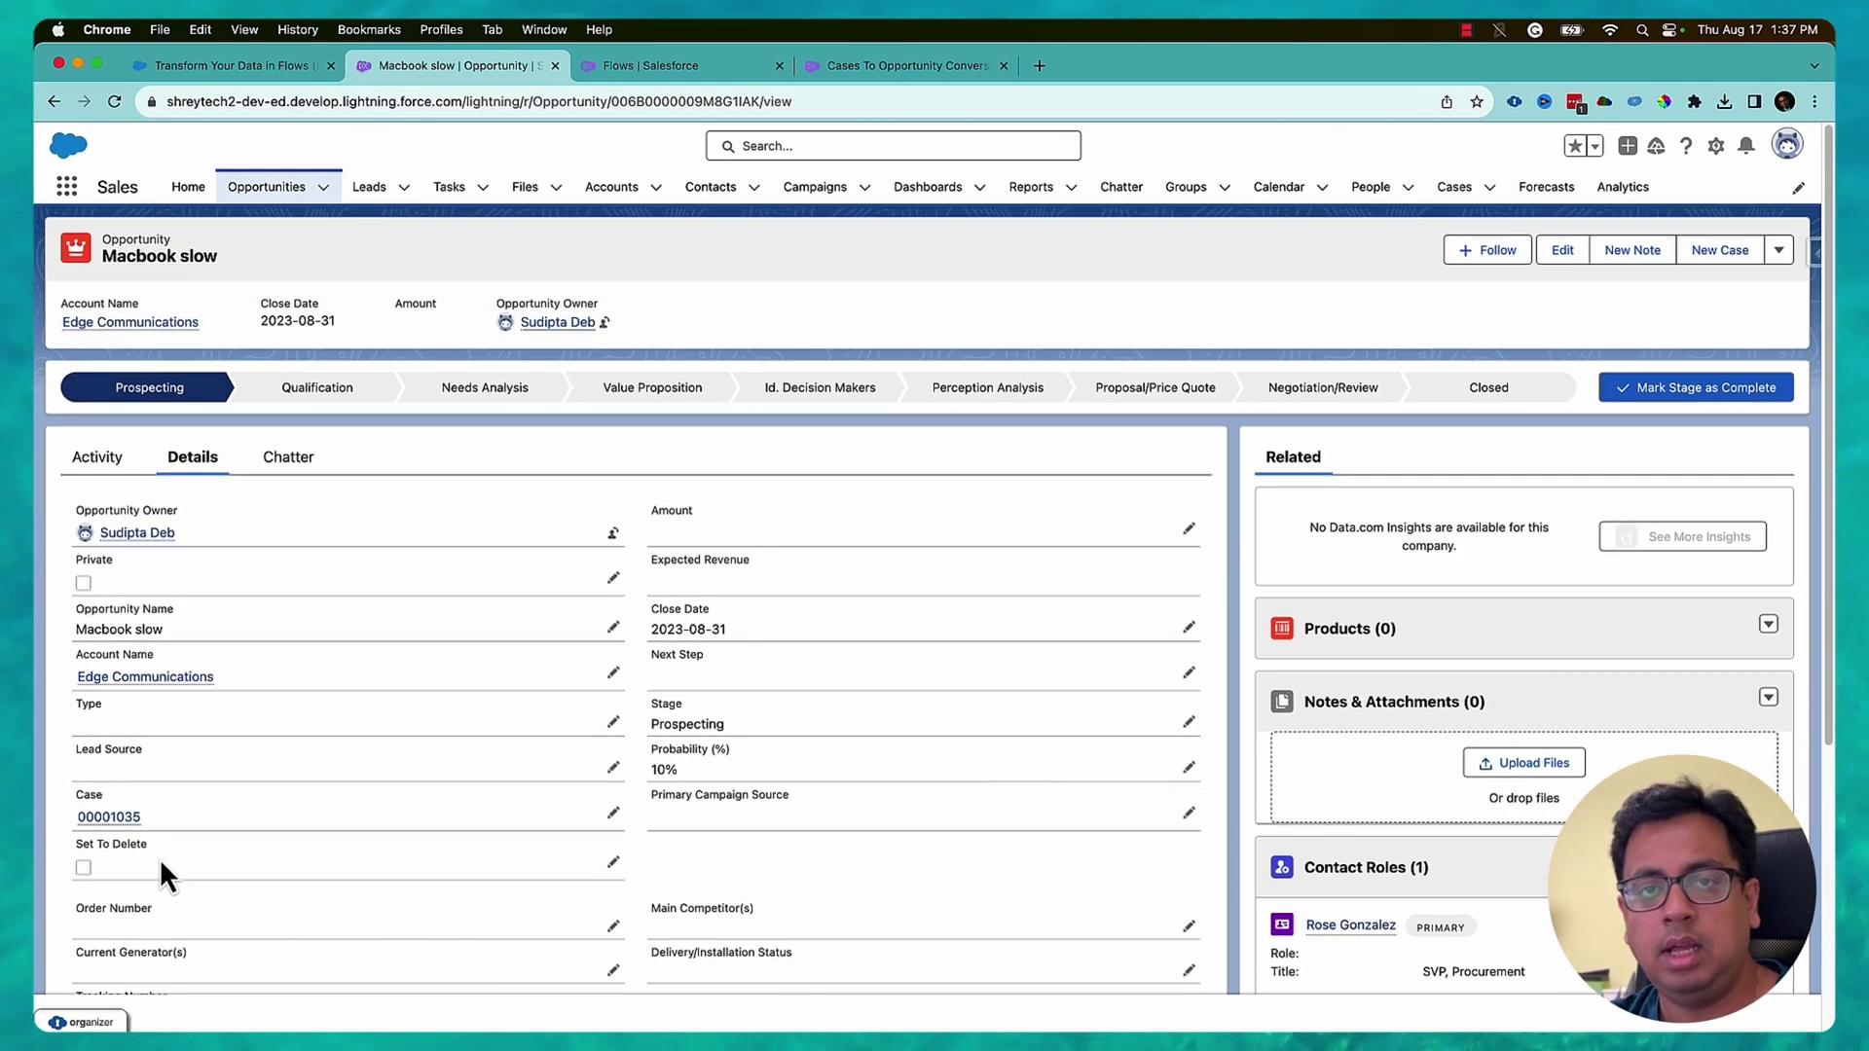
{"action": "scroll", "coordinate": [483, 769], "scroll_direction": "down", "scroll_amount": 3}
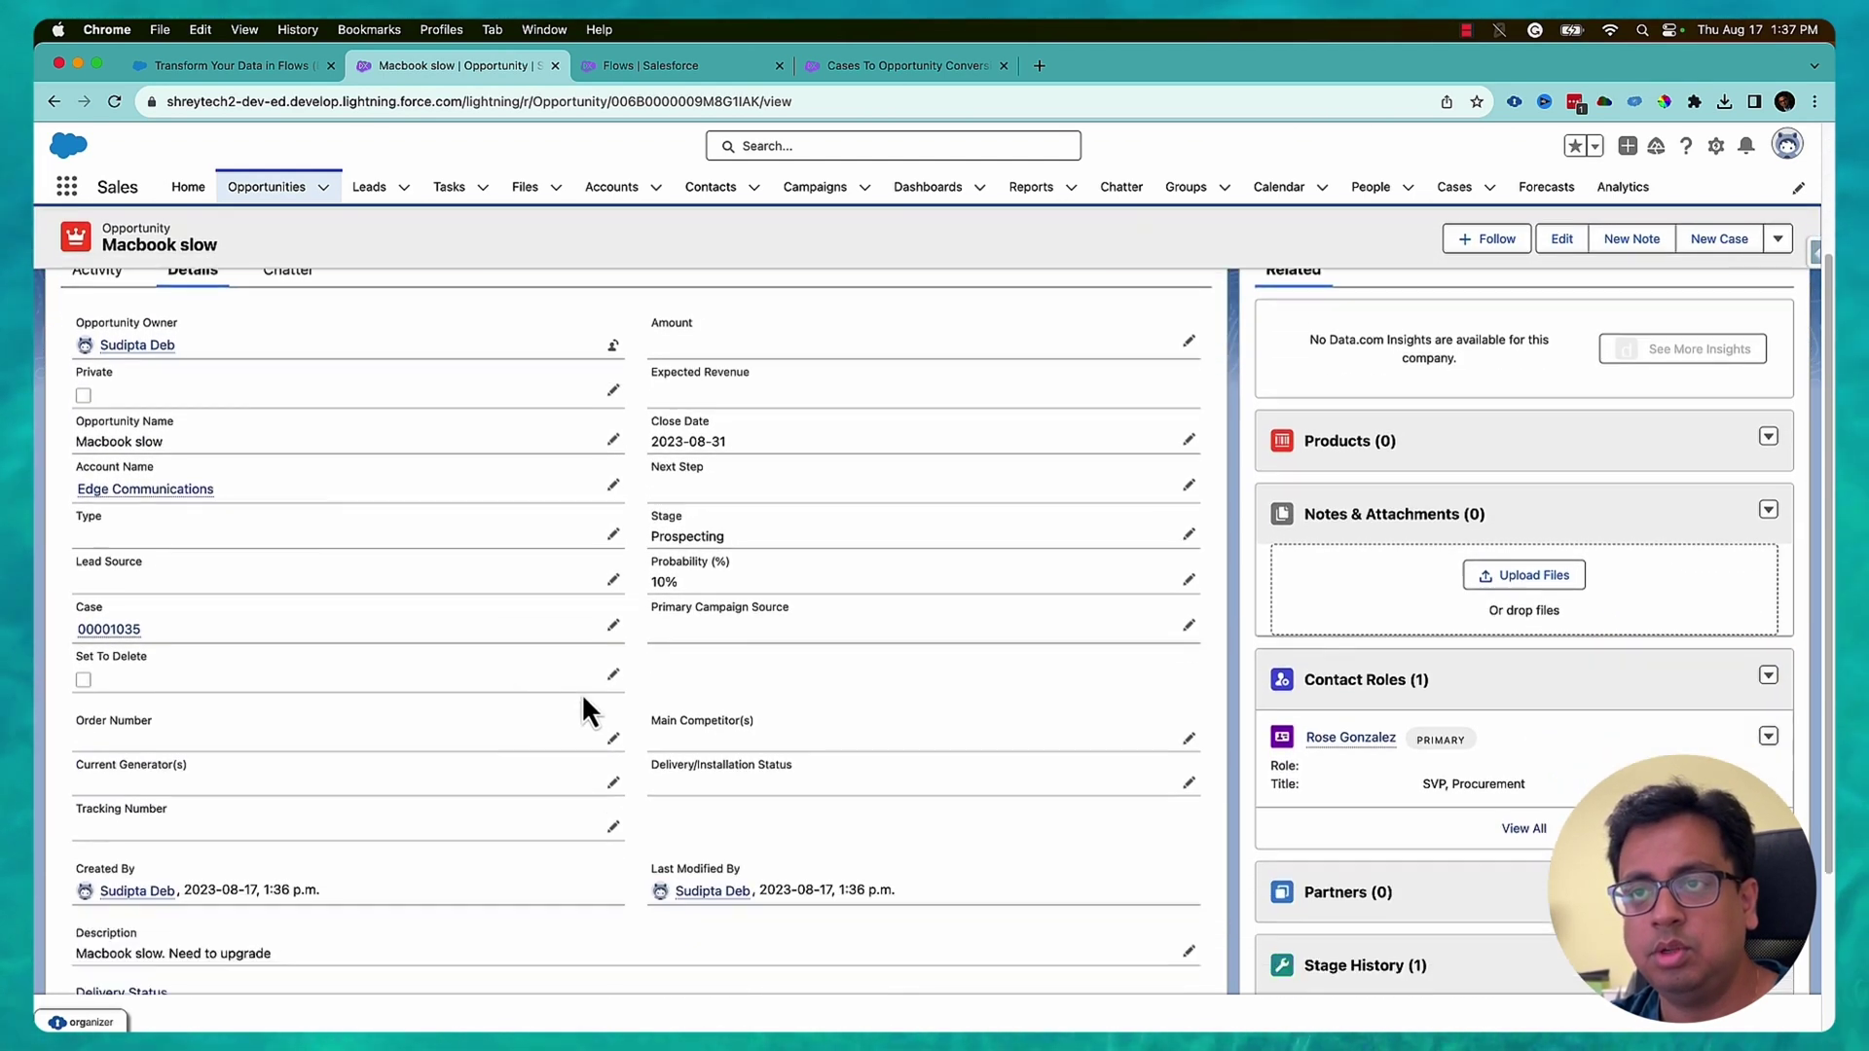
{"action": "scroll", "coordinate": [726, 651], "scroll_direction": "down", "scroll_amount": 2}
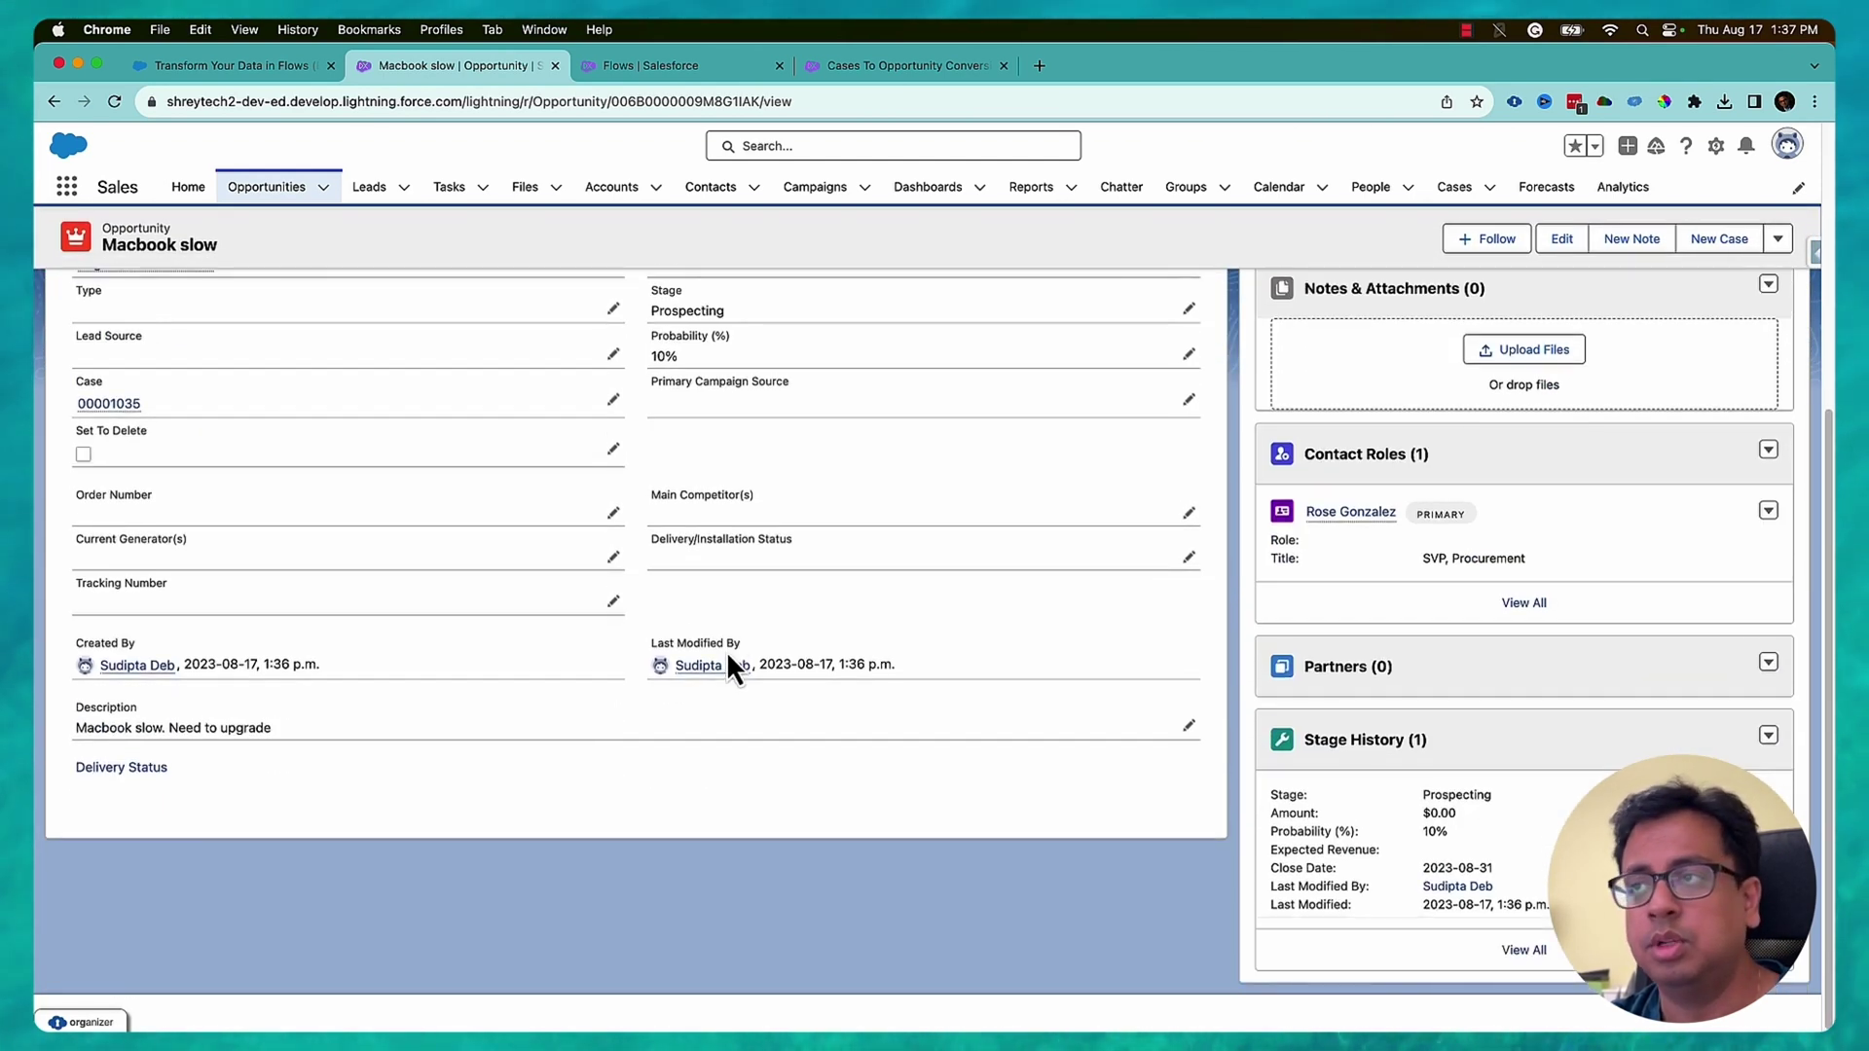
{"action": "scroll", "coordinate": [726, 650], "scroll_direction": "up", "scroll_amount": 5}
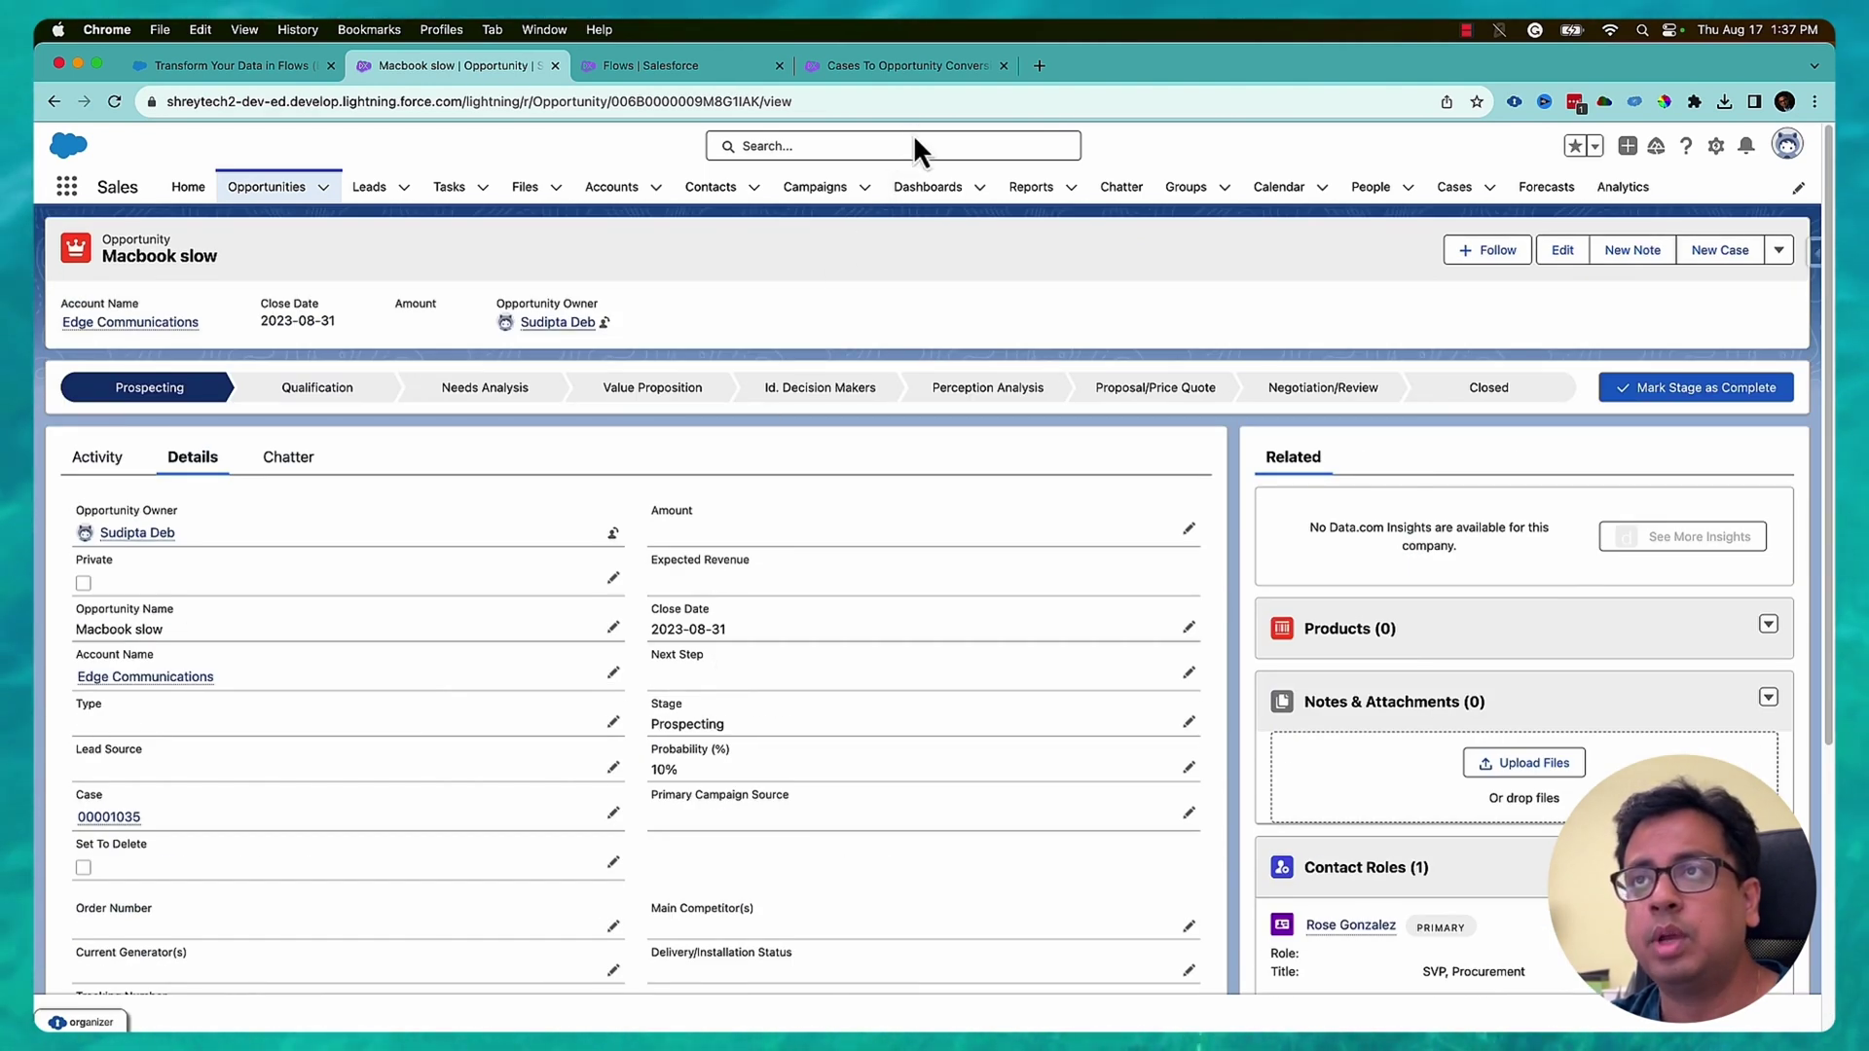
Step: Return to the Cases To Opportunity Conversion flow with the Convert Case Into Opportunity mappings open
{"action": "left_click", "coordinate": [927, 70]}
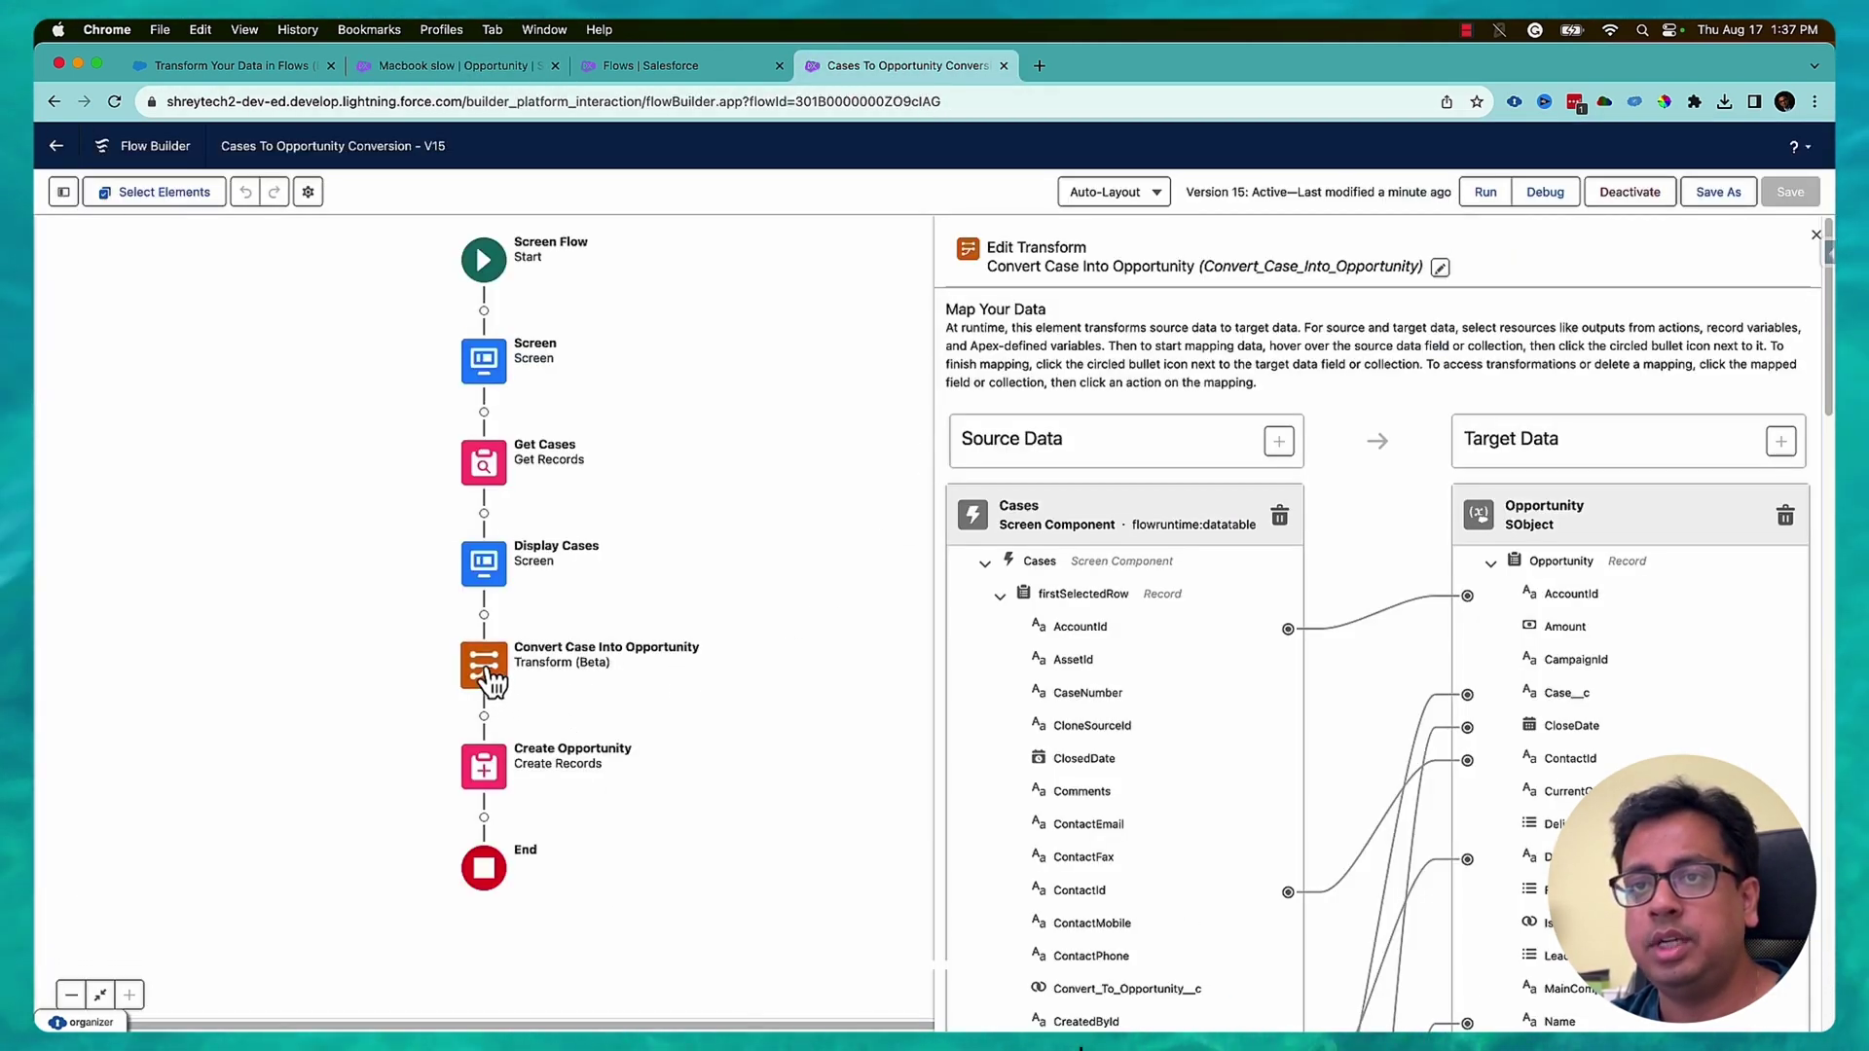